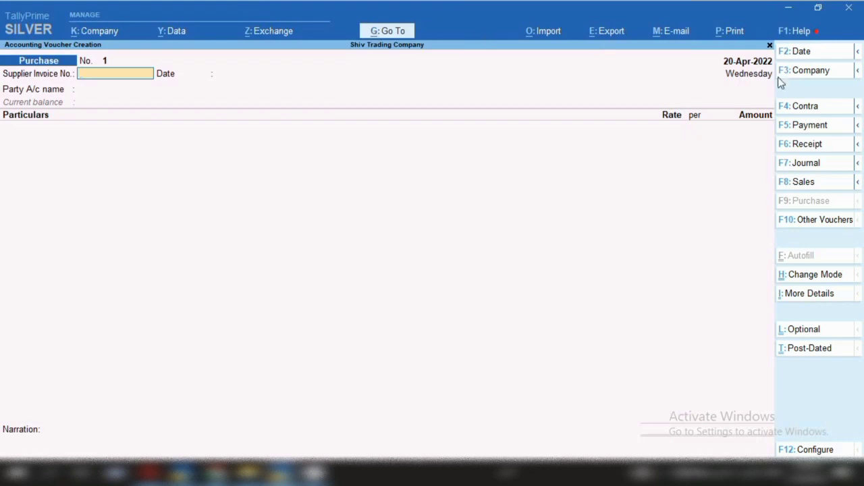
Start a payment voucher and set its date to 23-Mar-2022
left_click(831, 128)
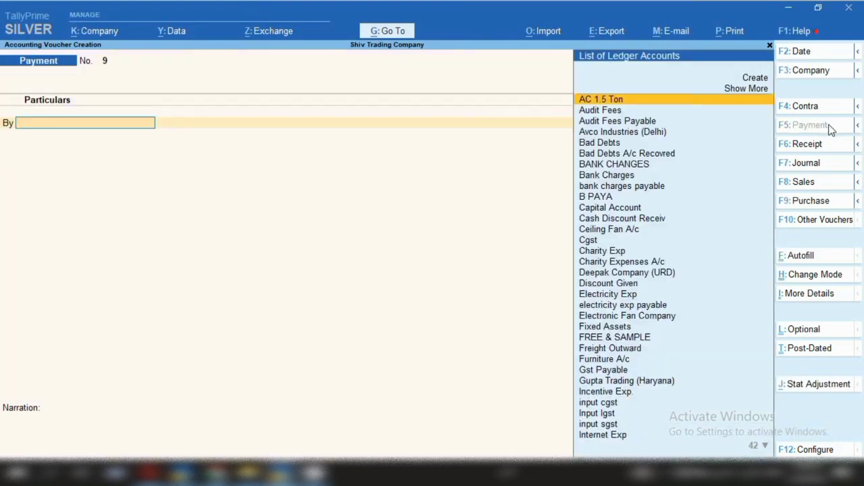
key("F2")
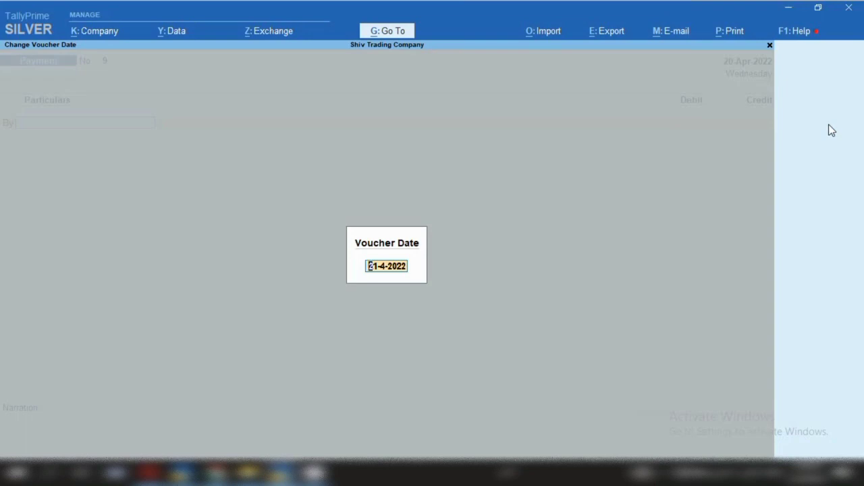
type("23.3.22")
key("Return")
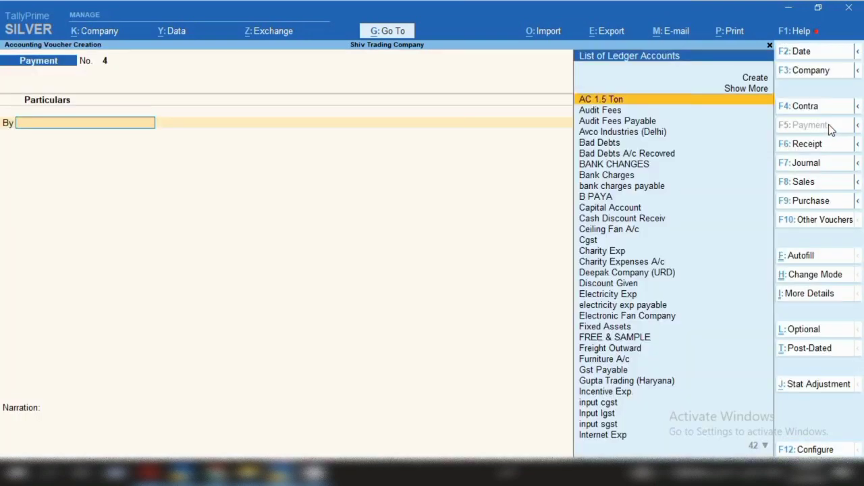
Debit the Kirat Ltd. ledger with 30,000 in the payment voucher
type("Ki")
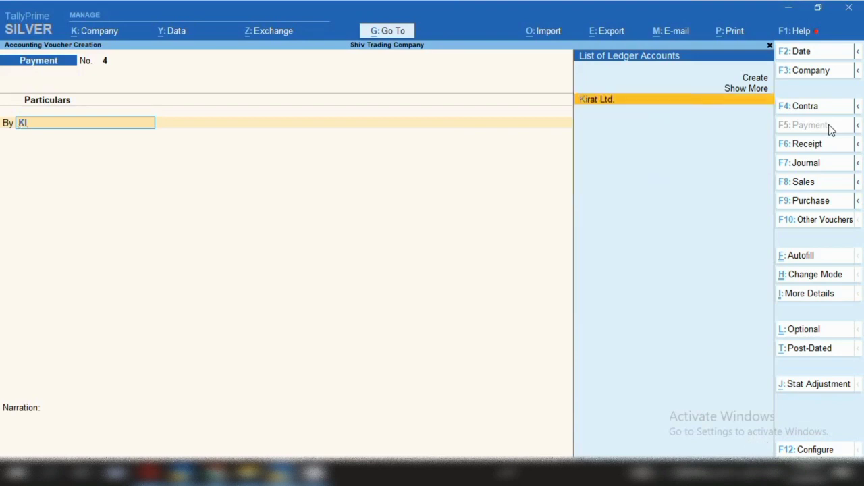
key("Return")
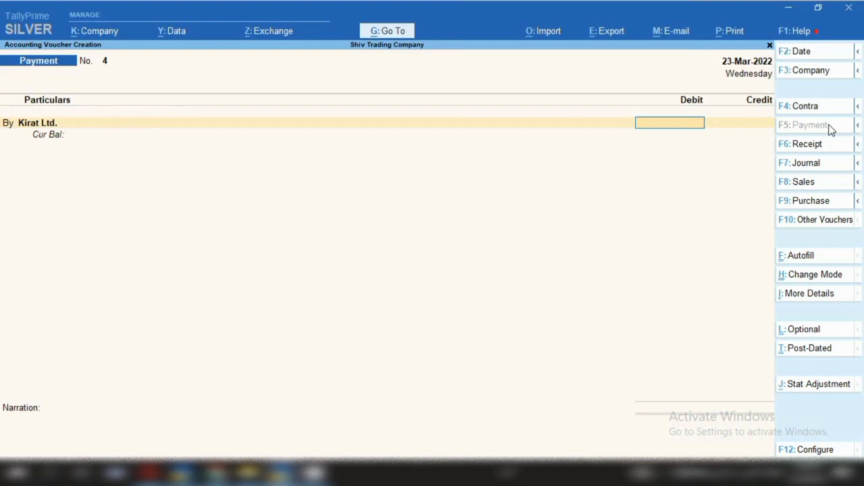
type("30000")
key("Return")
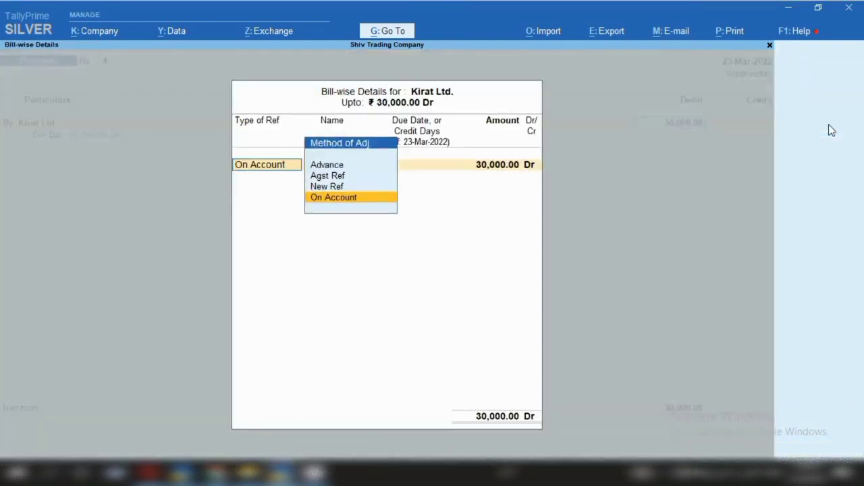
Record the 30,000 bill-wise as an Advance with the default reference name 4
key("Up")
key("Up")
key("Up")
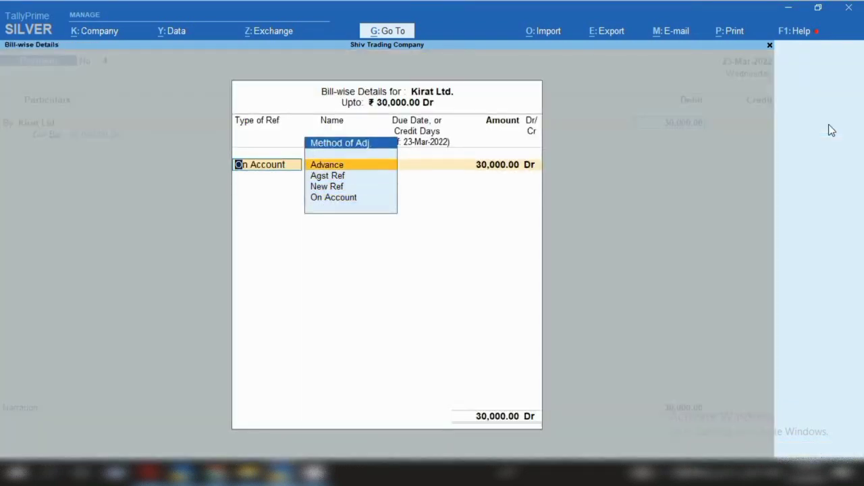
key("Return")
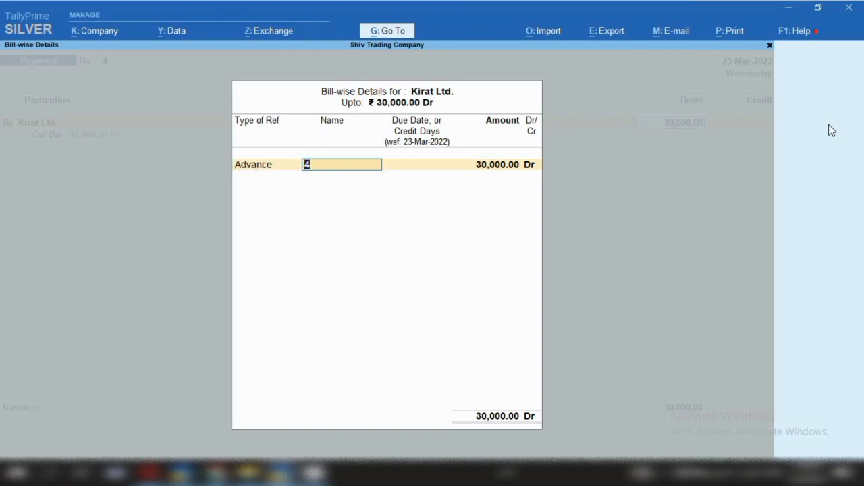
key("Return")
key("Return")
key("Return")
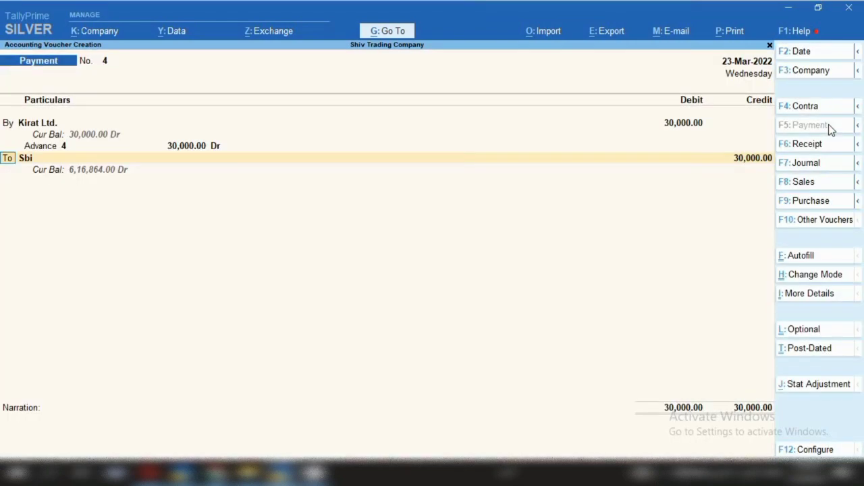
Credit the Sbi ledger with 30,000 and accept the cheque allocation dated 23-Mar-2022 favouring Kirat Ltd
key("Return")
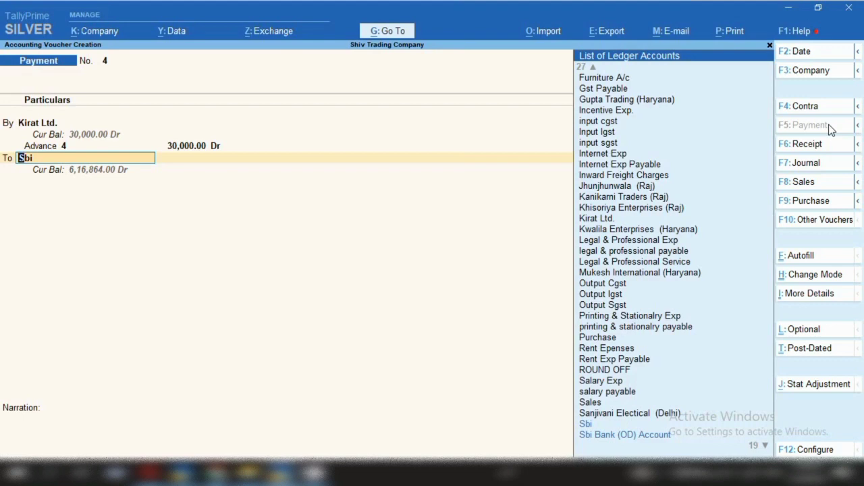
key("Return")
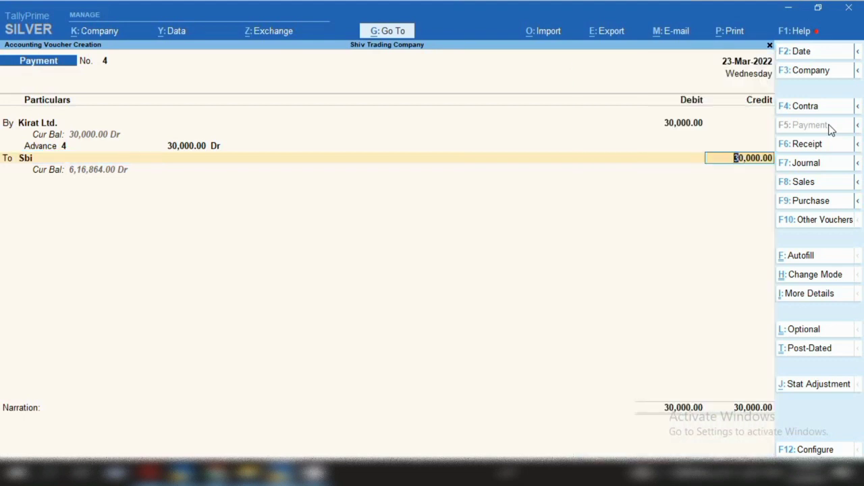
key("Return")
key("Return")
key("Return")
key("Return")
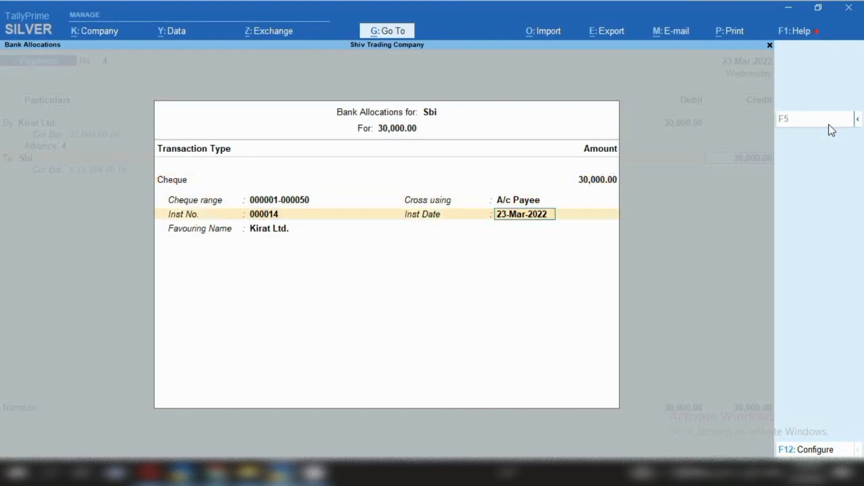
key("Return")
key("Return")
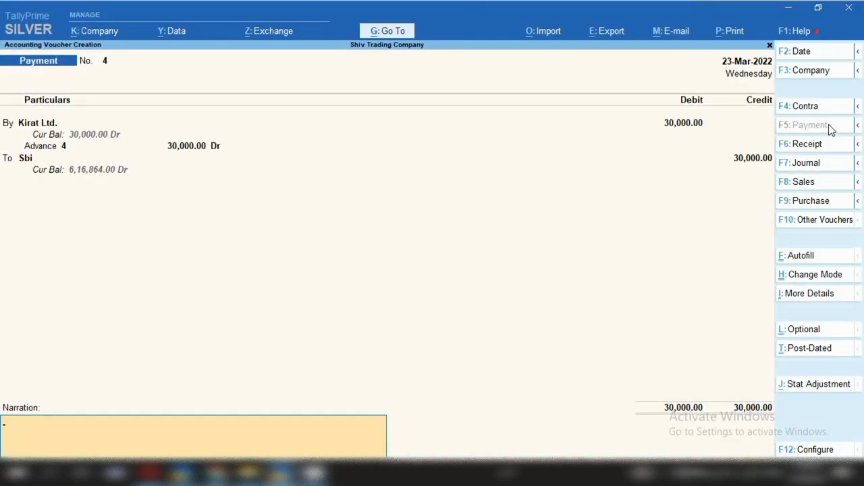
Save the payment voucher without a narration and skip printing it
key("Return")
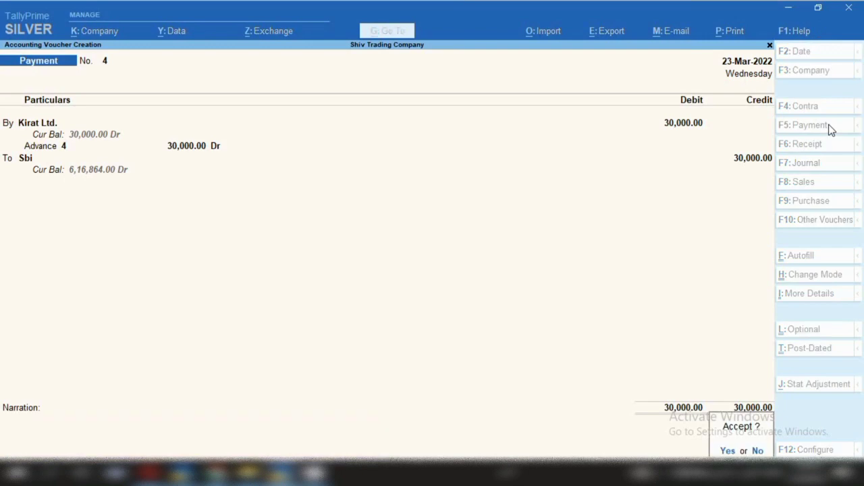
key("Return")
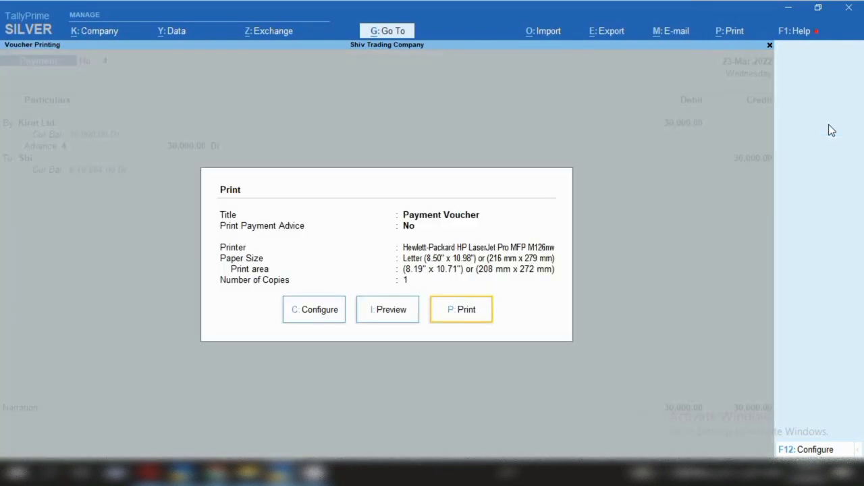
key("Escape")
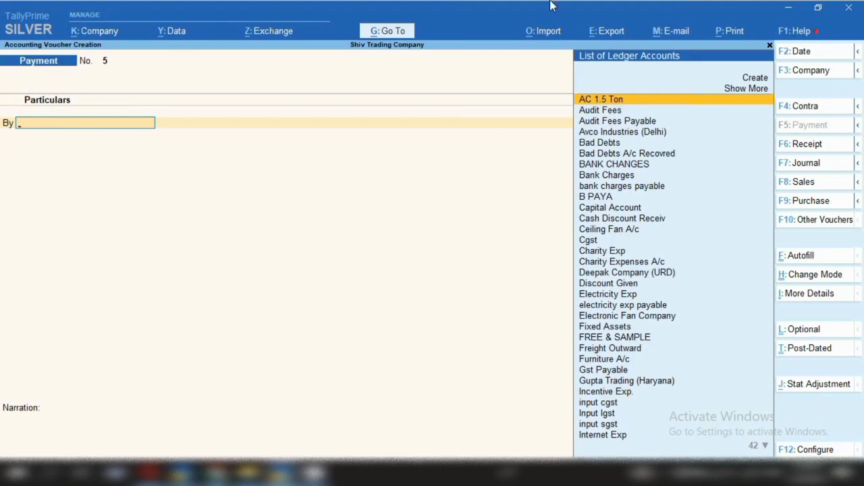
Display the Ledger Vouchers report for Kirat Ltd. to review the advance payment entry
left_click(387, 32)
key("Down")
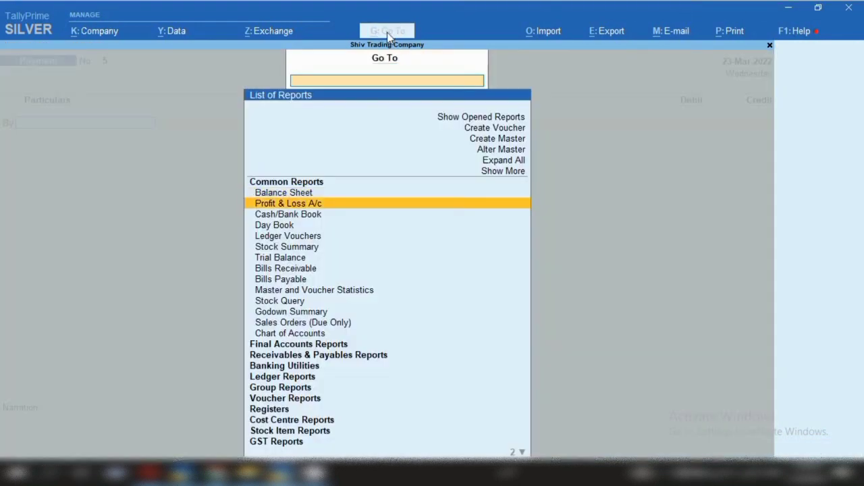
key("Down")
key("Down")
key("Down")
key("Down")
key("Down")
key("Down")
key("Down")
key("Down")
key("Down")
key("Down")
key("Down")
key("Down")
key("Down")
key("Down")
key("Down")
key("Down")
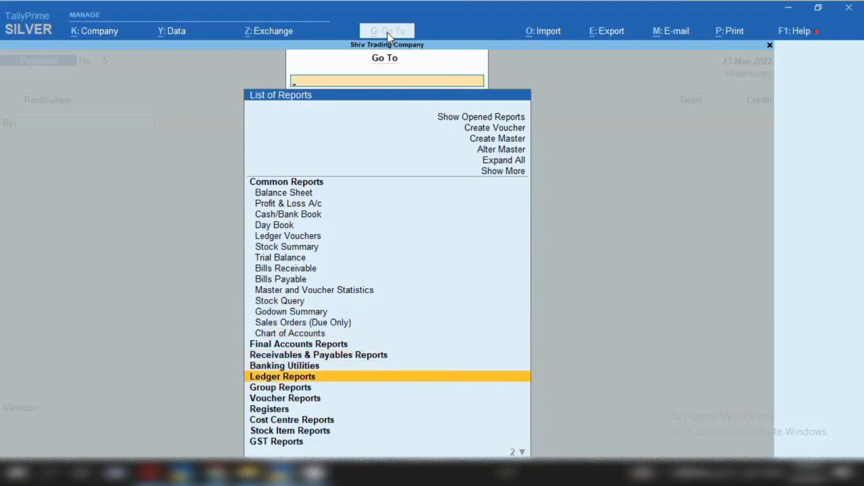
key("Return")
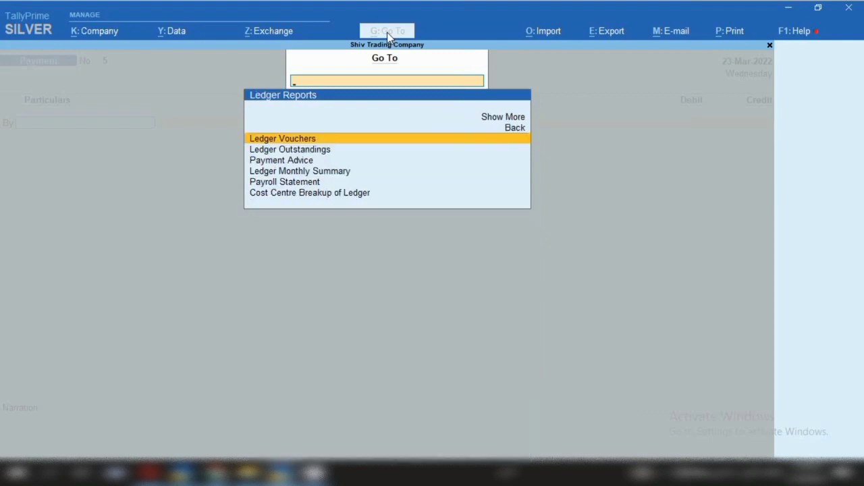
key("Return")
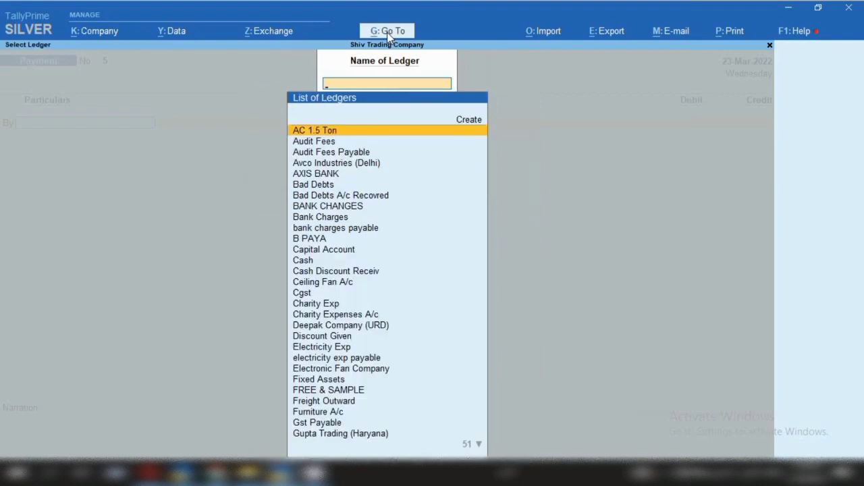
type("Ki")
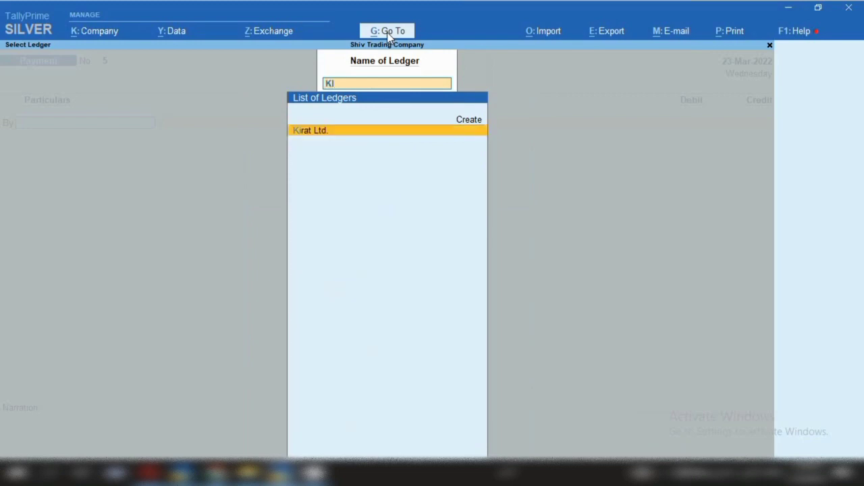
key("Return")
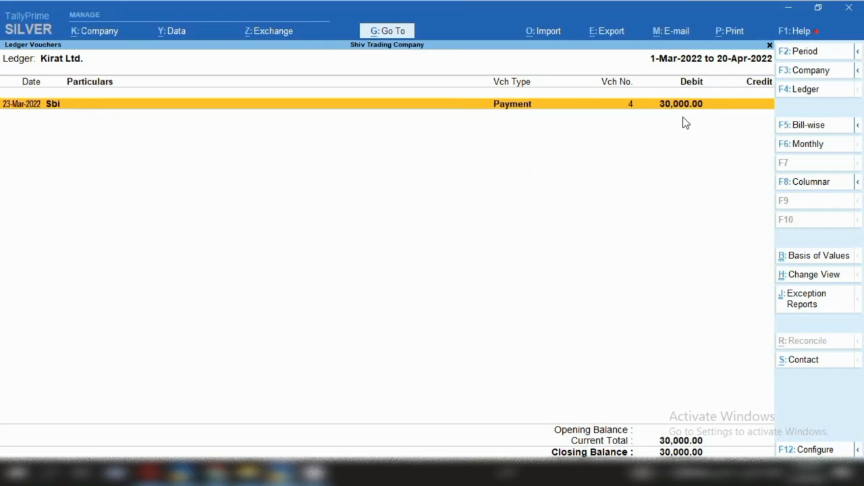
Start a purchase voucher in Accounting Invoice mode, dated 24-Mar-2022
key("alt+c")
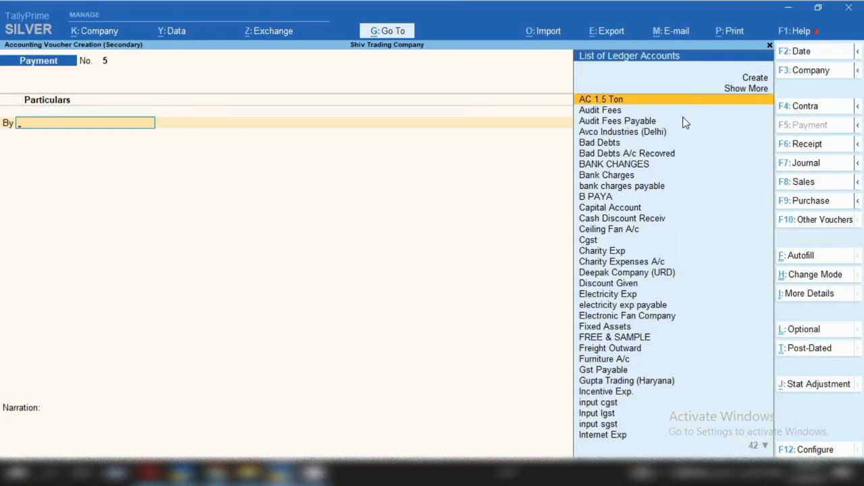
left_click(810, 206)
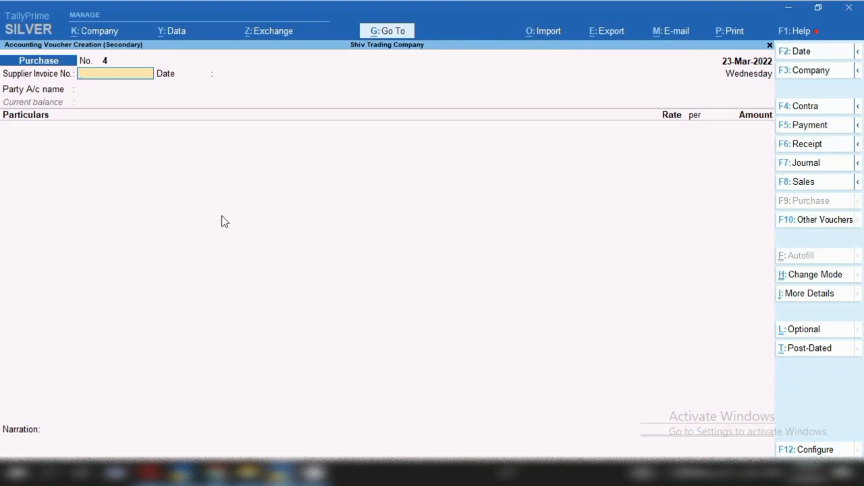
left_click(817, 277)
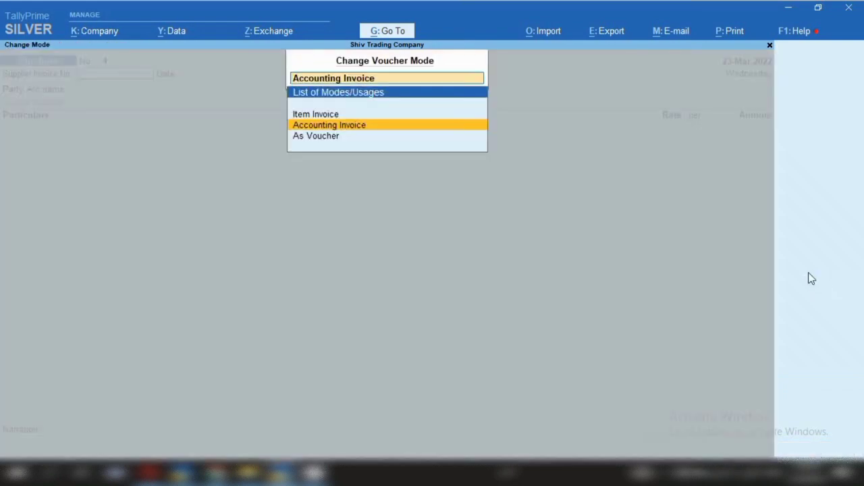
left_click(330, 128)
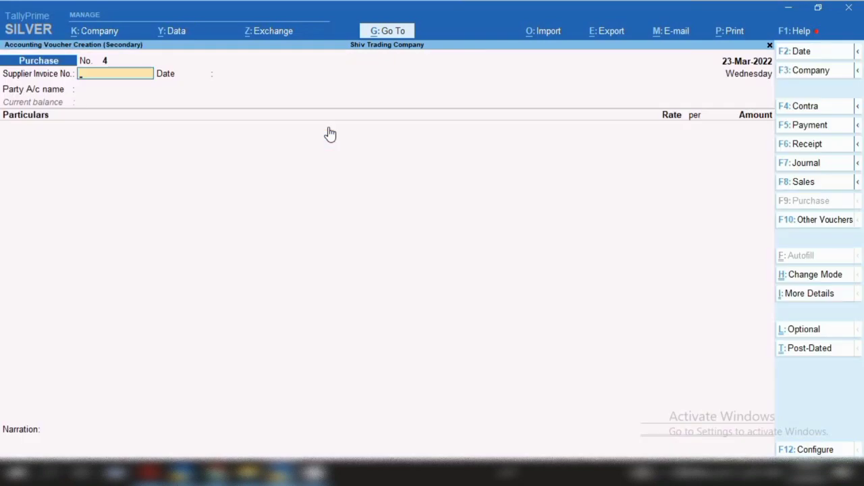
key("F2")
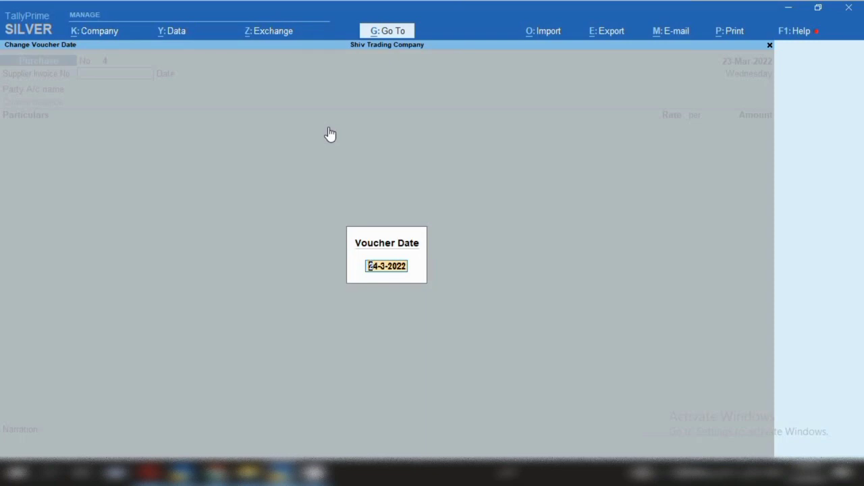
key("Return")
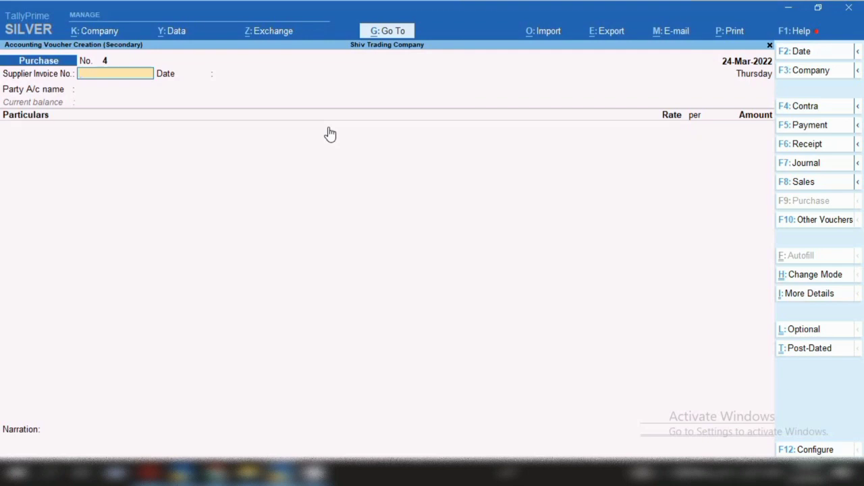
Enter supplier invoice number 1236 dated 24-Mar-2022 and choose Kirat Ltd. as the party account
type("1236")
key("Return")
key("Return")
type("Ki")
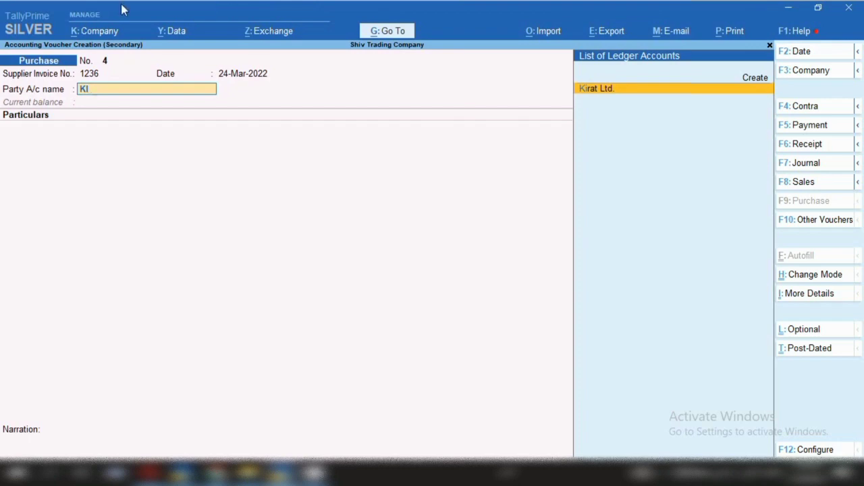
key("Return")
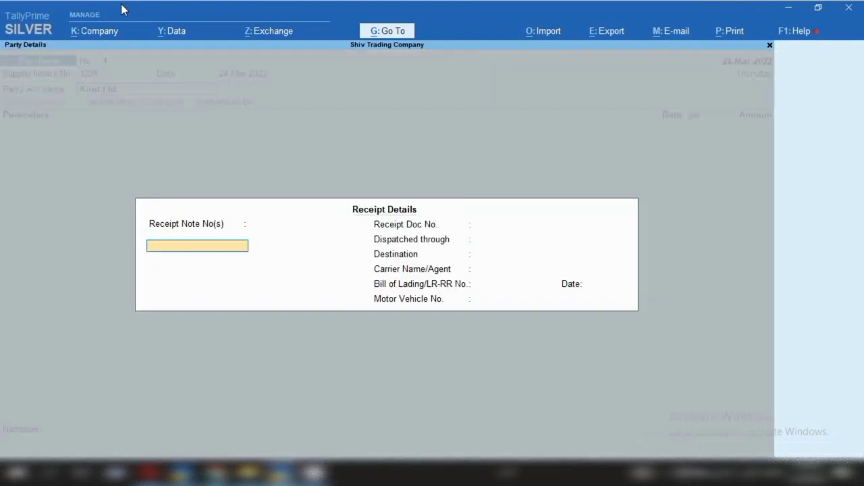
Leave the receipt details blank and accept the default party details for Kirat Ltd
key("Return")
key("Return")
key("Return")
key("Return")
key("Return")
key("Return")
key("Return")
key("Return")
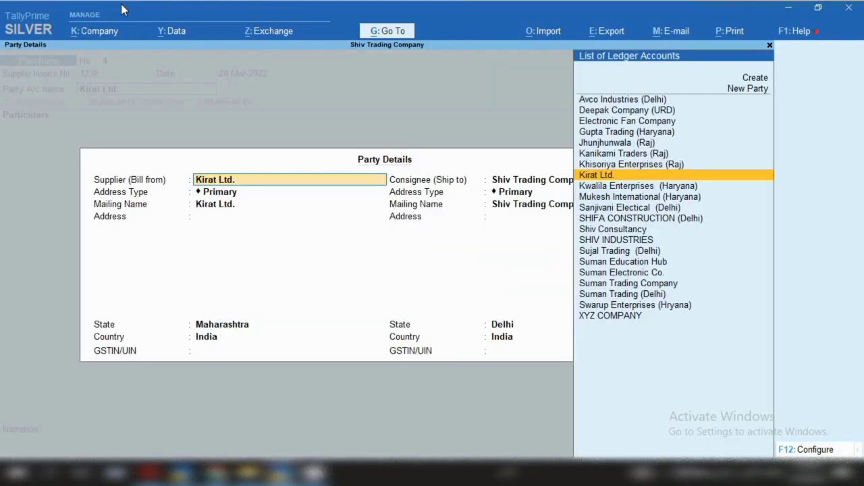
key("Return")
key("Return")
key("Return")
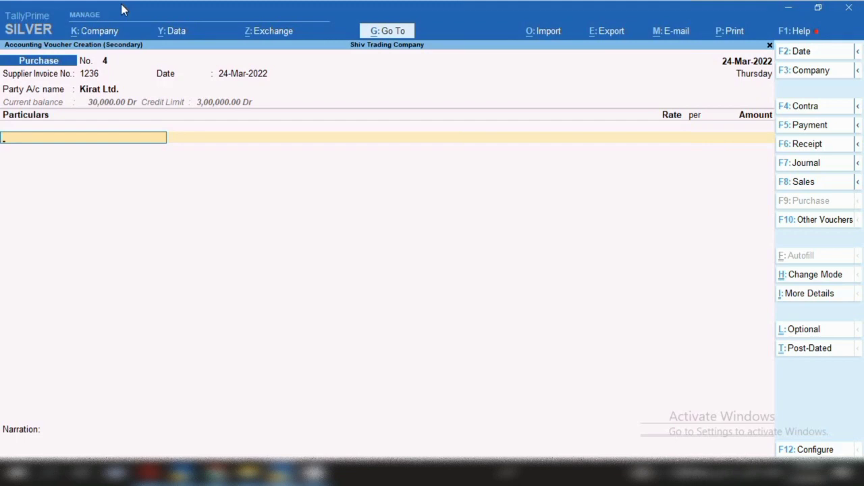
Add the Furniture A/c ledger to the purchase voucher with an amount of 50,000
type("F")
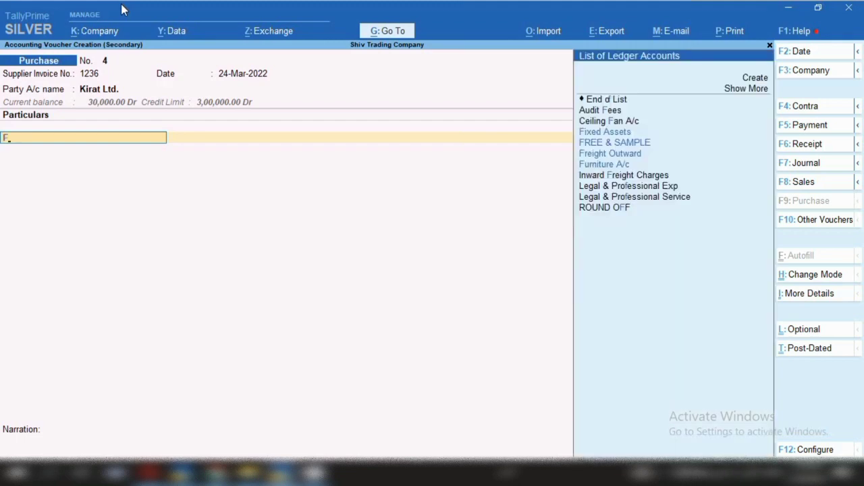
key("Down")
key("Down")
key("Down")
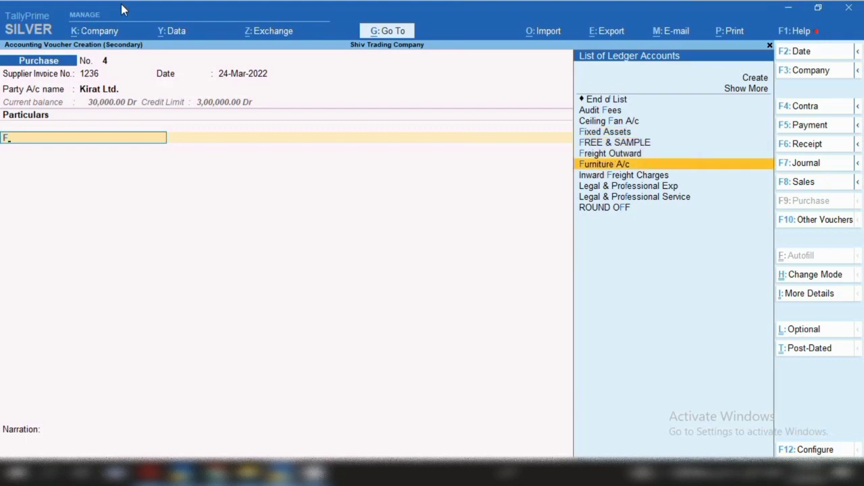
key("Return")
key("Return")
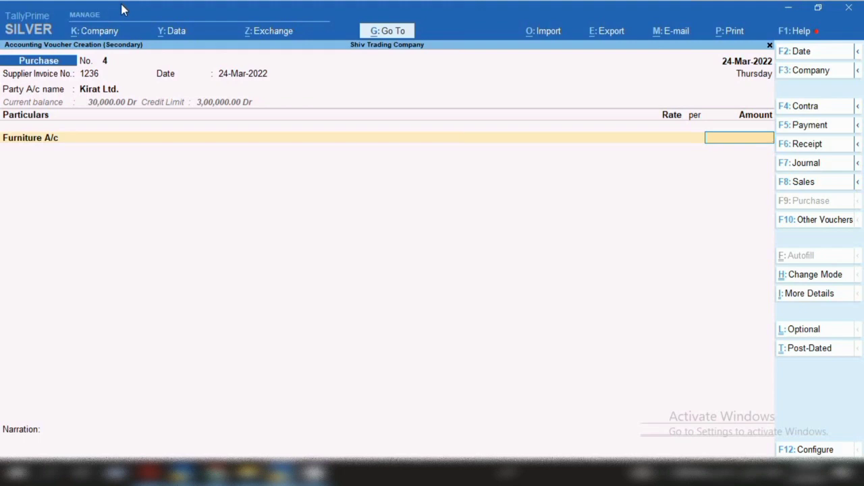
type("50000")
key("Return")
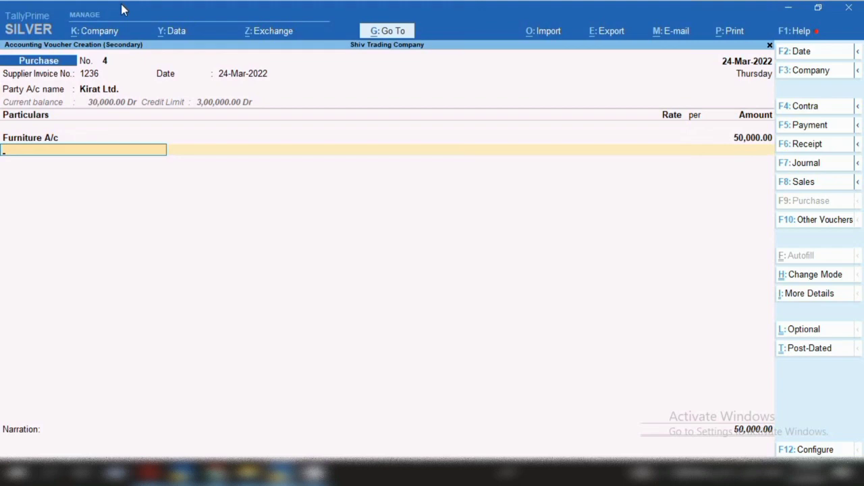
Add the Inward Freight Charges ledger for 1,500, leaving its ledger description blank
type("FRE")
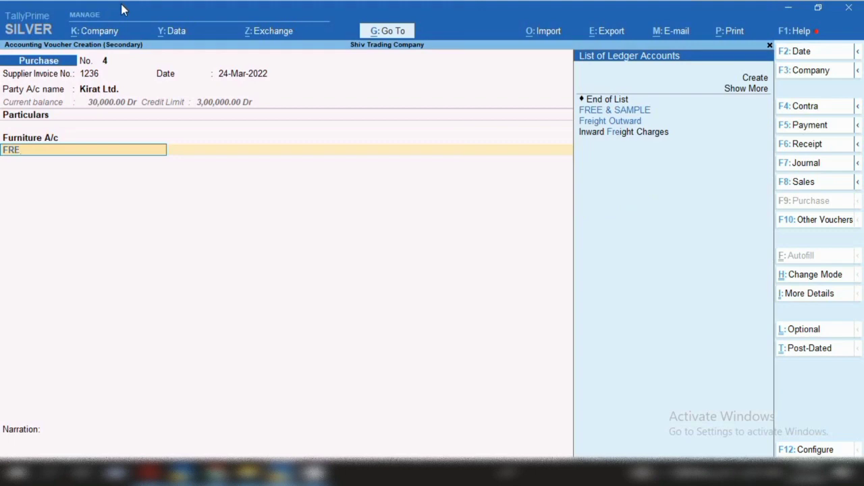
key("Down")
key("Down")
key("Return")
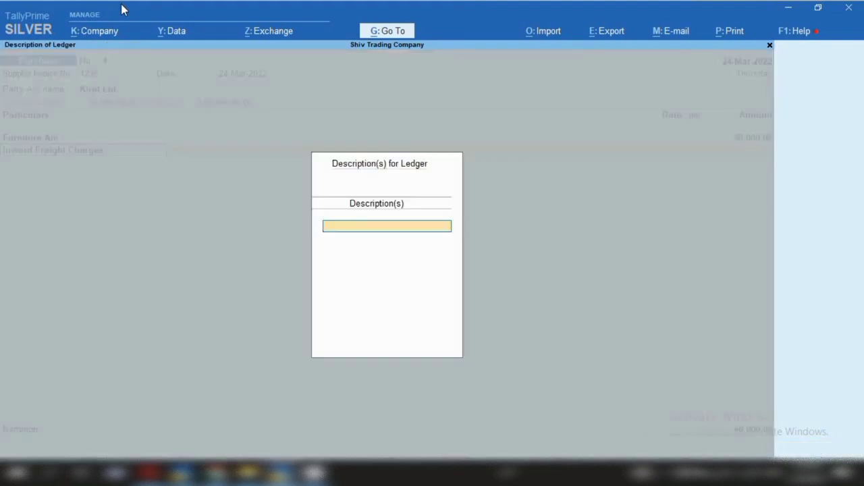
key("Return")
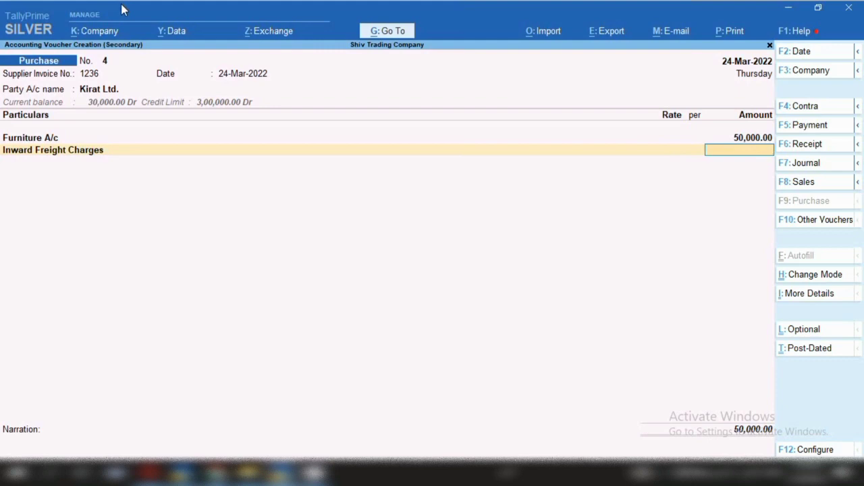
type("1500")
key("Return")
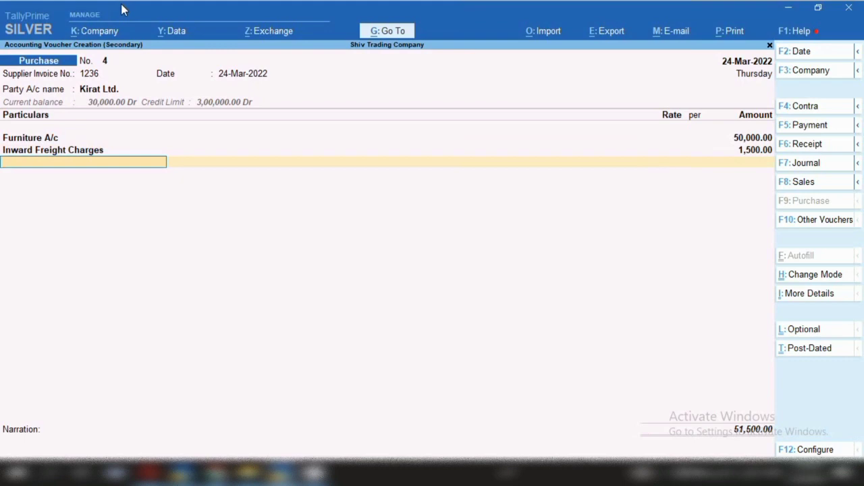
Add the Input Igst ledger with its automatically calculated tax amount and end the list of particulars
type("IG")
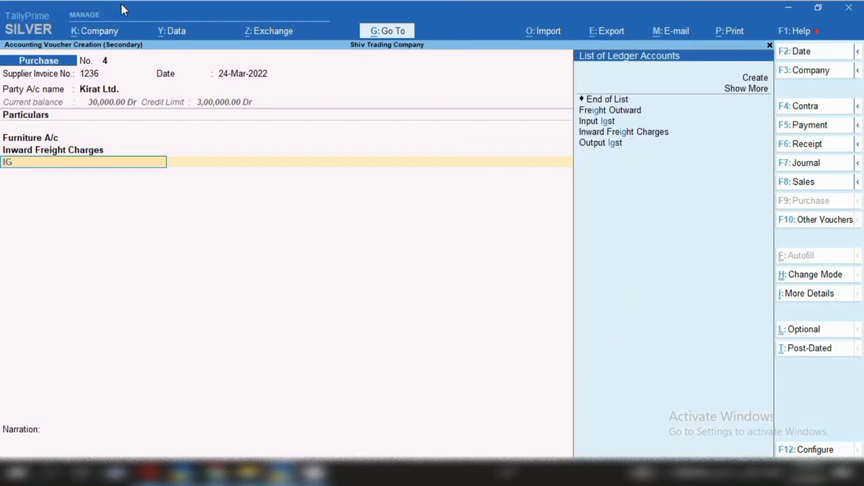
key("Down")
key("Down")
key("Return")
key("Return")
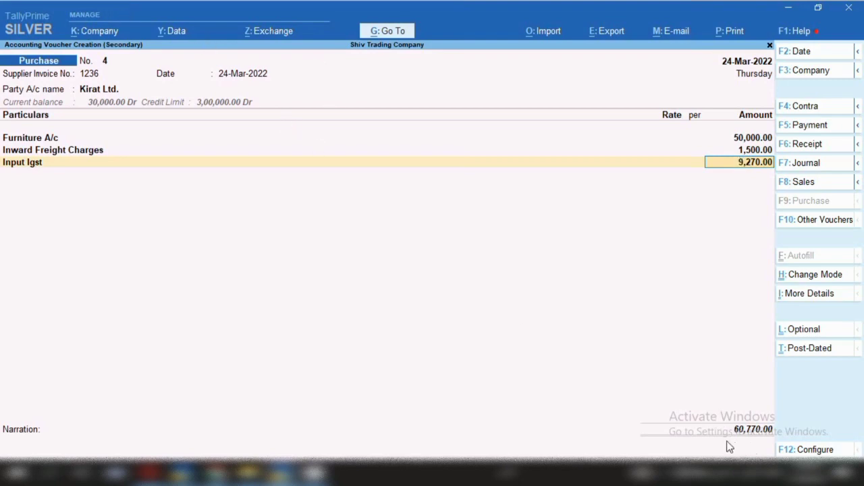
key("Return")
key("Return")
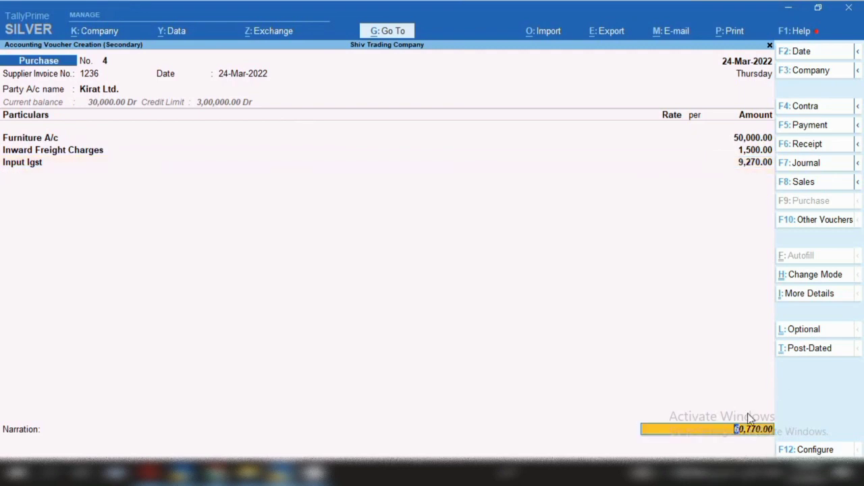
Try to adjust the purchase against pending bill 4 with Agst Ref in the bill-wise details for Kirat Ltd
key("Return")
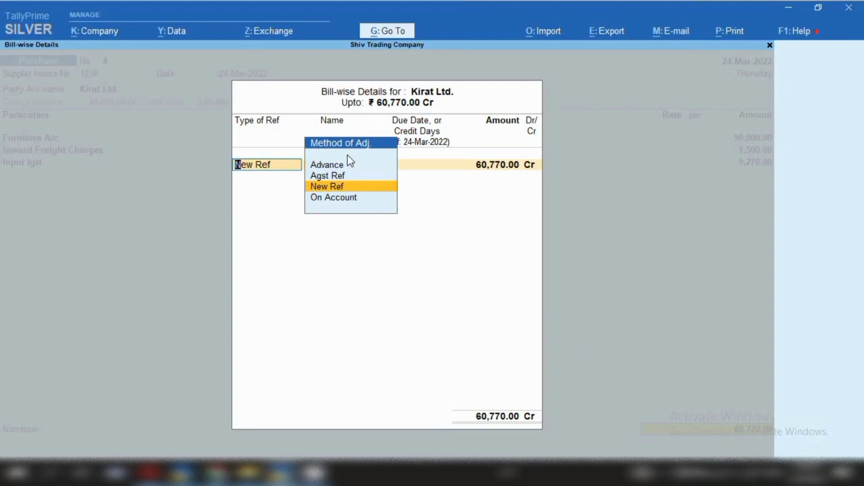
key("Up")
key("Return")
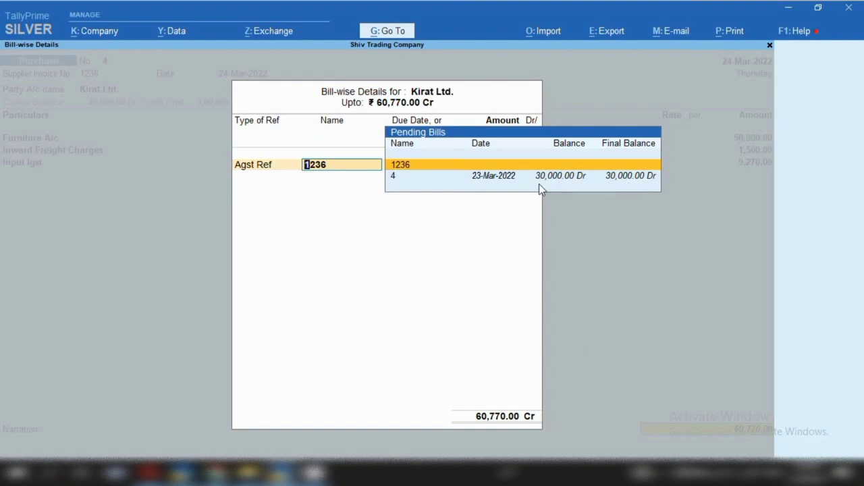
key("Down")
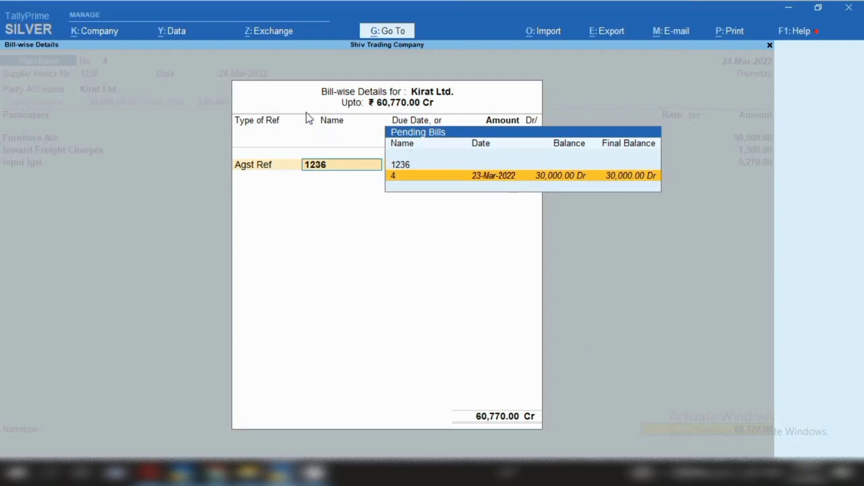
key("Return")
key("Return")
key("Return")
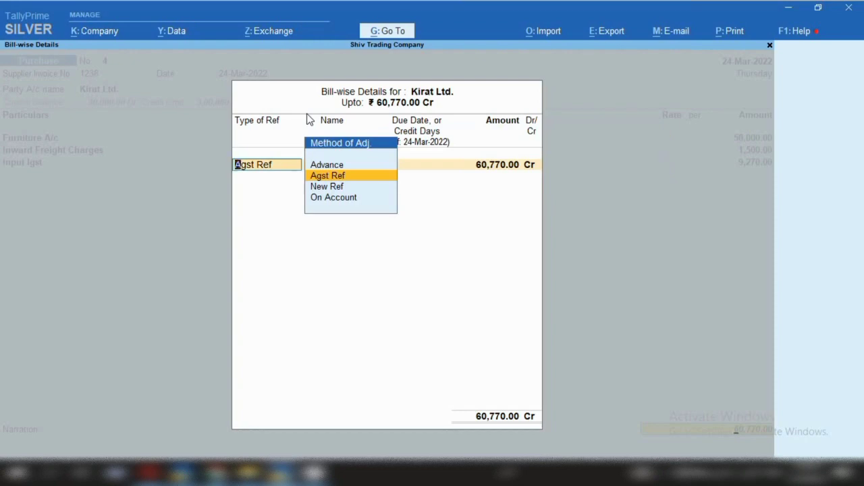
key("Return")
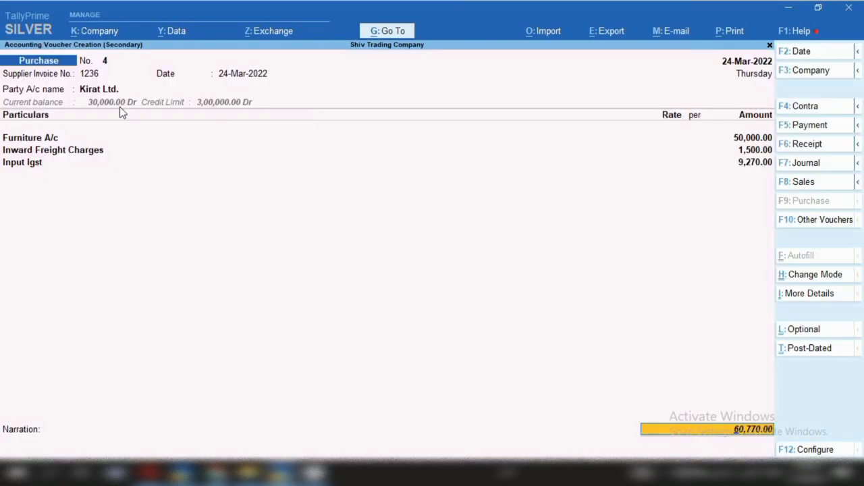
Open the Kirat Ltd. ledger master to check its bill-by-bill balance setting, and leave it without saving
left_click(106, 90)
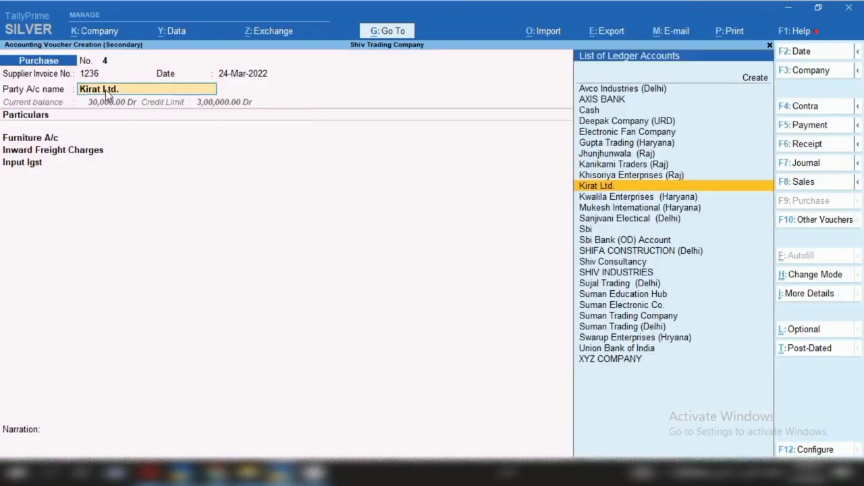
key("ctrl+Return")
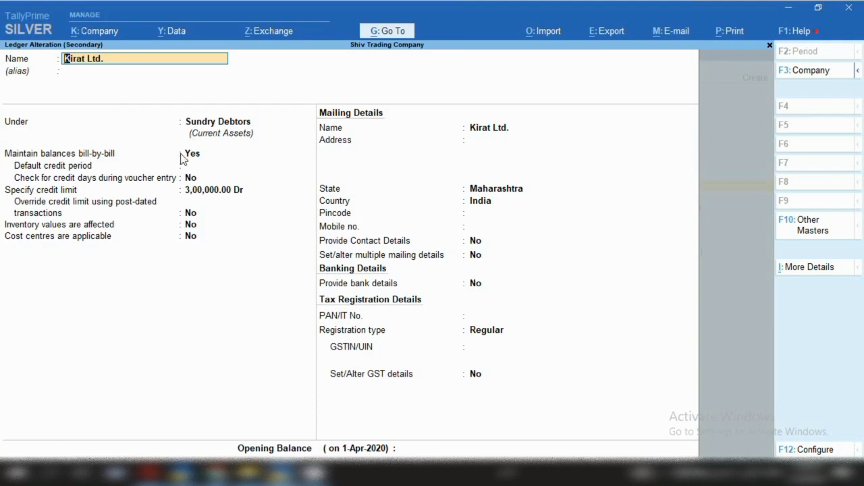
key("BackSpace")
key("BackSpace")
key("BackSpace")
key("BackSpace")
key("BackSpace")
key("BackSpace")
key("BackSpace")
key("BackSpace")
key("BackSpace")
key("BackSpace")
key("Escape")
key("y")
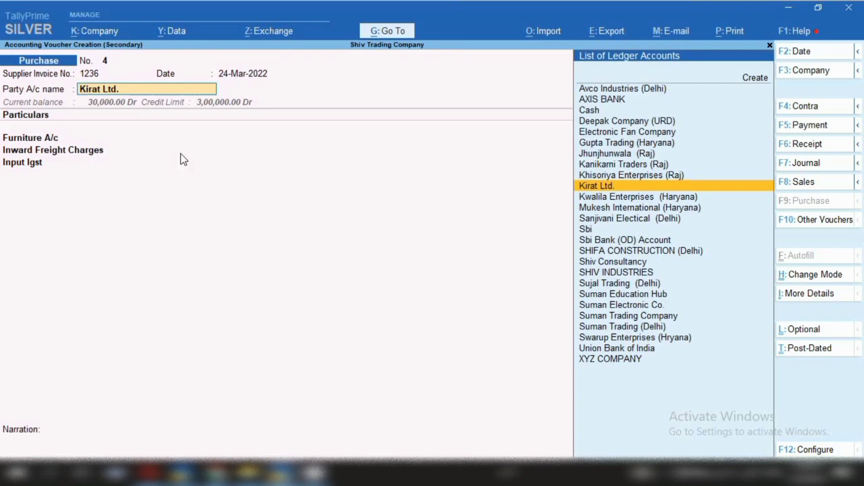
Check the option for using default bill-wise details for bill allocation in the purchase voucher's configuration
left_click(28, 165)
key("Return")
key("Return")
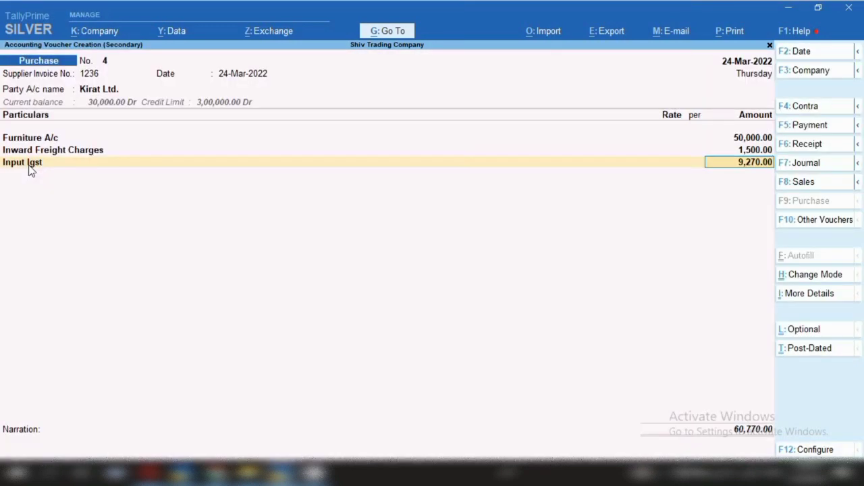
key("Return")
key("Return")
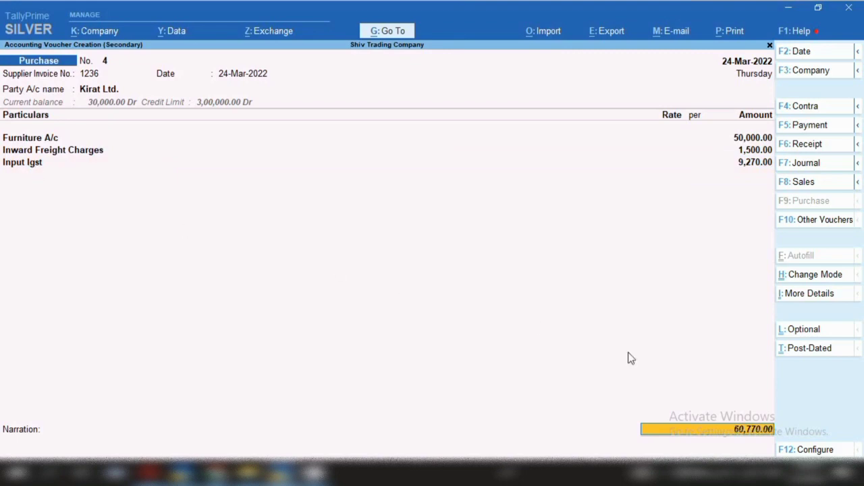
left_click(803, 452)
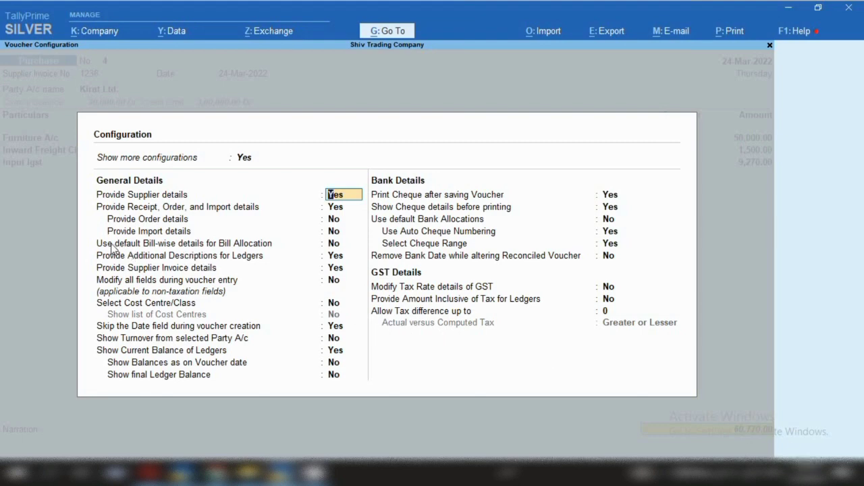
left_click(150, 246)
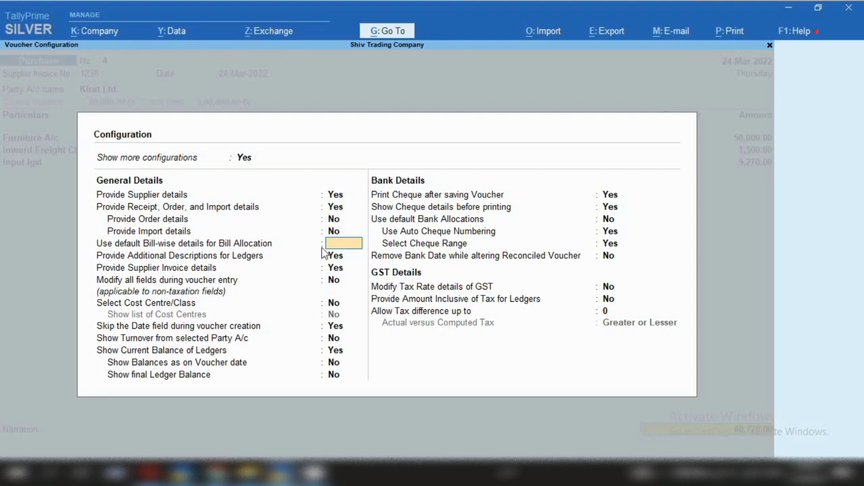
key("ctrl+a")
Allocate the purchase to pending bill 4 as Agst Ref in the bill-wise details for Kirat Ltd
key("Return")
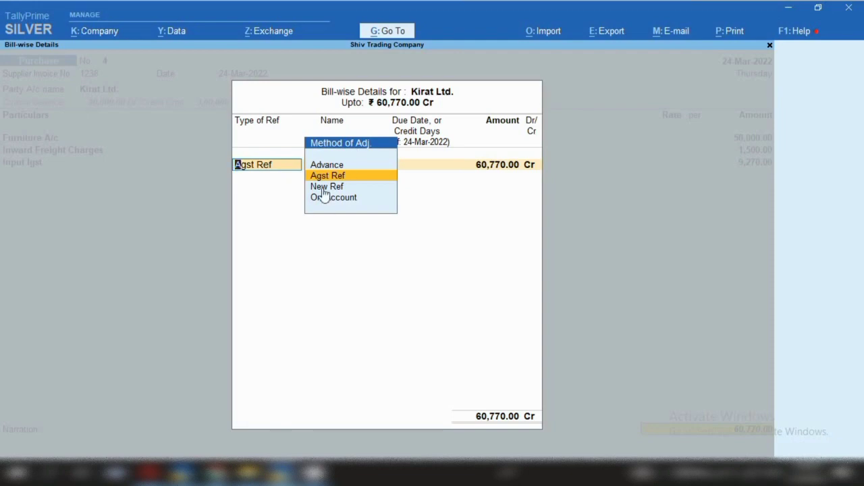
key("Return")
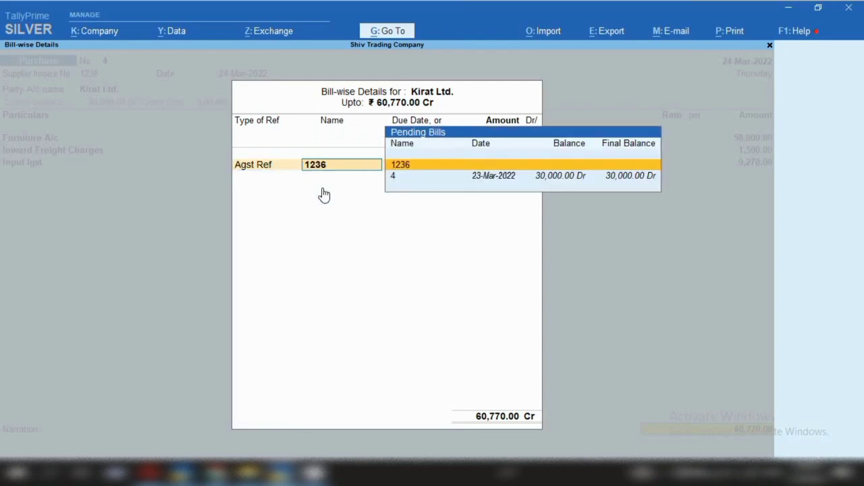
key("Down")
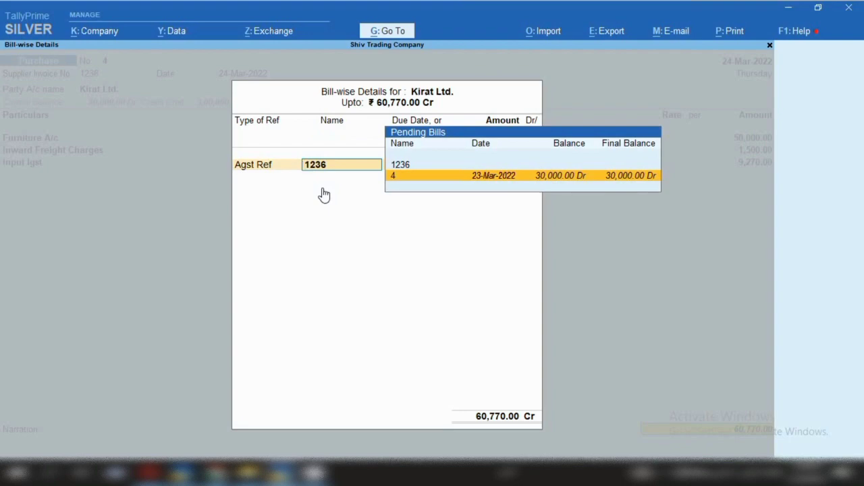
key("Return")
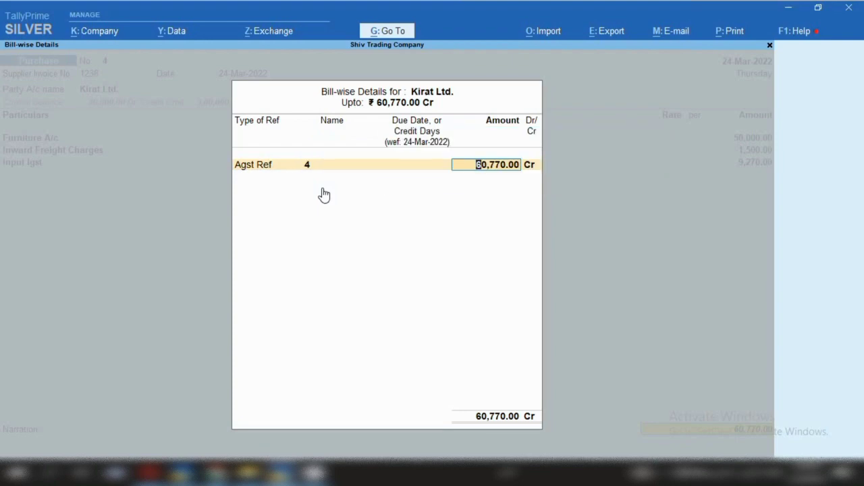
key("Return")
key("Return")
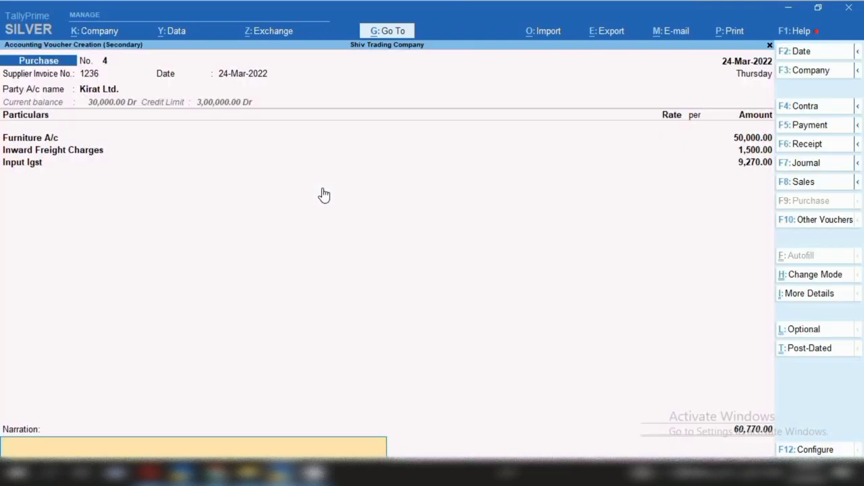
Reopen the bill-wise details and set the amount adjusted against reference 4 to 30,000 Cr
key("BackSpace")
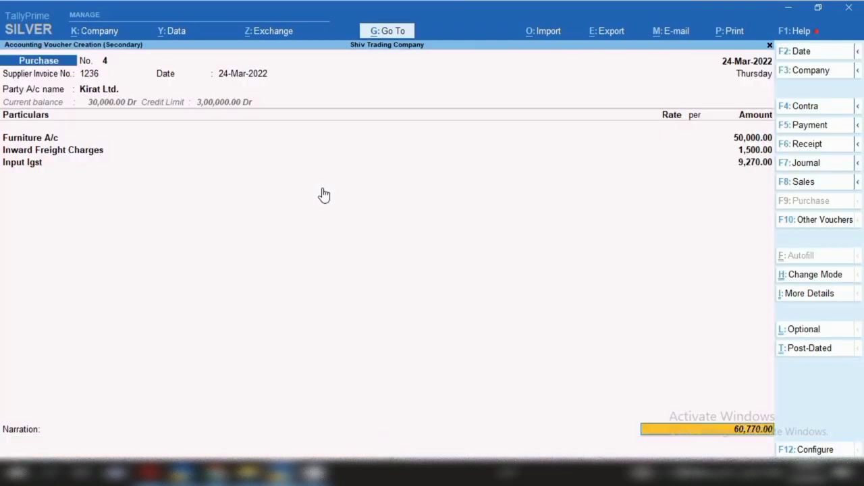
key("Return")
key("Return")
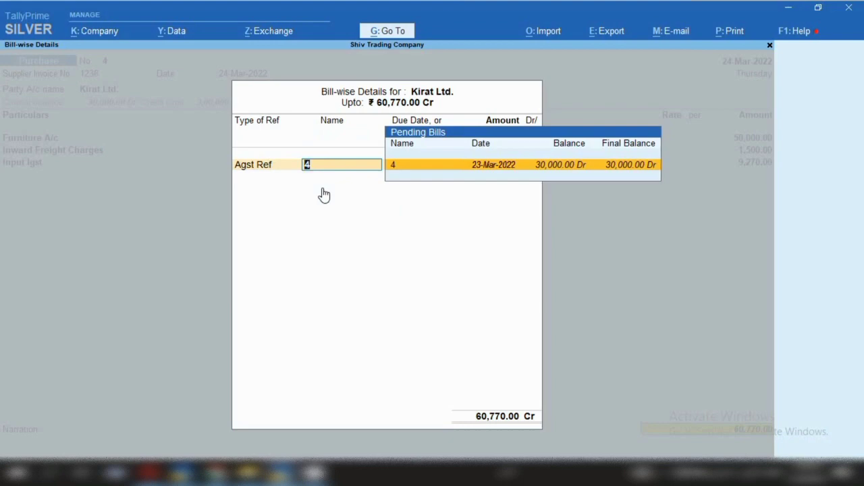
key("Return")
type("30")
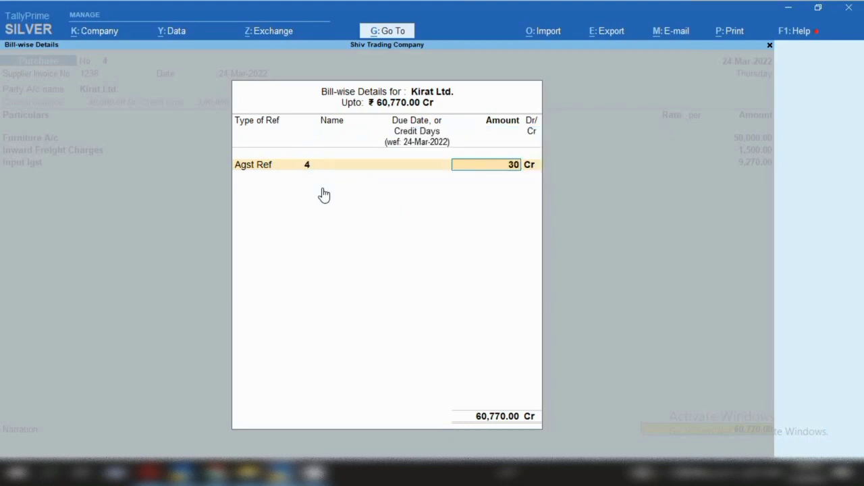
type(",00000")
key("Return")
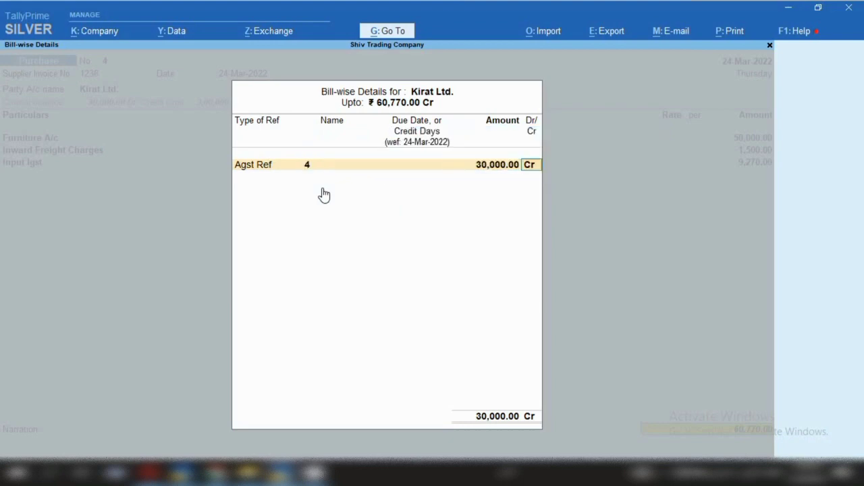
key("Return")
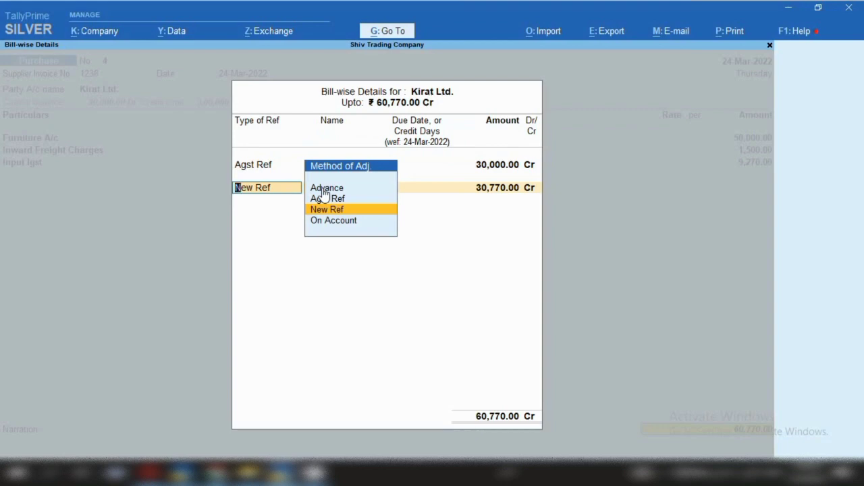
Allocate the remaining 30,770 Cr to New Ref 1236 and accept the bill-wise details
key("Return")
key("Return")
key("Return")
key("Return")
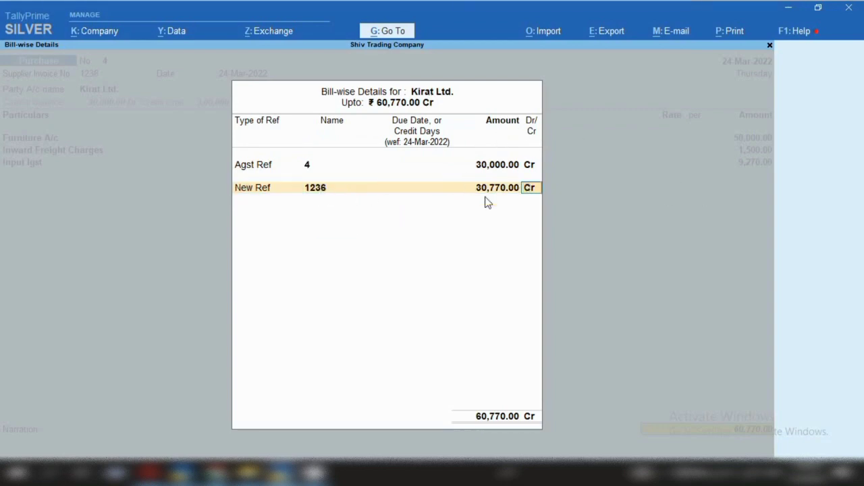
key("Return")
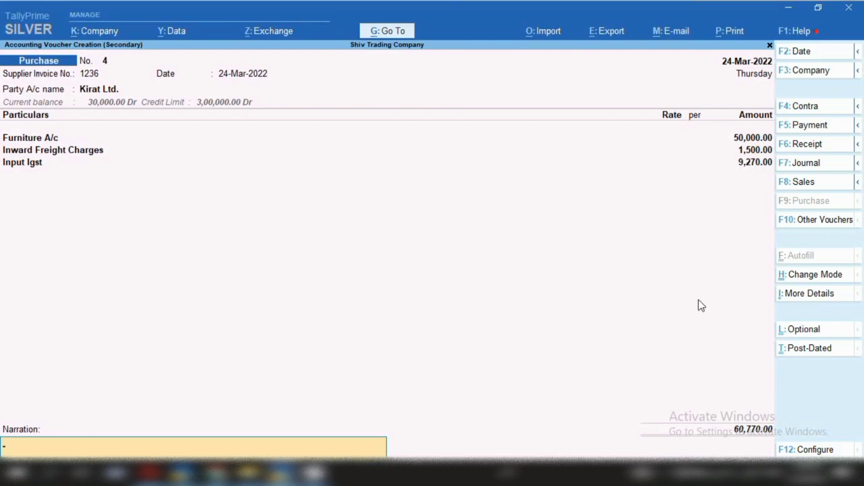
Examine the detailed GST tax analysis of the purchase voucher, including the Furniture A/c breakdown
left_click(810, 294)
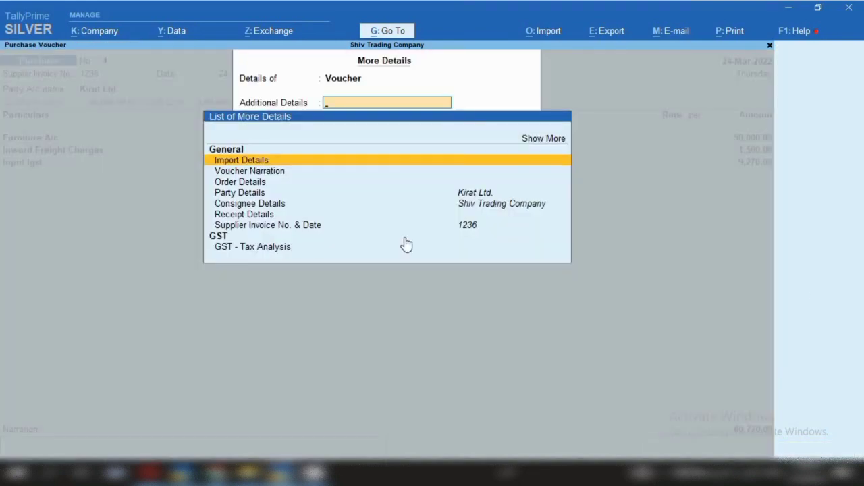
left_click(247, 250)
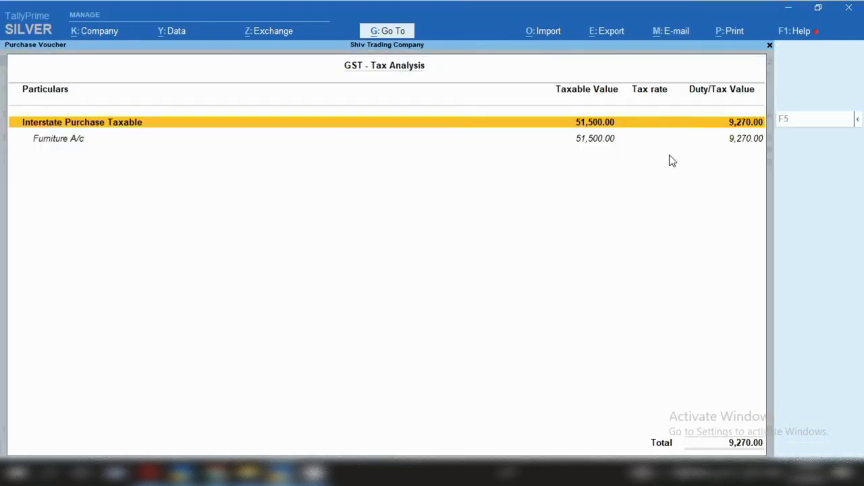
mouse_move(858, 122)
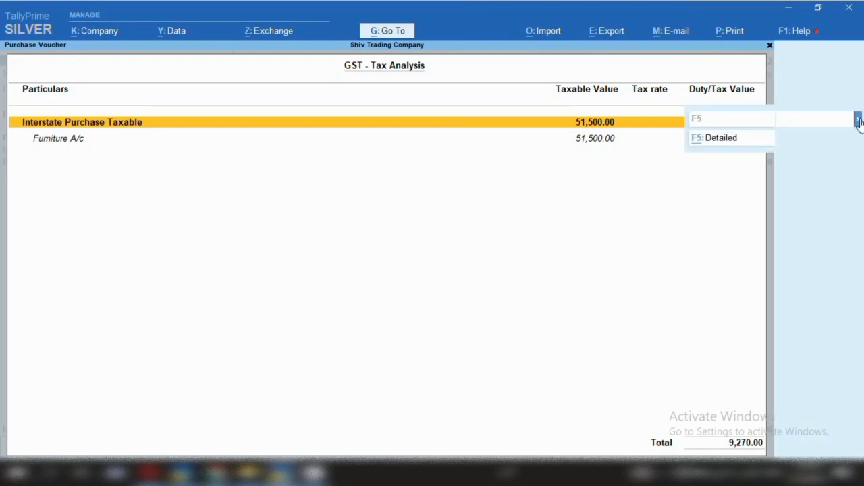
left_click(733, 142)
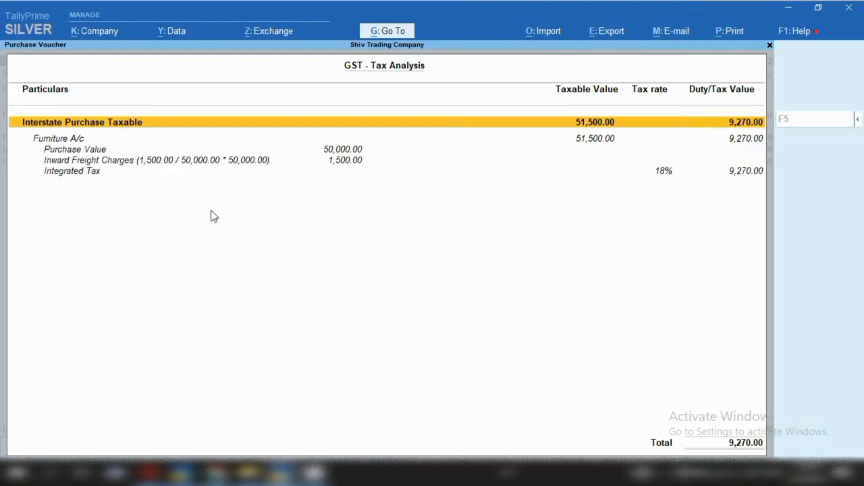
left_click(54, 139)
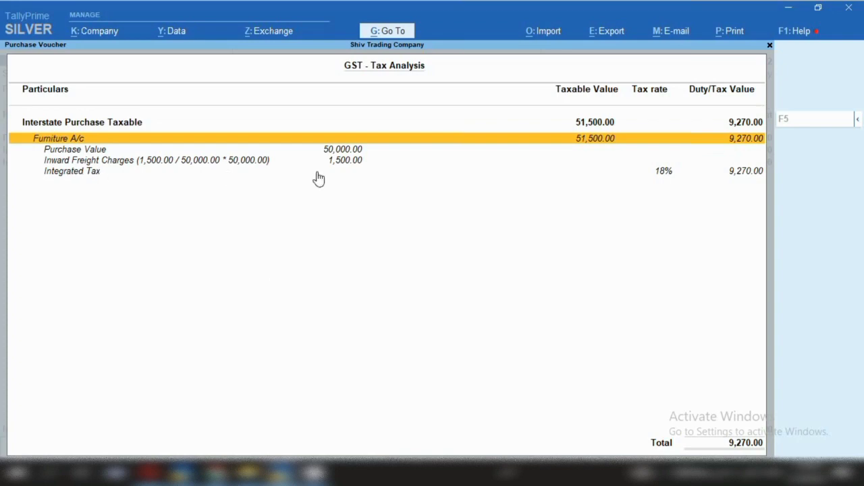
key("Escape")
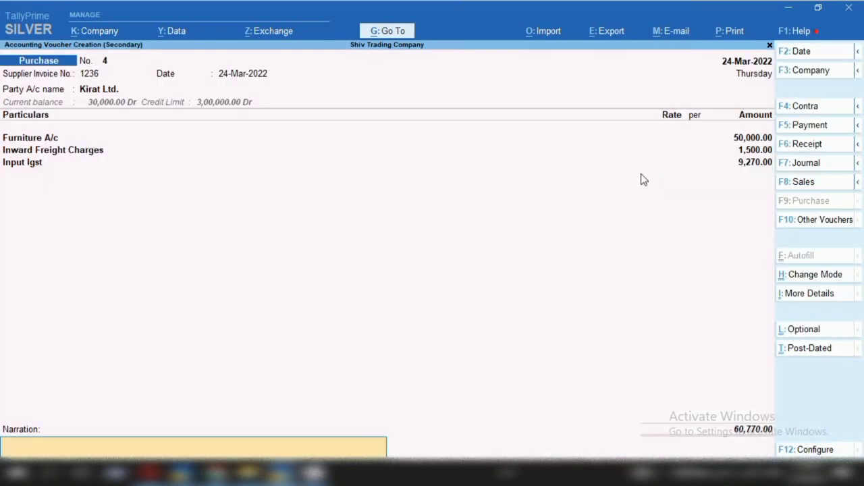
Preview the printed purchase invoice, zoom in to check its contents, and return to the voucher
left_click(731, 32)
key("Return")
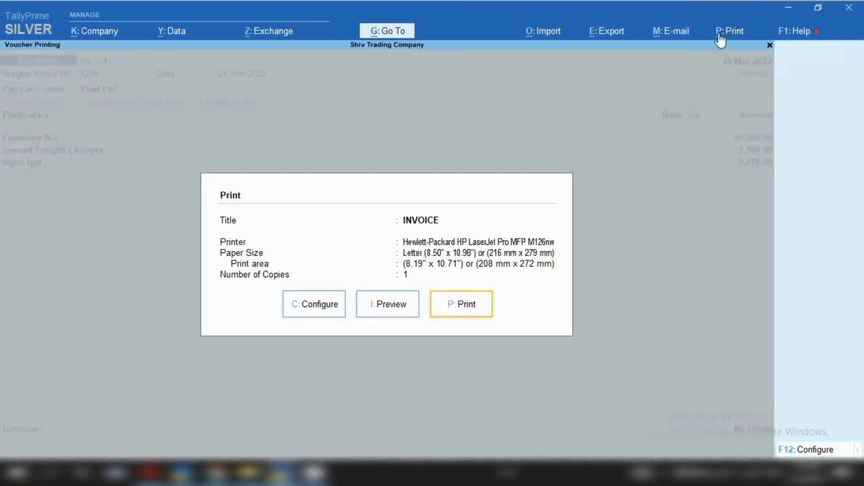
left_click(391, 311)
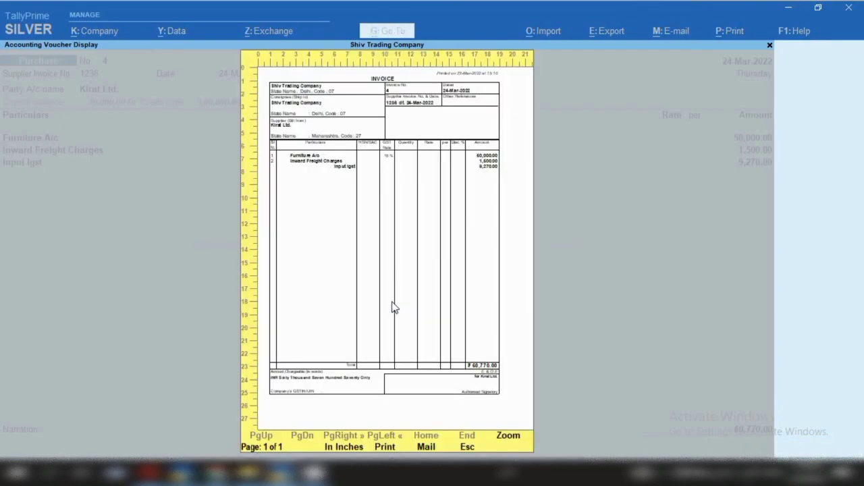
left_click(394, 307)
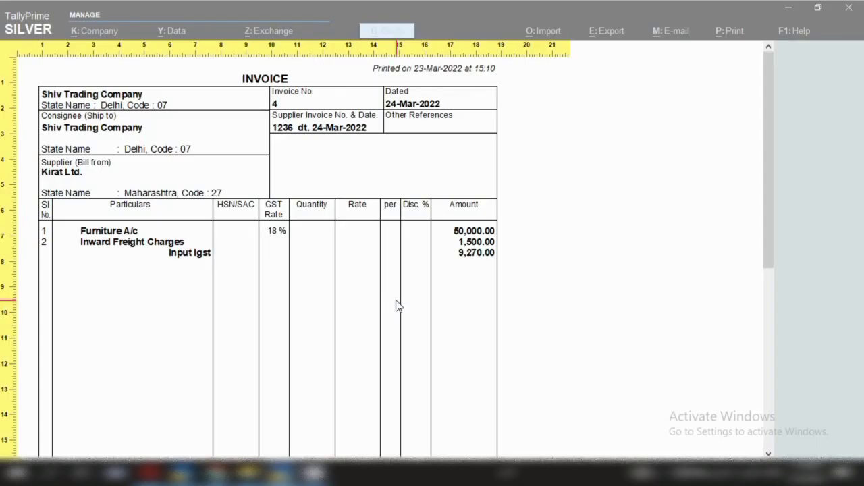
scroll(398, 305, "down", 3)
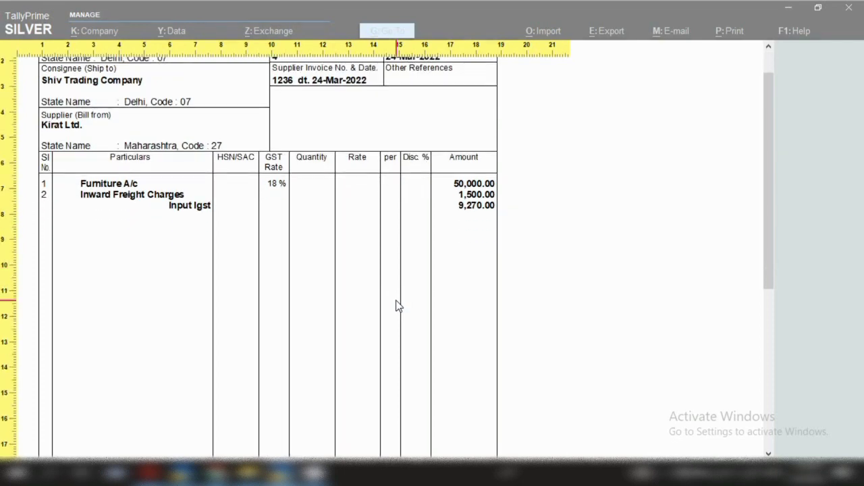
left_click(397, 295)
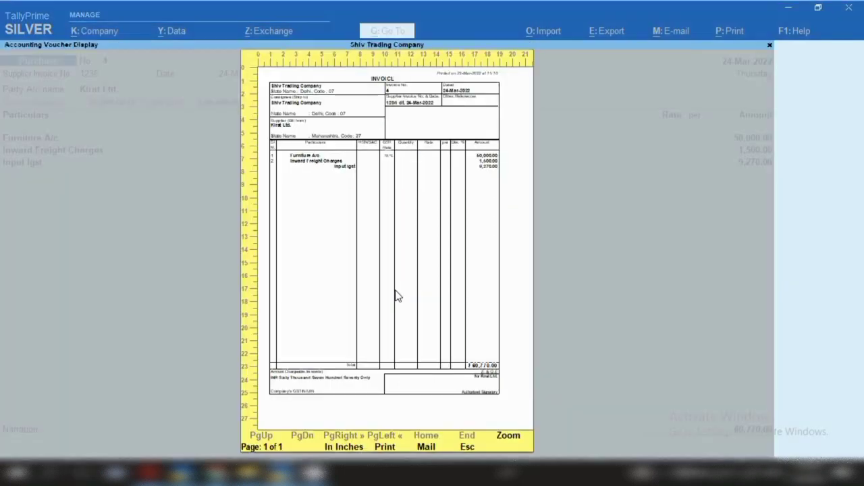
key("Escape")
key("Escape")
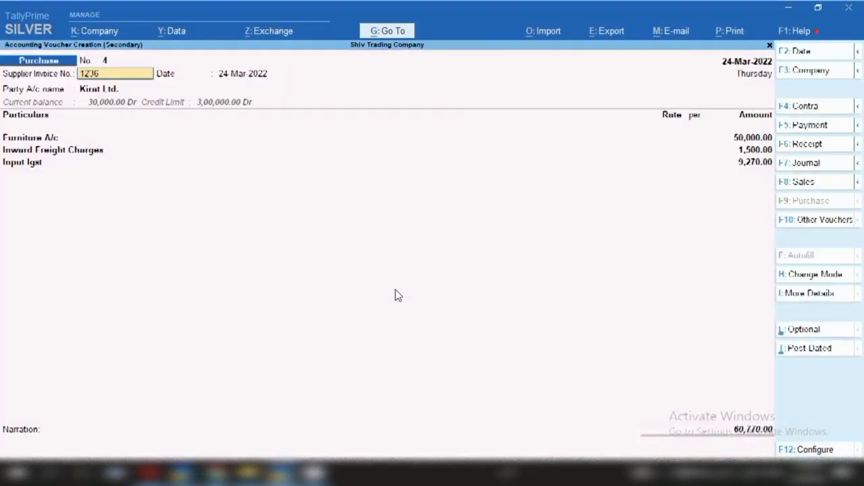
Save the Kirat Ltd. purchase voucher and bring up its print dialog
key("ctrl")
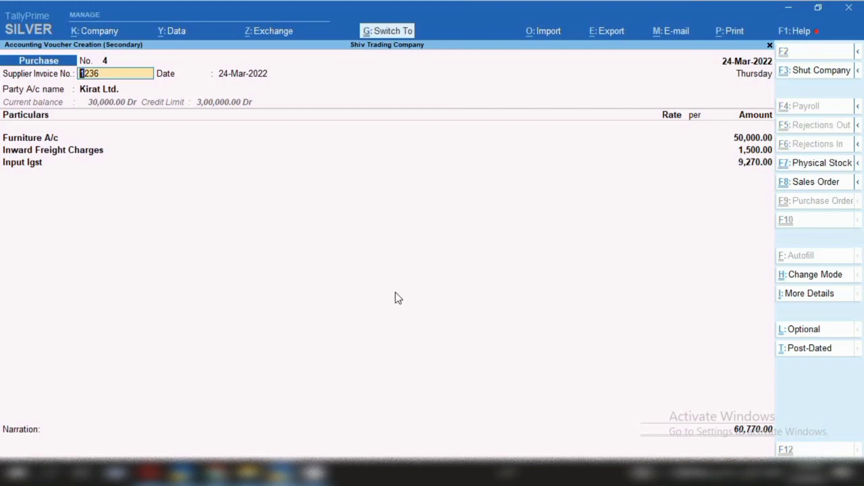
key("alt+p")
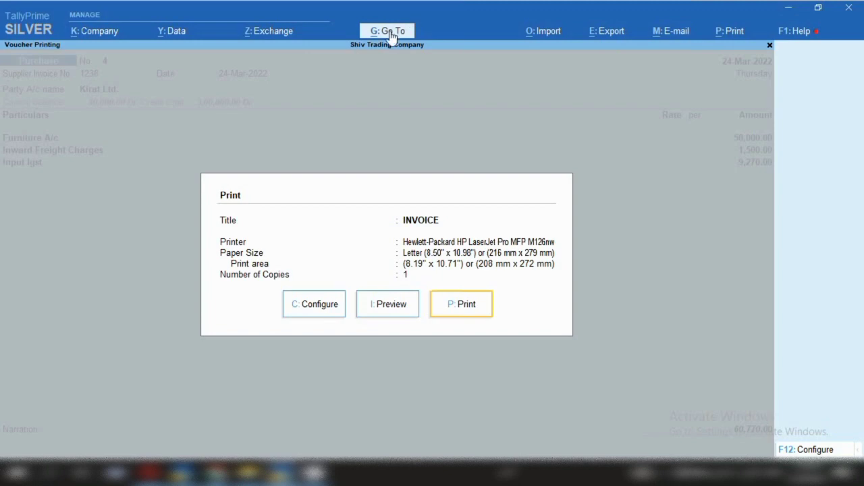
Open the Ledger Vouchers report for Kirat Ltd. and review its Sbi payment and Furniture A/c purchase entries
left_click(390, 35)
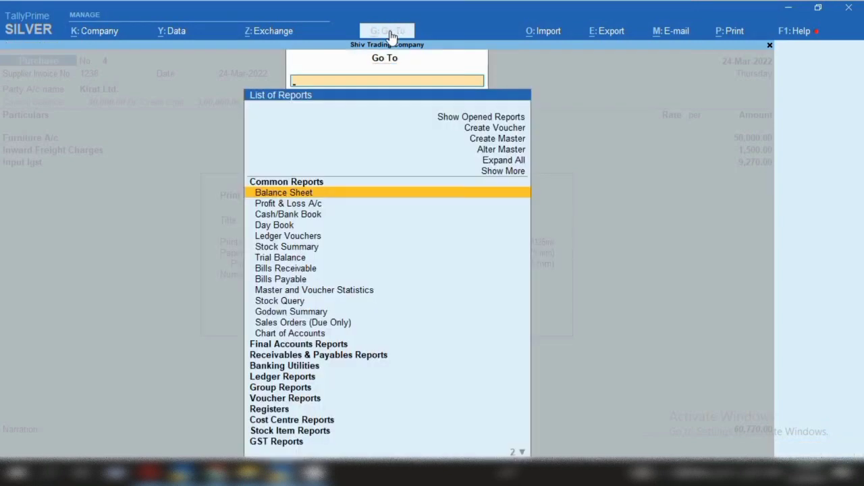
key("Down")
key("Down")
key("Down")
key("Down")
key("Down")
key("Down")
key("Down")
key("Down")
key("Down")
key("Down")
key("Down")
key("Down")
key("Down")
key("Down")
key("Down")
key("Down")
key("Down")
key("Return")
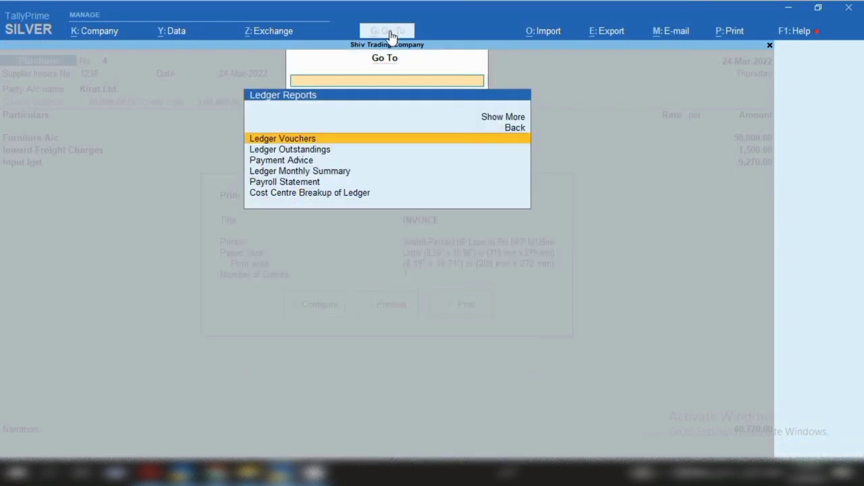
key("Return")
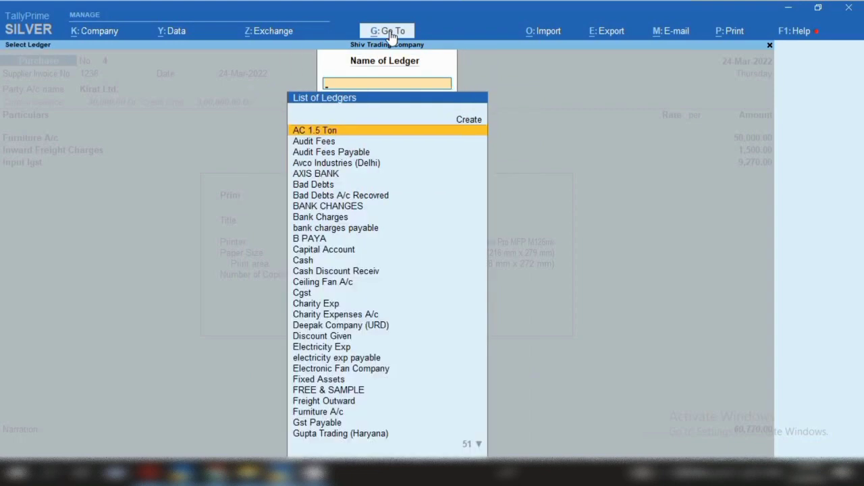
type("KIRA")
key("Return")
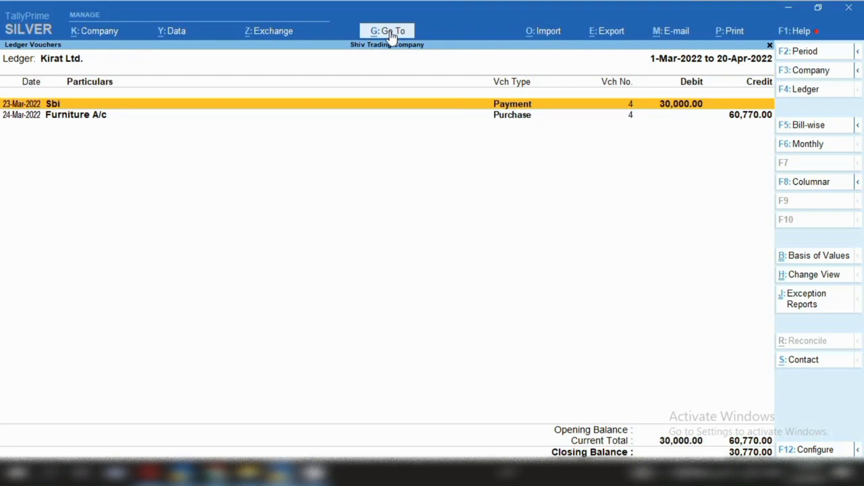
key("Return")
key("Down")
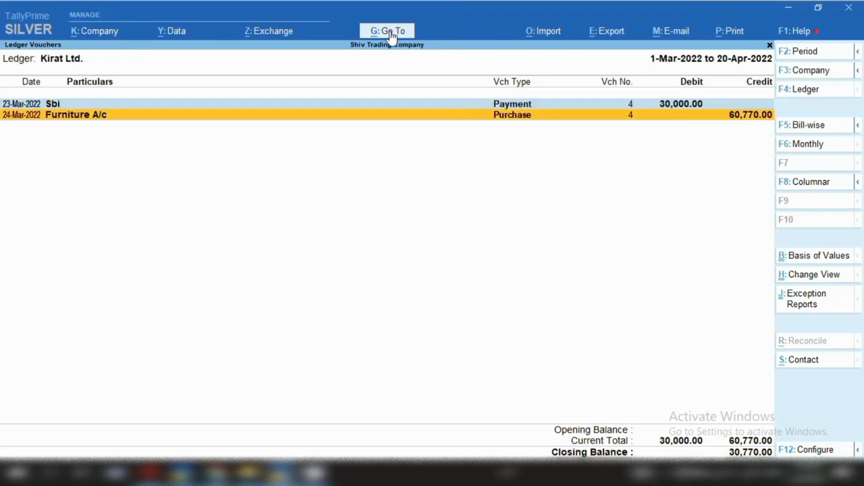
key("space")
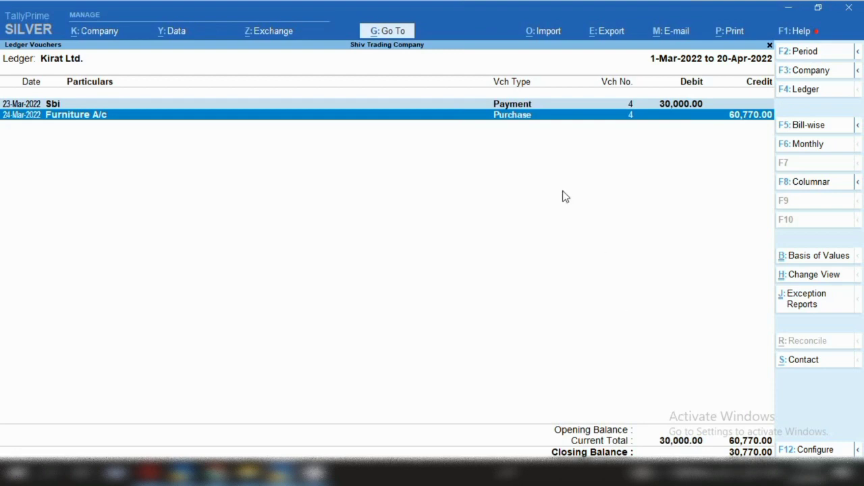
Trace Fixed Assets from the Balance Sheet down to the March vouchers of Furniture A/c, and return to the Kirat Ltd. ledger
left_click(389, 34)
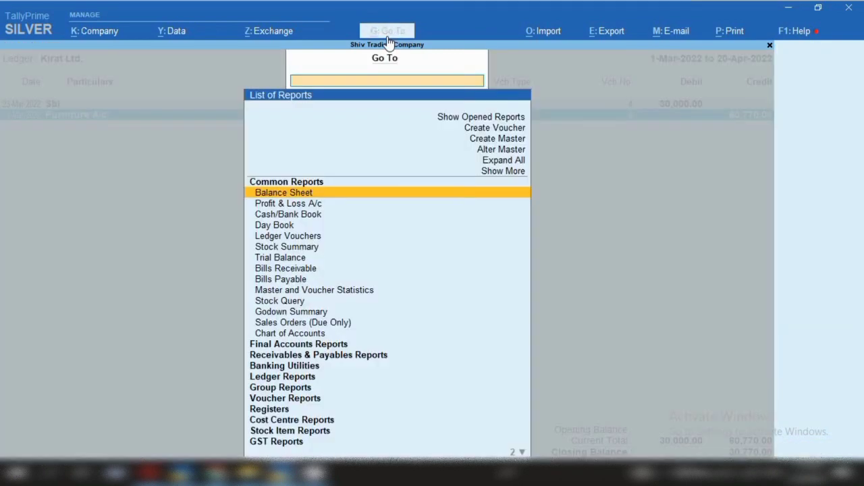
key("Return")
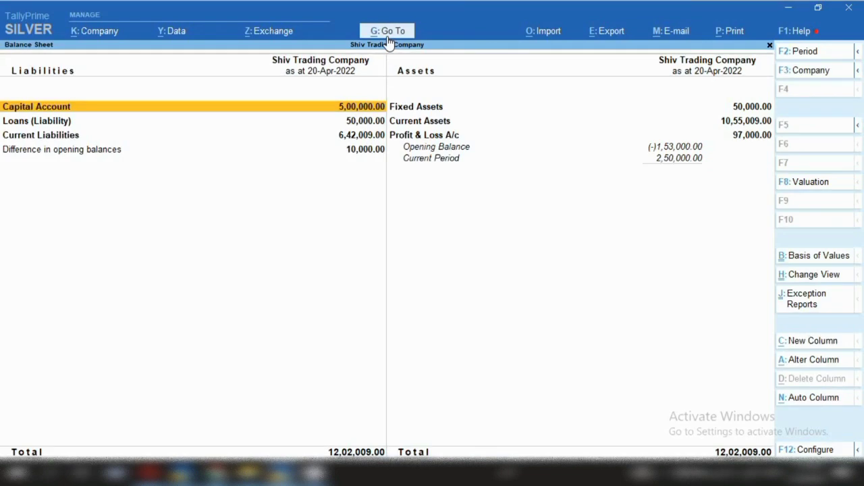
key("Right")
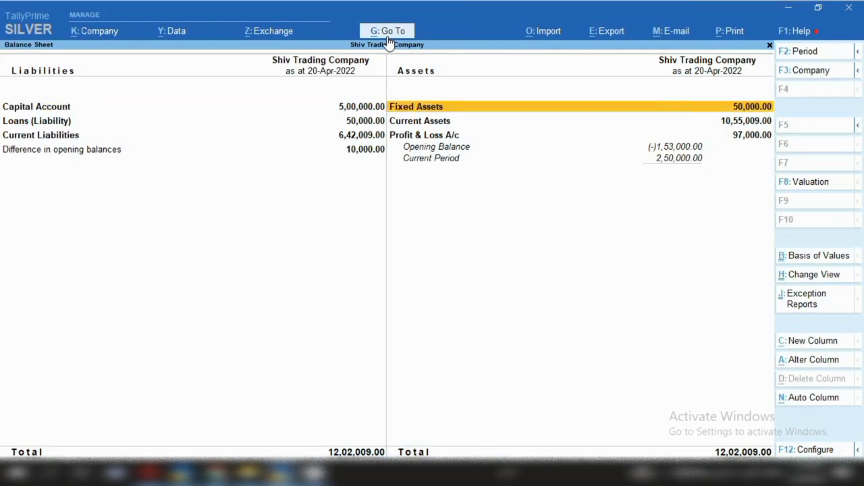
key("Return")
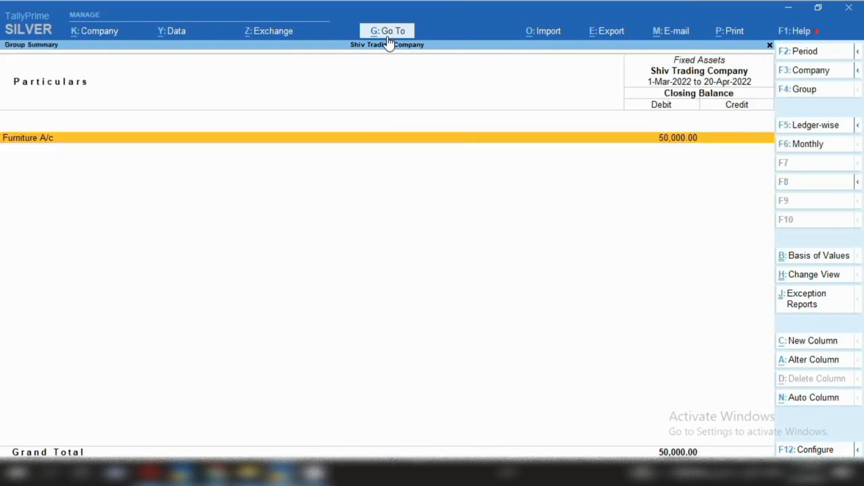
key("Return")
key("Up")
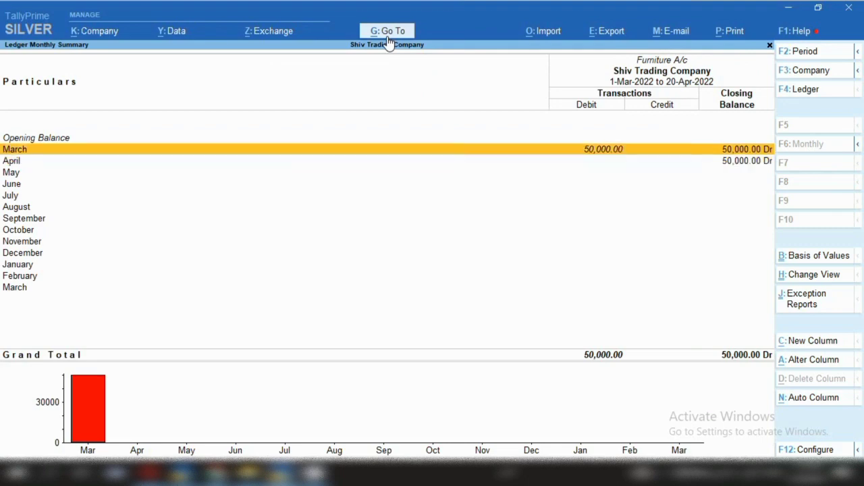
key("Return")
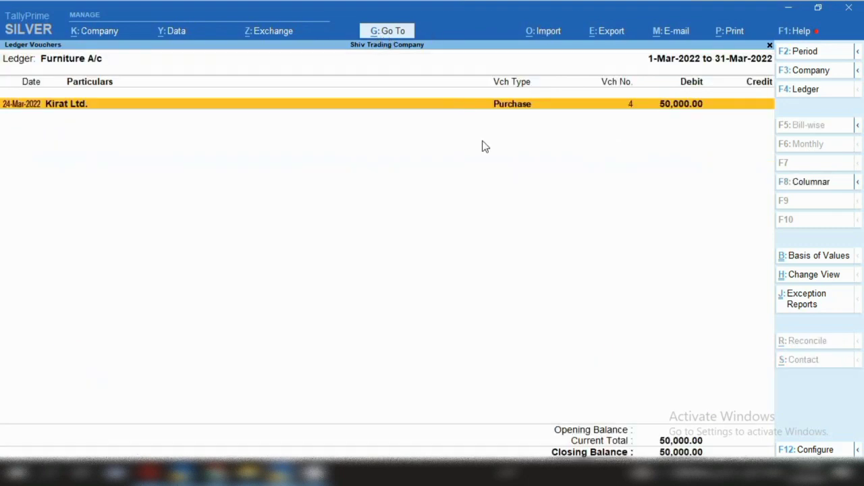
key("Escape")
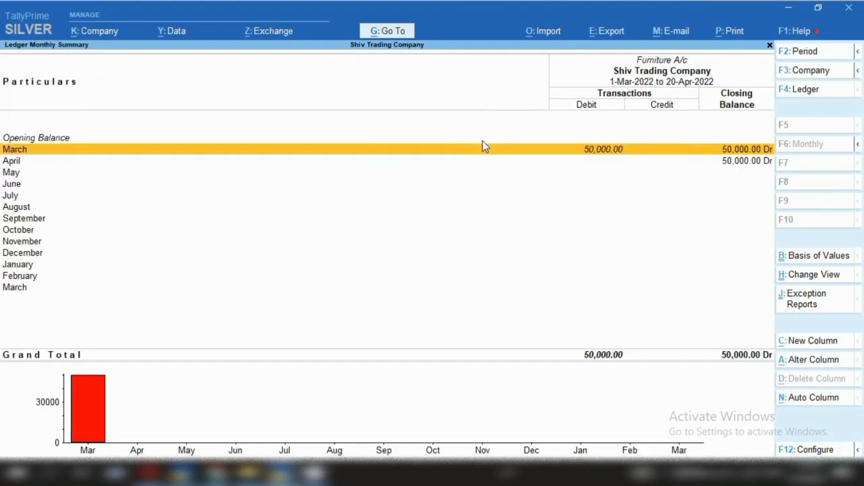
key("Escape")
key("Escape")
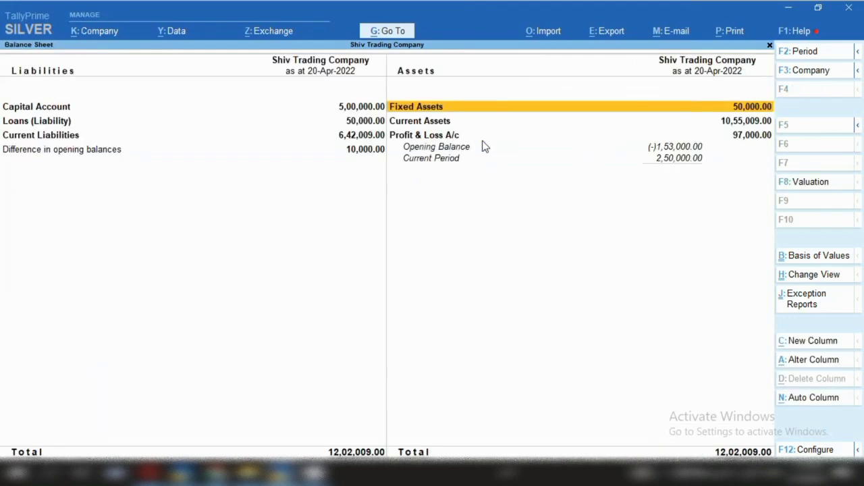
key("Escape")
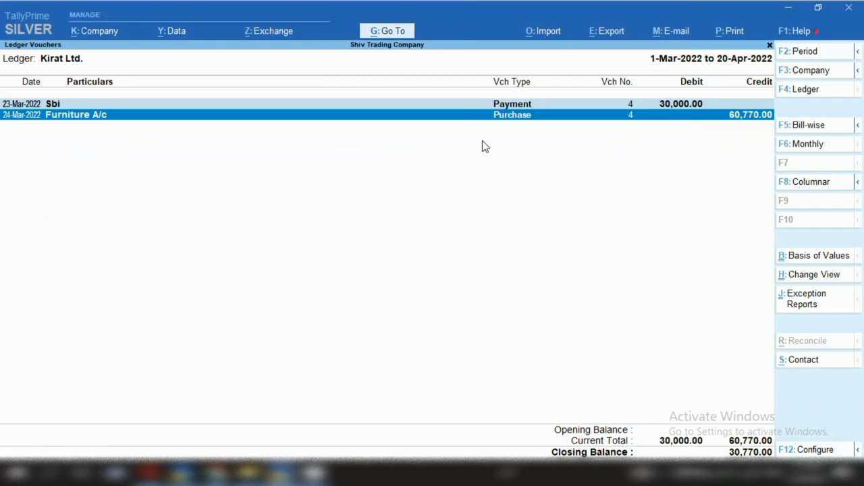
Return to voucher creation and set the new voucher's date to 25-3-2022
key("alt+a")
key("F2")
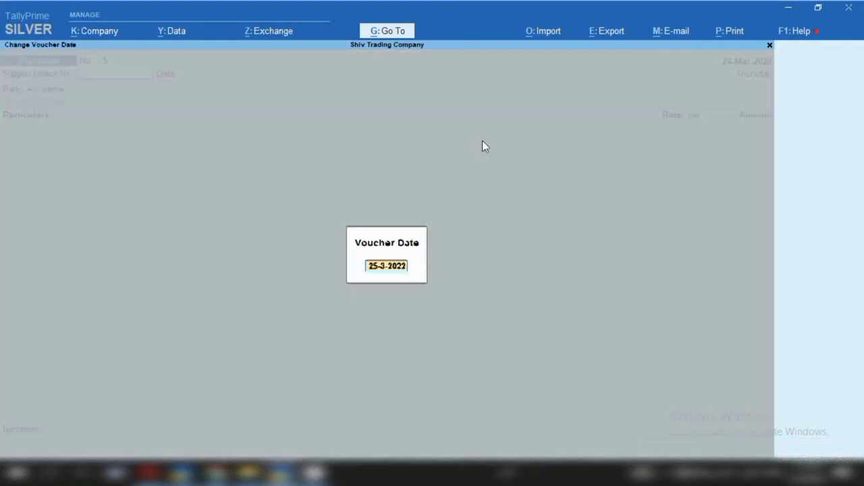
key("Return")
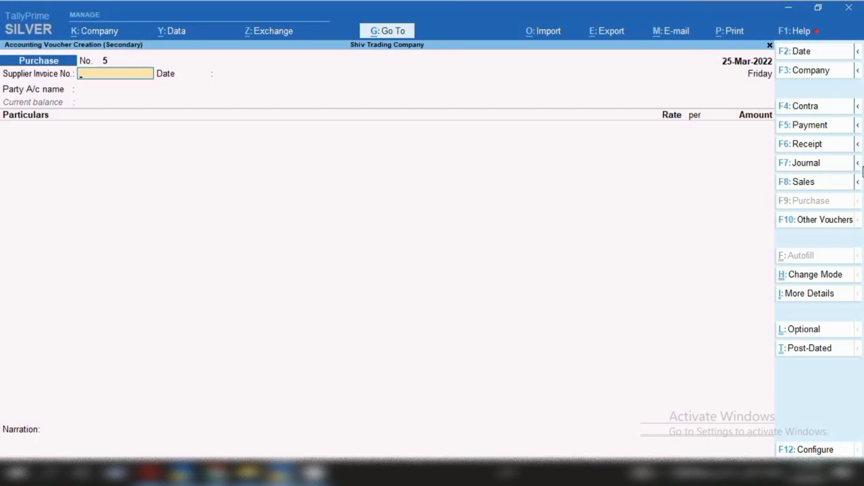
Start a payment voucher debiting Kirat Ltd. with 30,770 and open its bill-wise details
left_click(819, 132)
type("Ki")
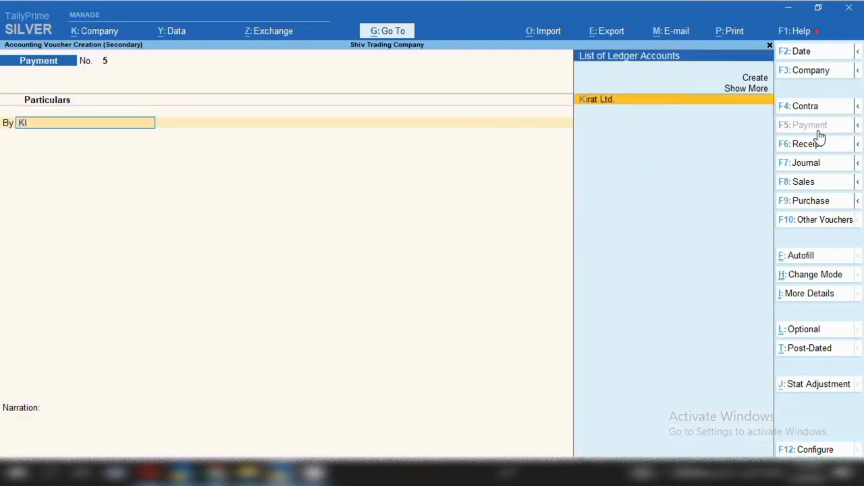
key("Return")
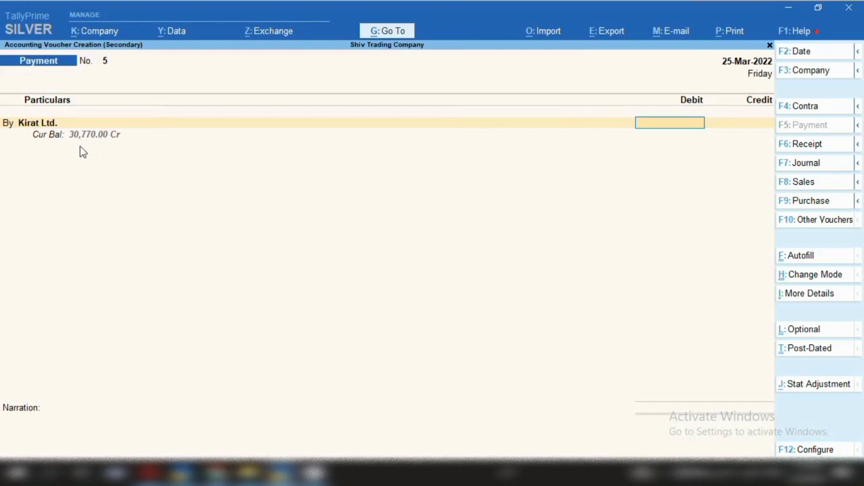
type("30,770")
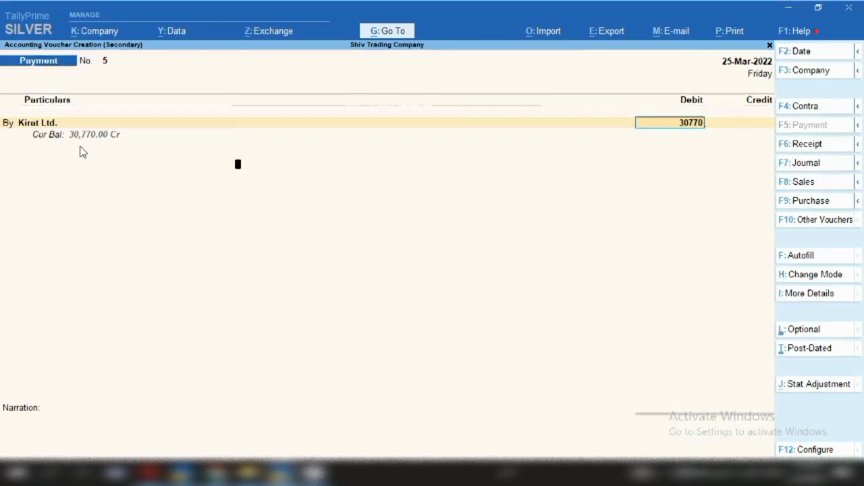
key("Return")
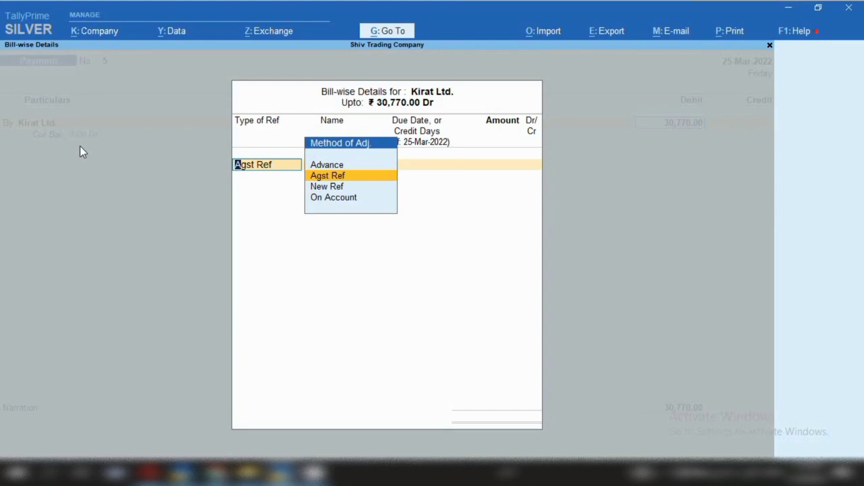
Allocate the 30,770 payment to Kirat Ltd. as Agst Ref against pending bill 1236
key("Return")
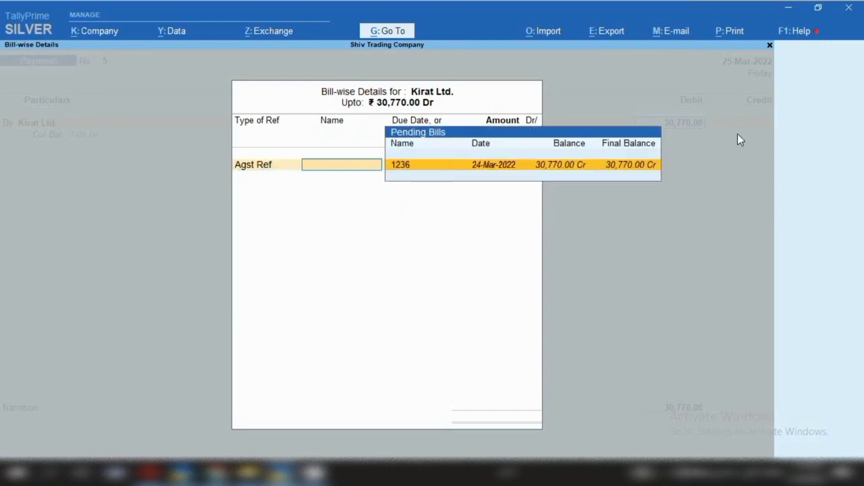
key("Return")
key("Return")
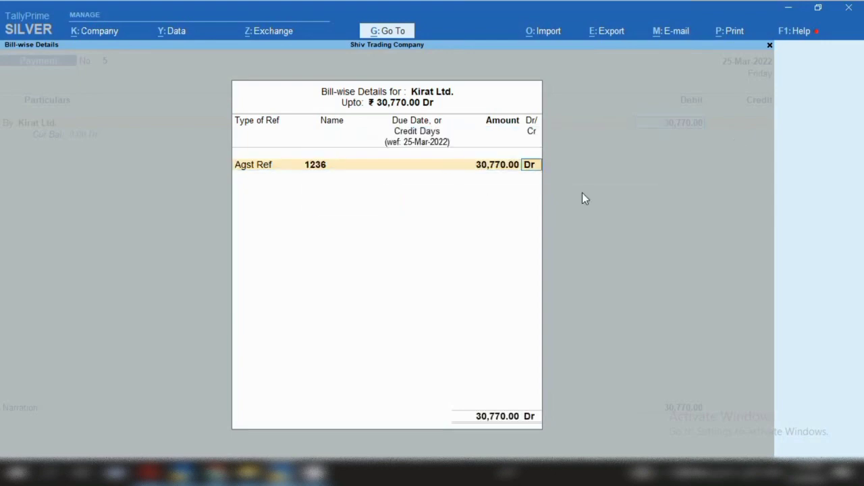
key("Return")
Credit Sbi with 30,770 by cheque, accept the bank allocation and save the payment voucher
key("Return")
key("Return")
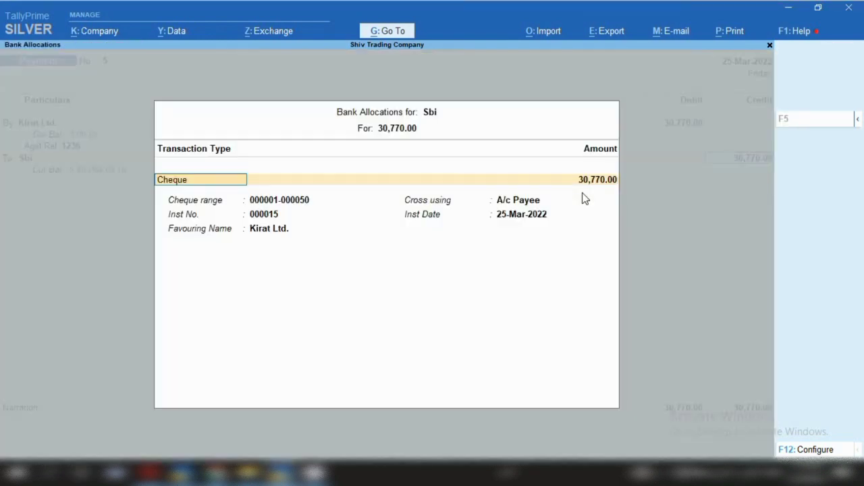
key("Return")
key("Return")
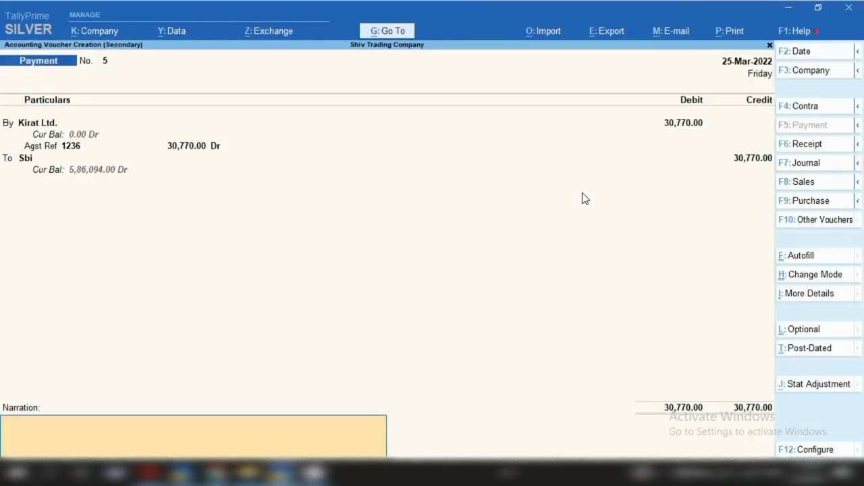
key("ctrl")
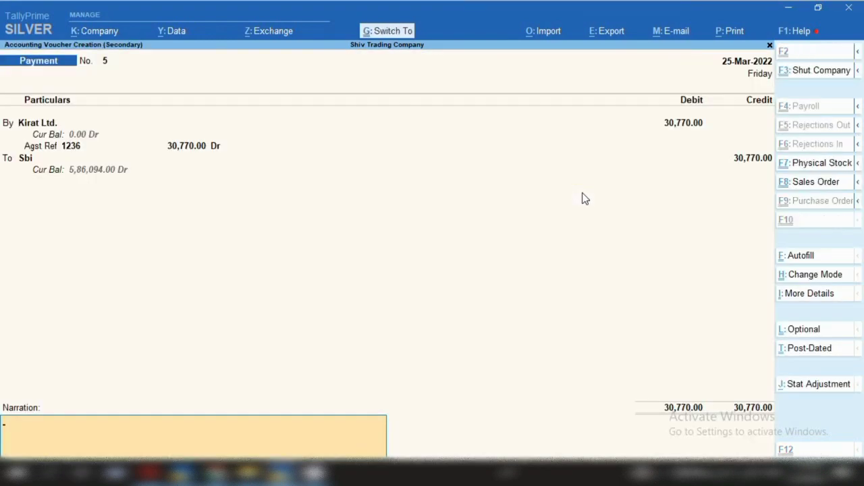
key("ctrl+p")
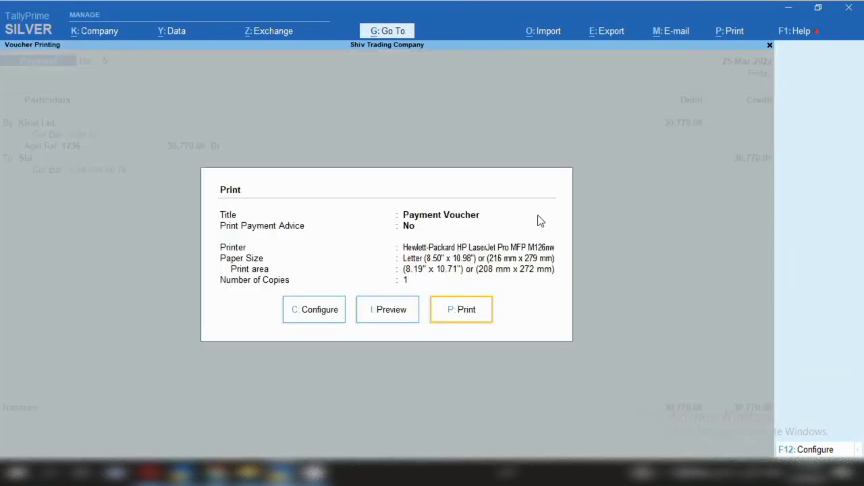
Open the Ledger Vouchers report for Kirat Ltd. to check the furniture purchase and both payments
left_click(393, 35)
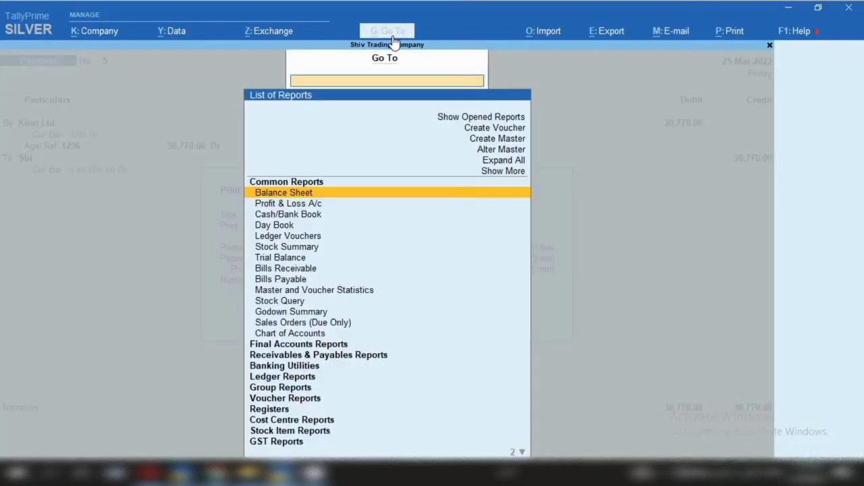
key("Down")
key("Down")
key("Down")
key("Down")
key("Down")
key("Down")
key("Down")
key("Down")
key("Down")
key("Down")
key("Down")
key("Down")
key("Down")
key("Down")
key("Down")
key("Down")
key("Down")
key("Down")
key("Down")
key("Down")
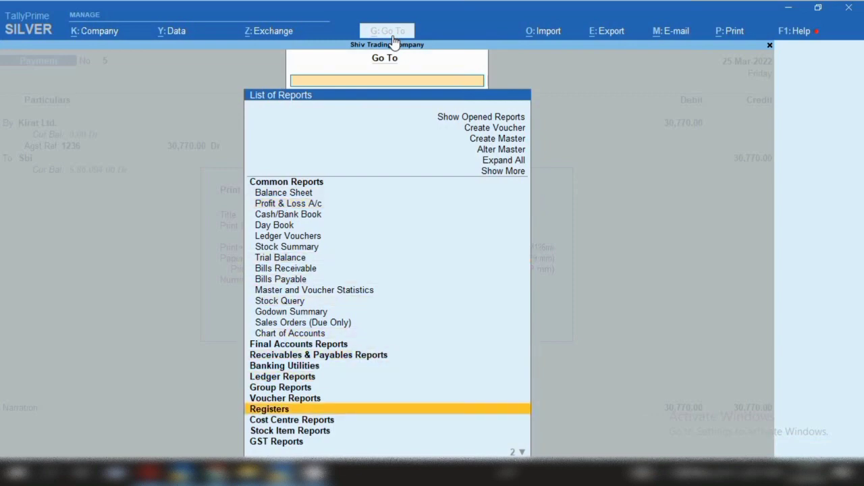
key("Up")
key("Up")
key("Return")
type("KIR")
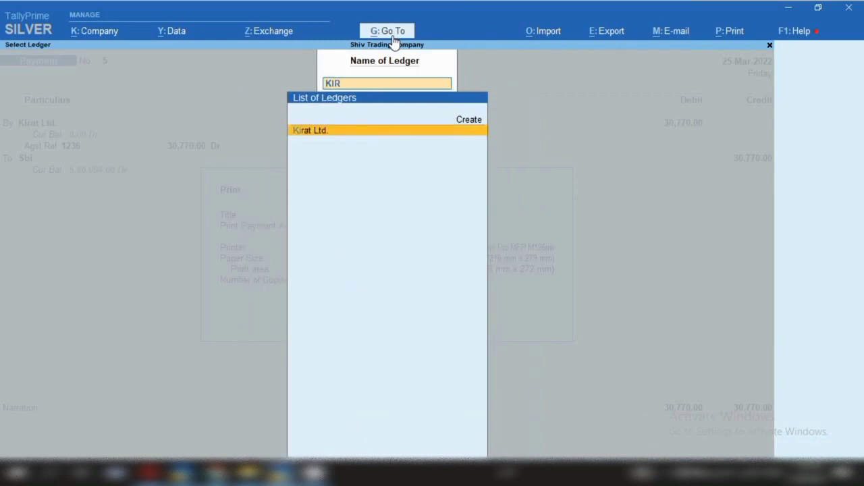
key("Return")
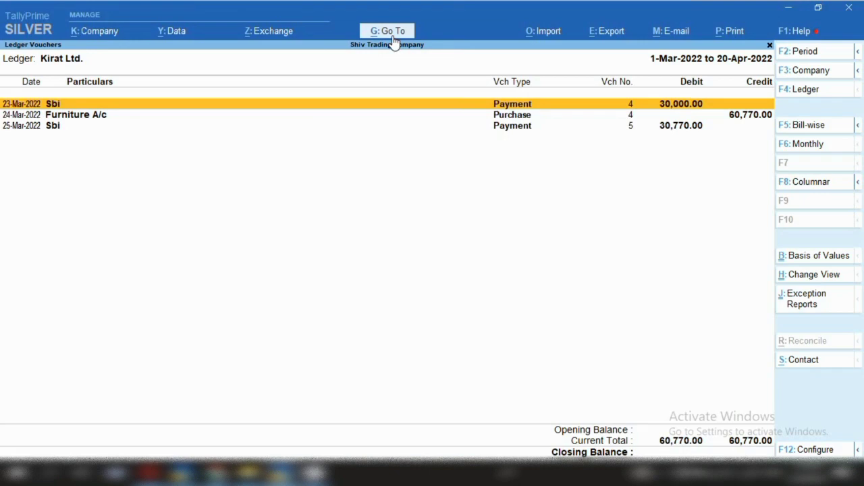
Change the Kirat Ltd. report period to start on 1-4-2020
key("F2")
type("1-4-2020")
key("Return")
key("Return")
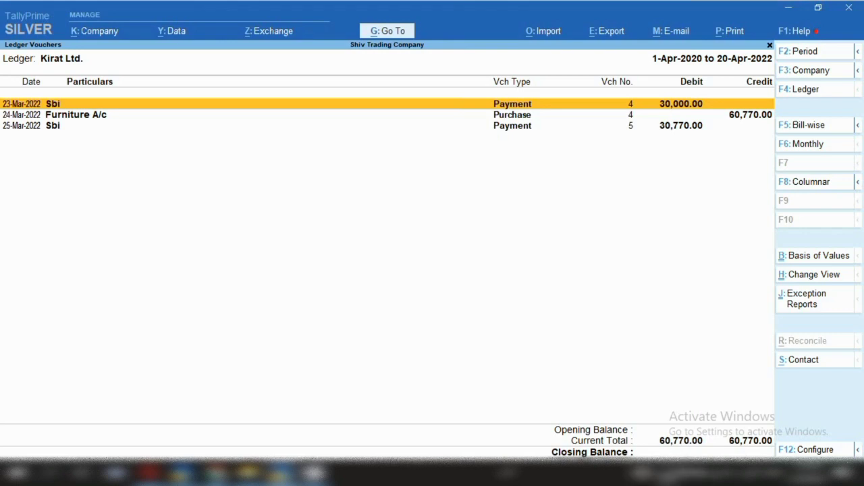
left_click(673, 479)
right_click(695, 446)
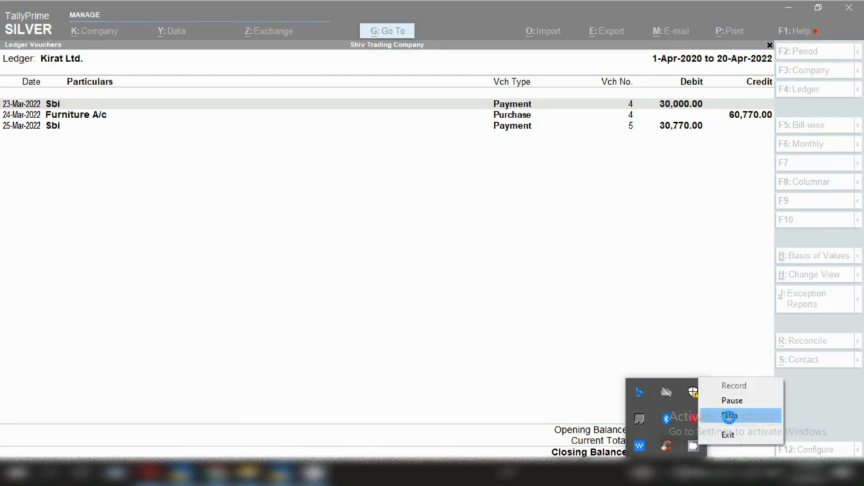
left_click(730, 416)
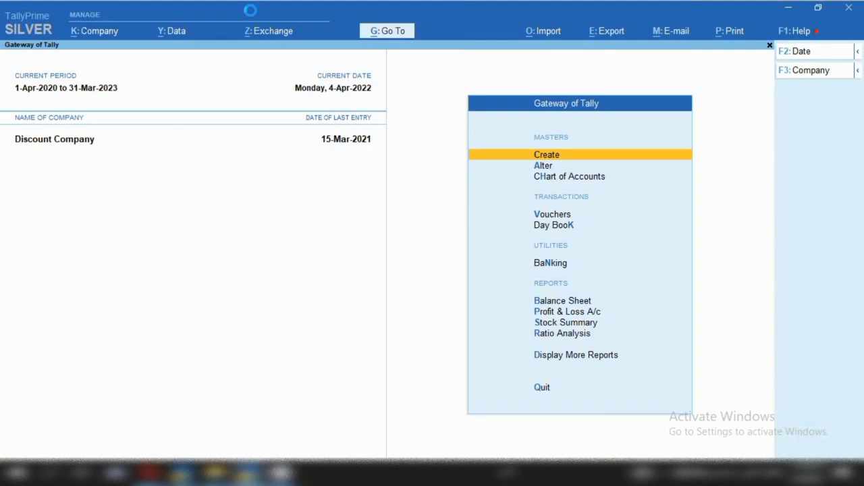
key("Return")
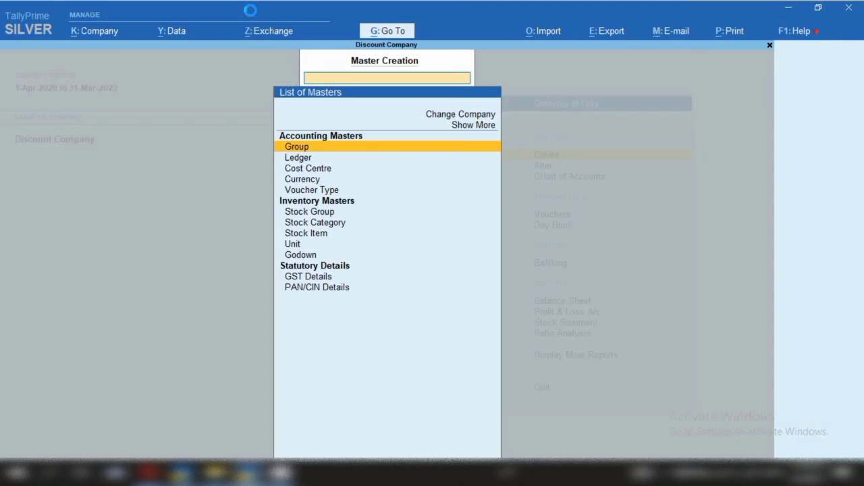
key("Down")
key("Return")
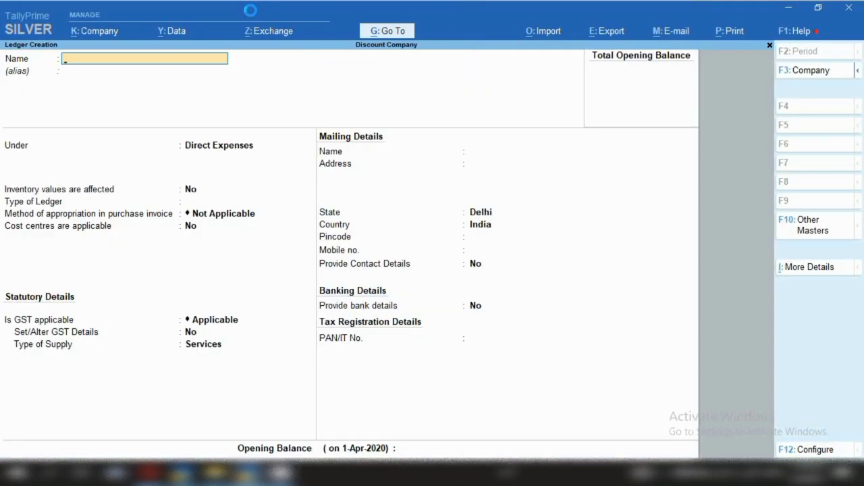
key("Escape")
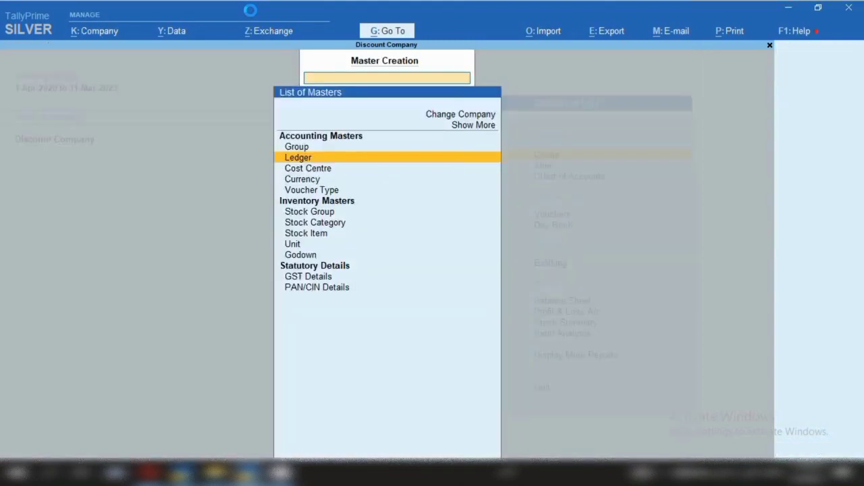
key("Escape")
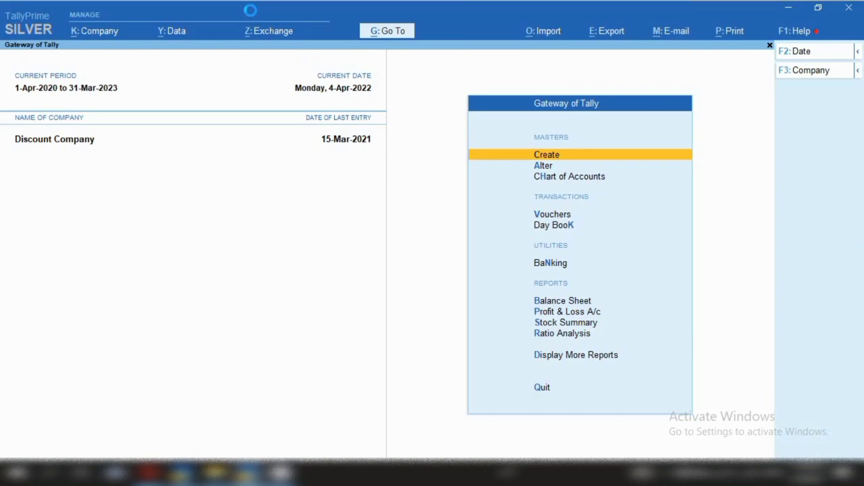
Open the Suman Education Hub ledger of Discount Company for alteration
key("Down")
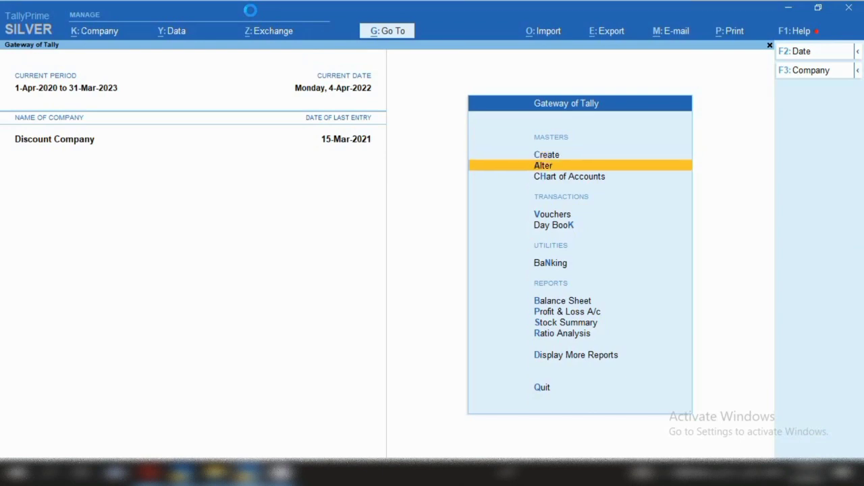
key("Return")
key("Down")
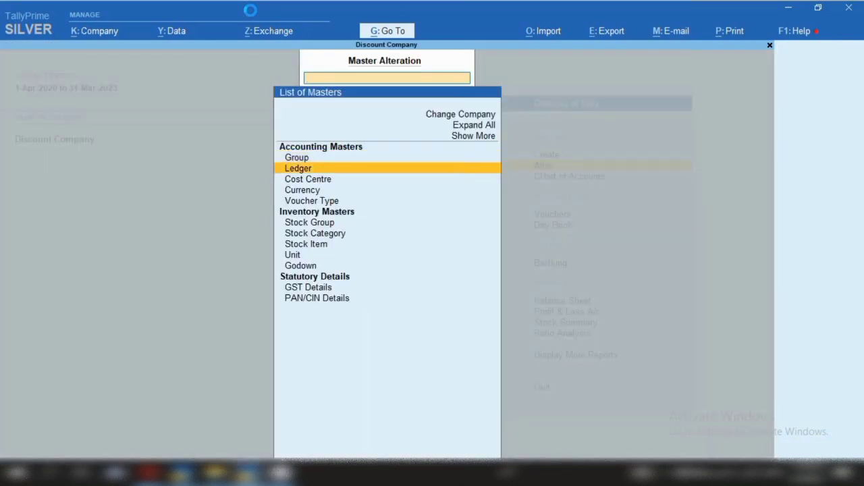
key("Return")
type("Sum")
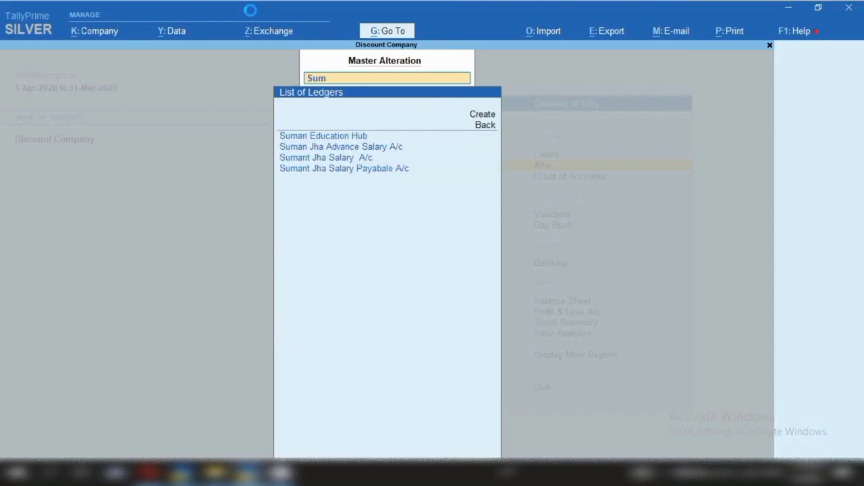
key("Return")
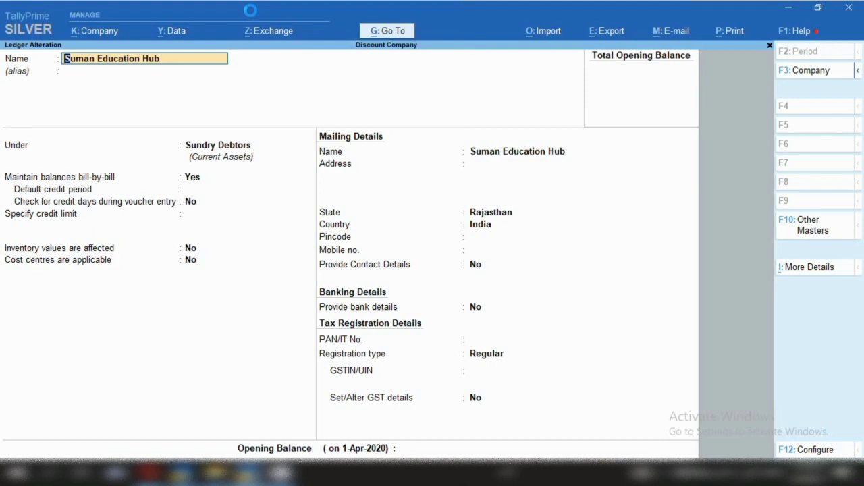
Review the Suman Education Hub ledger's group, bill-by-bill, credit and mailing settings, and accept the ledger
key("Return")
key("Return")
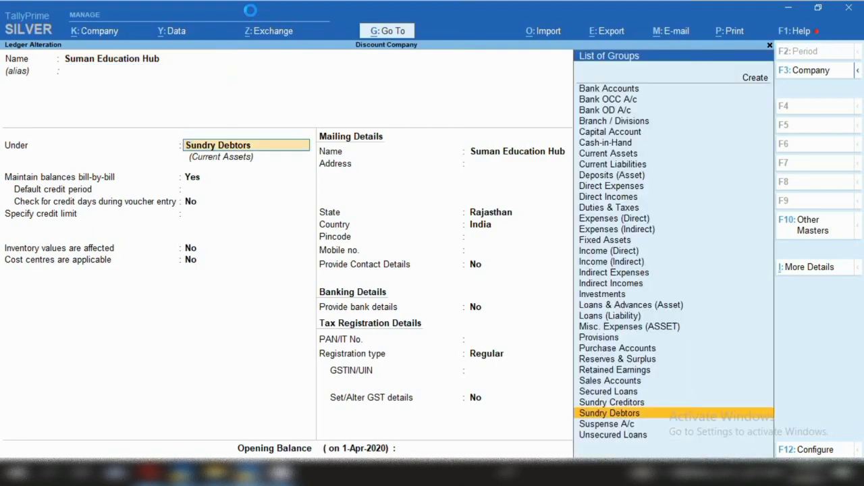
key("Return")
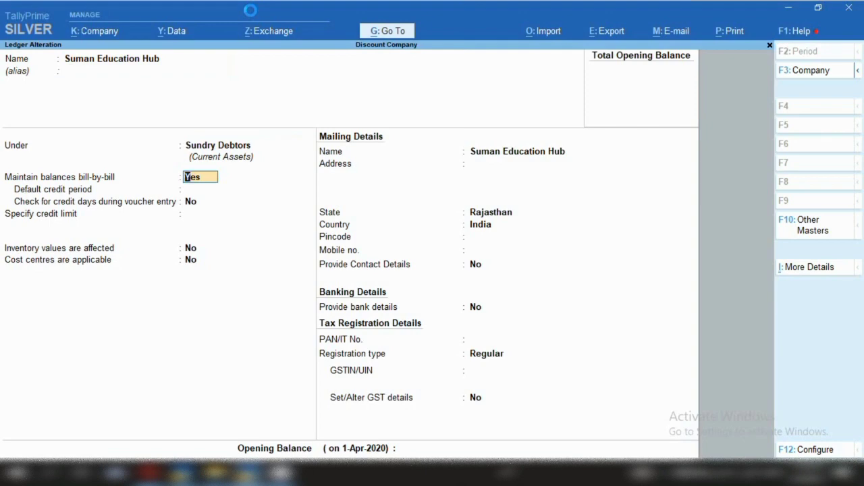
key("Return")
key("Return")
key("Return")
key("Return")
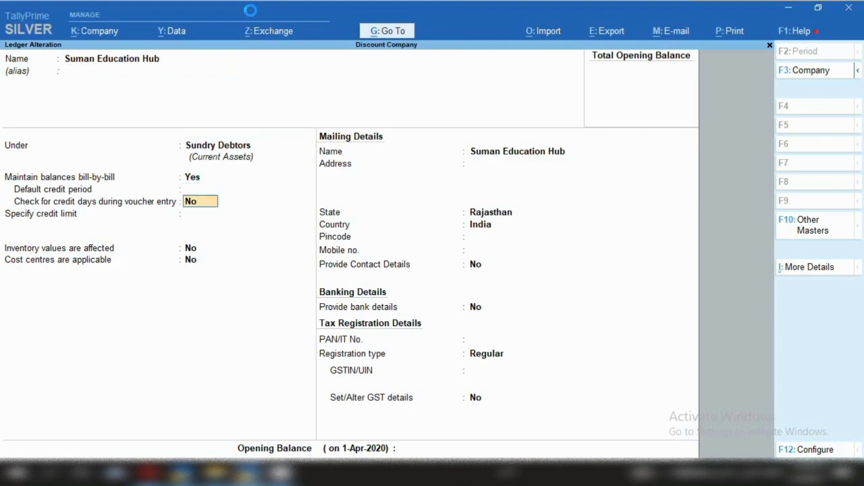
key("Return")
key("Return")
key("Return")
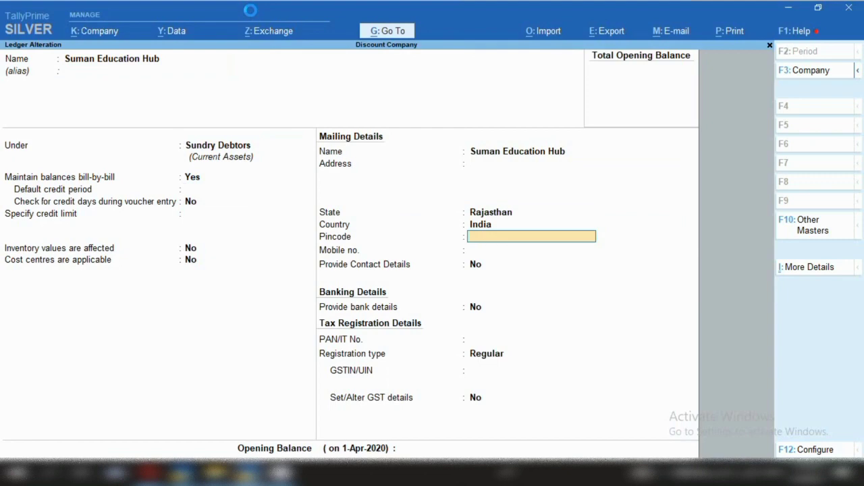
key("ctrl+a")
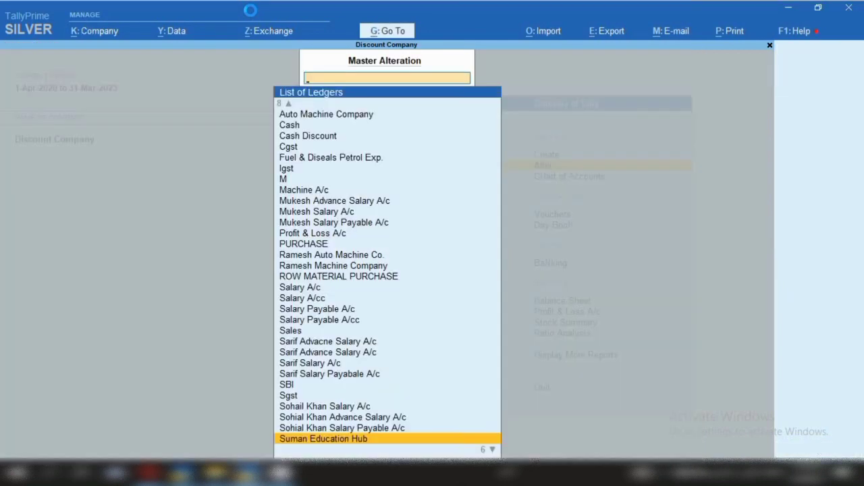
Find the Sales ledger among the ledger masters and open it for alteration
type("Sal")
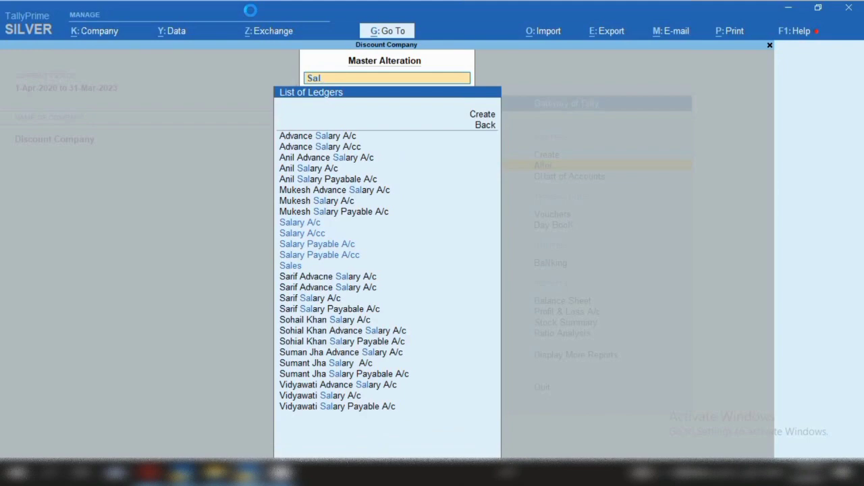
key("Down")
key("Down")
key("Down")
key("Down")
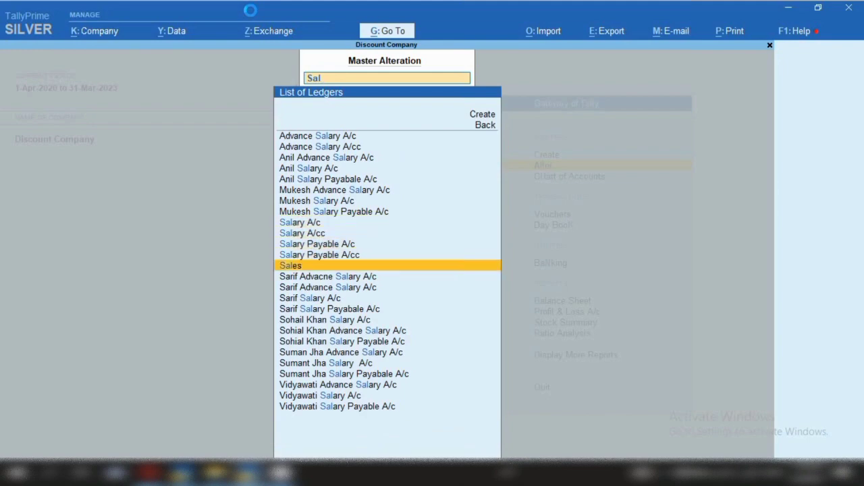
key("Return")
Review the Sales ledger's group, cost centre, GST applicability and supply type settings, and leave it without saving
key("Return")
key("Return")
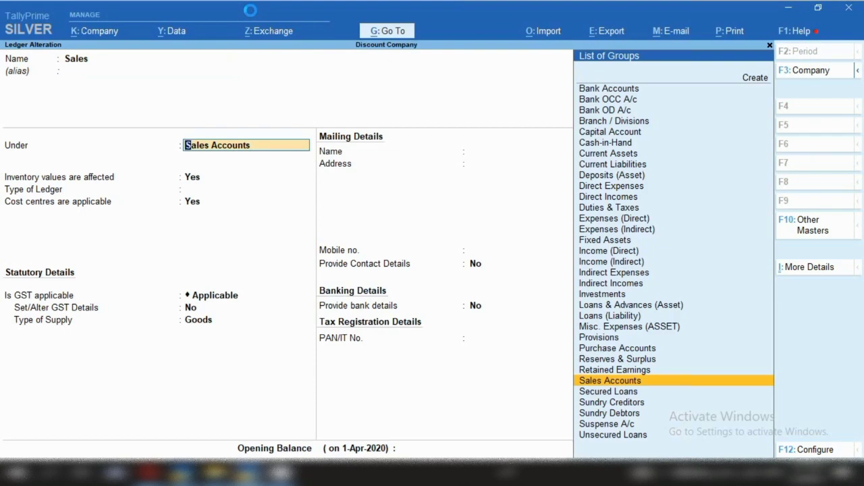
key("Return")
key("Return")
key("Return")
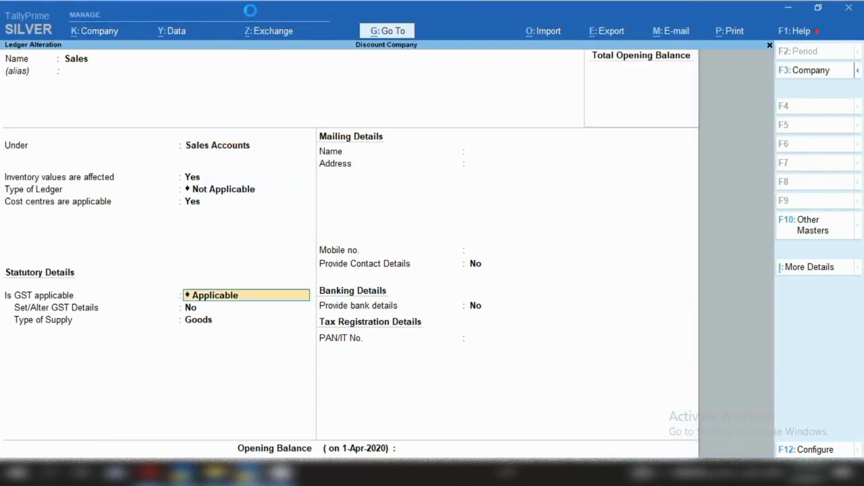
key("Return")
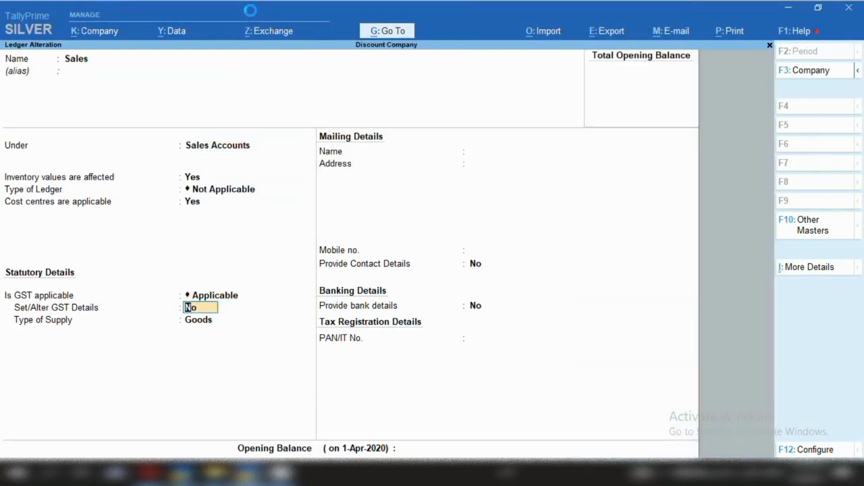
key("Return")
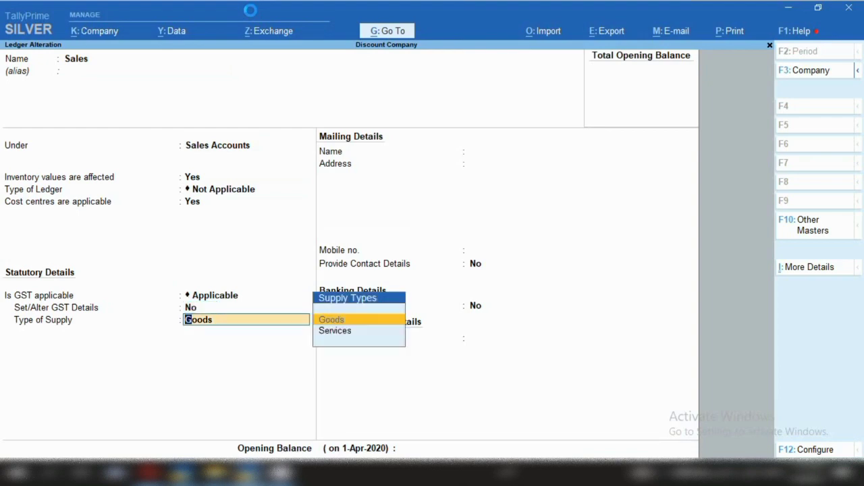
key("Escape")
key("Escape")
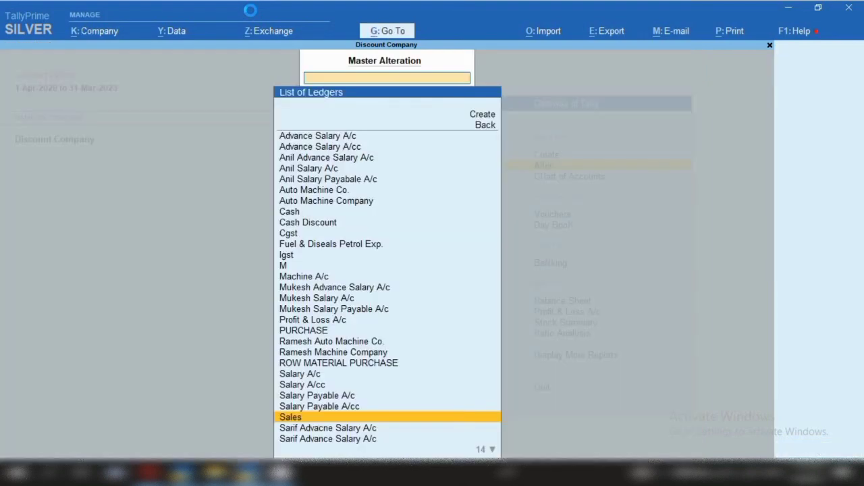
Open the Igst ledger for alteration to examine its duty and tax settings
key("Escape")
key("Return")
type("Igs")
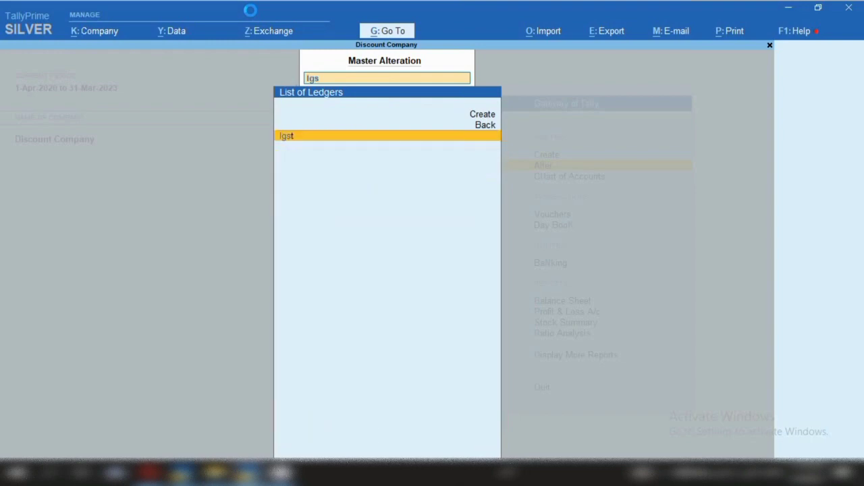
key("Return")
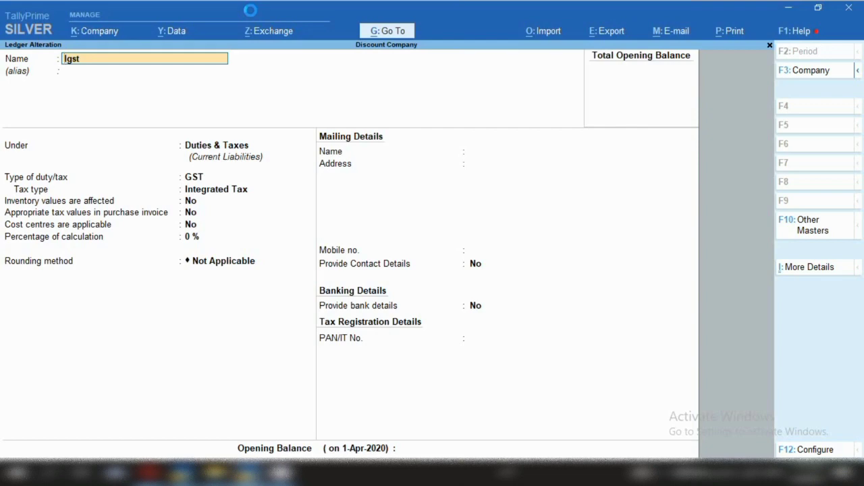
Review the Igst ledger's group, type of duty and tax type settings, and leave the ledger without saving
key("Return")
key("Return")
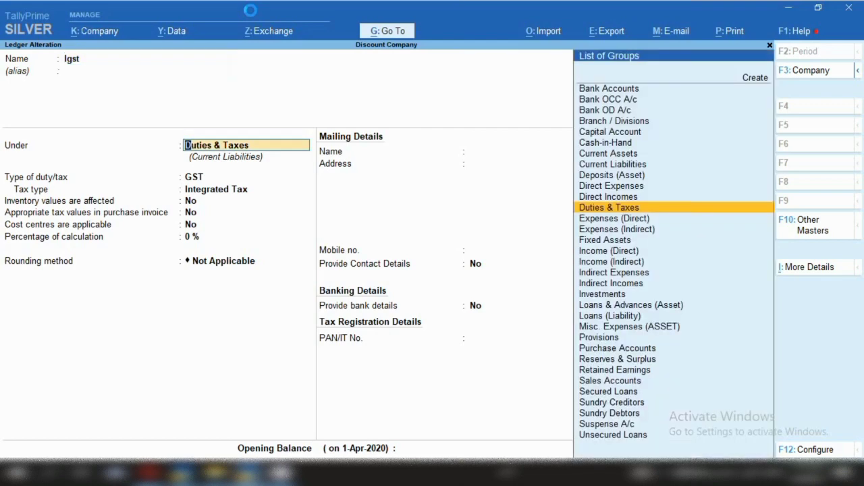
key("Return")
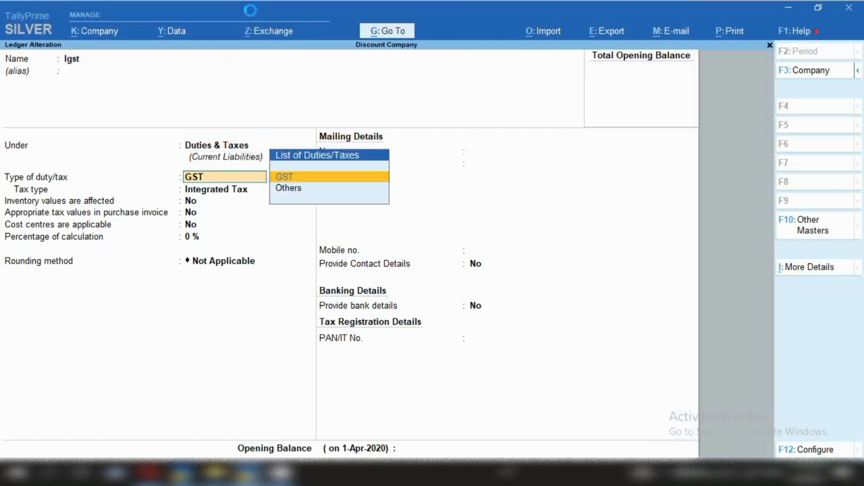
key("Return")
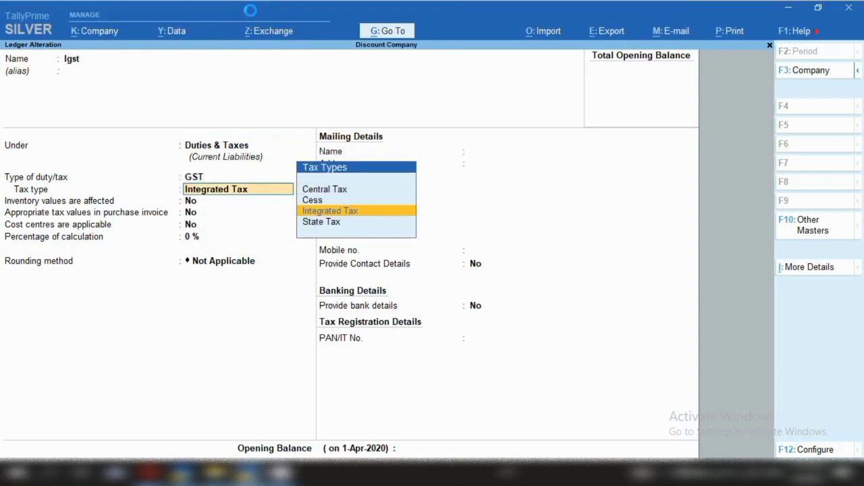
key("BackSpace")
key("Escape")
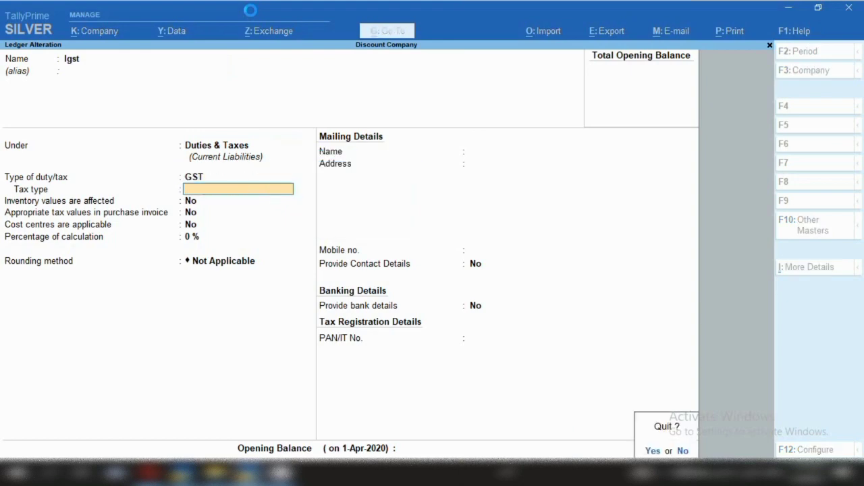
key("Return")
Find the Cash Discount ledger among the ledger masters and open it for alteration
type("Cas")
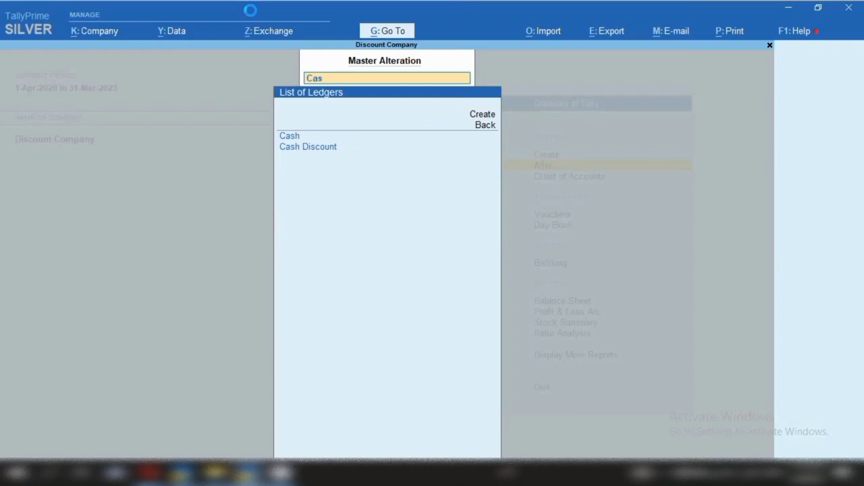
key("Down")
key("Return")
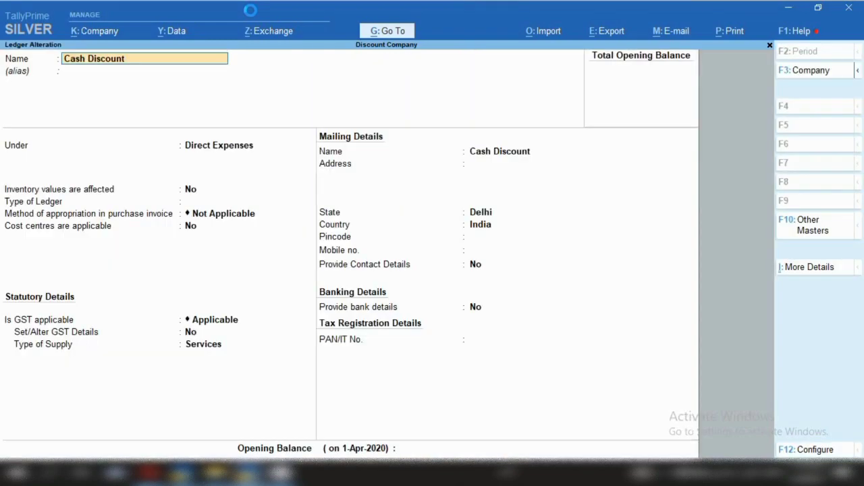
Review the Cash Discount ledger's group, ledger type, appropriation and GST applicability settings, and return to the Gateway of Tally without saving
key("Return")
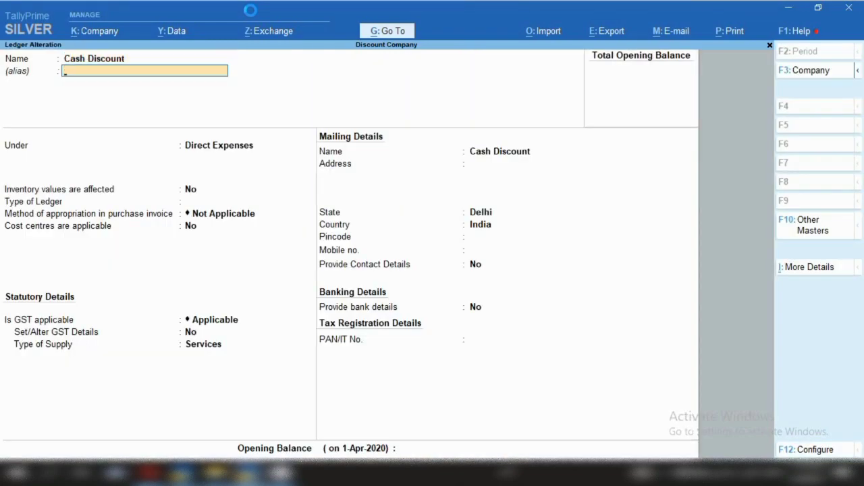
key("Return")
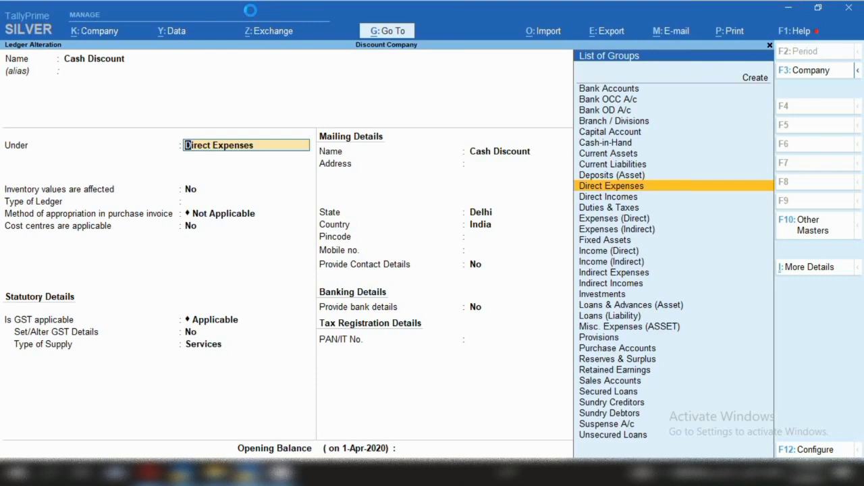
key("Return")
key("Return")
key("Return")
key("Return")
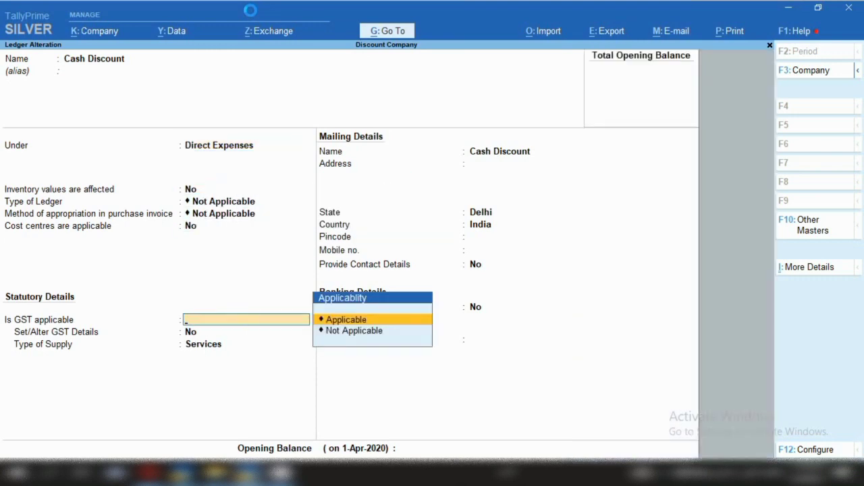
key("Escape")
key("y")
key("Escape")
key("Escape")
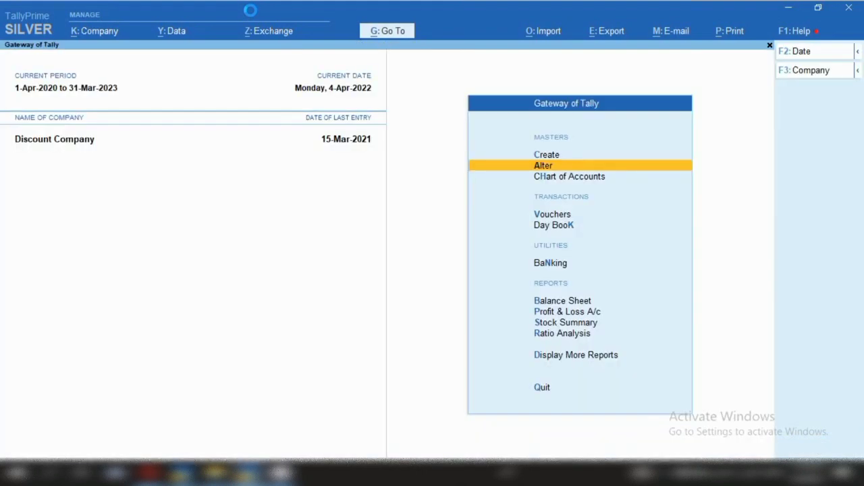
Start a new sales voucher and set its date to 4-4-2022
key("v")
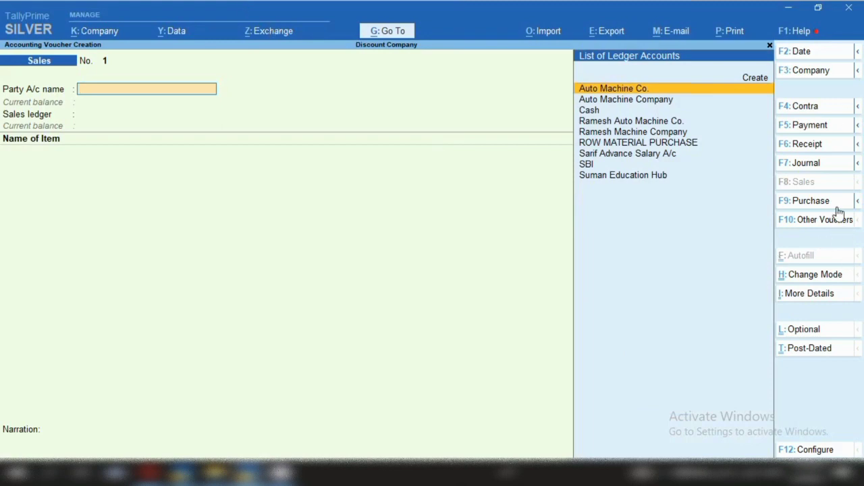
key("F2")
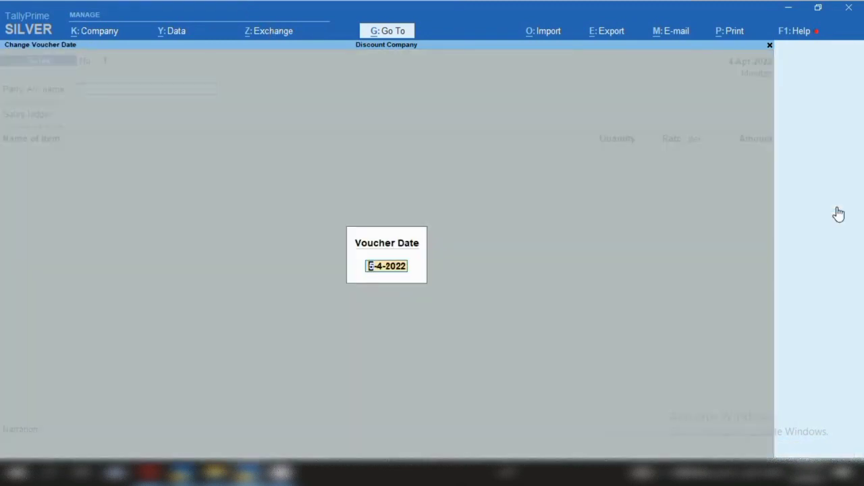
type("4.4.22")
key("Return")
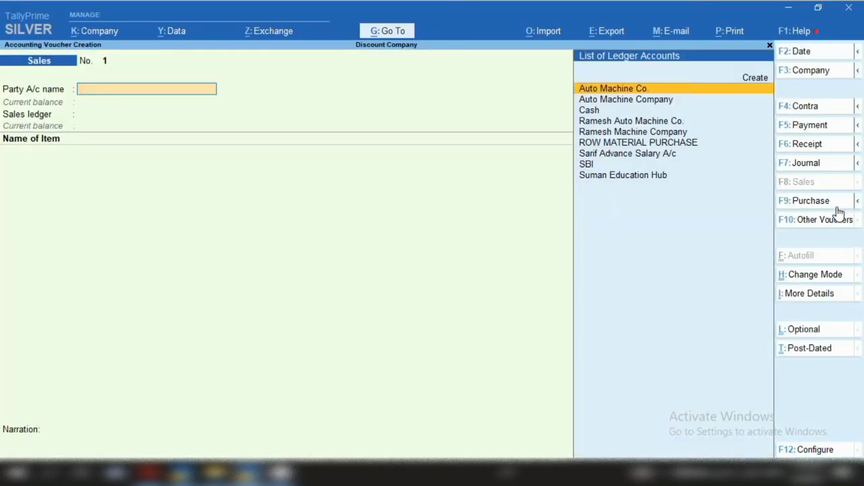
Choose Suman Education Hub as the party, leave the dispatch details blank and accept the party details with Rajasthan as place of supply
type("su")
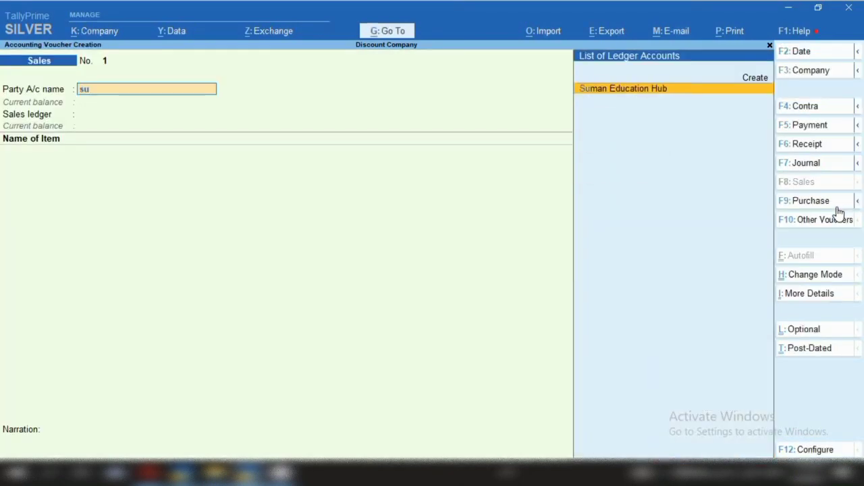
key("Return")
key("Return")
key("Return")
key("Return")
key("Return")
key("Return")
key("Return")
key("Return")
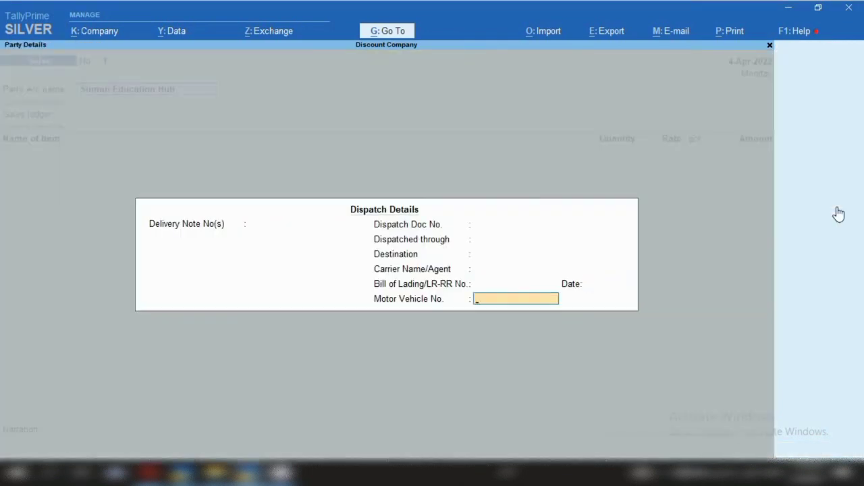
key("Return")
key("Return")
key("Return")
key("Return")
key("Return")
key("Return")
key("Return")
key("Return")
key("Return")
key("Return")
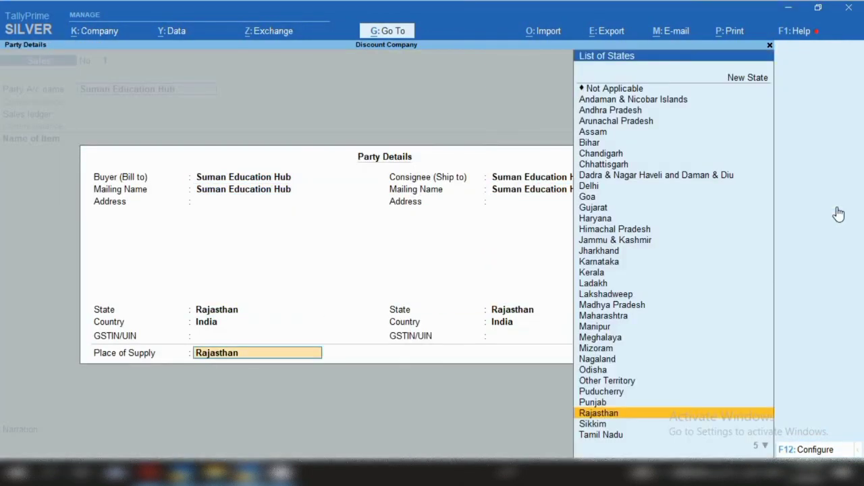
key("Return")
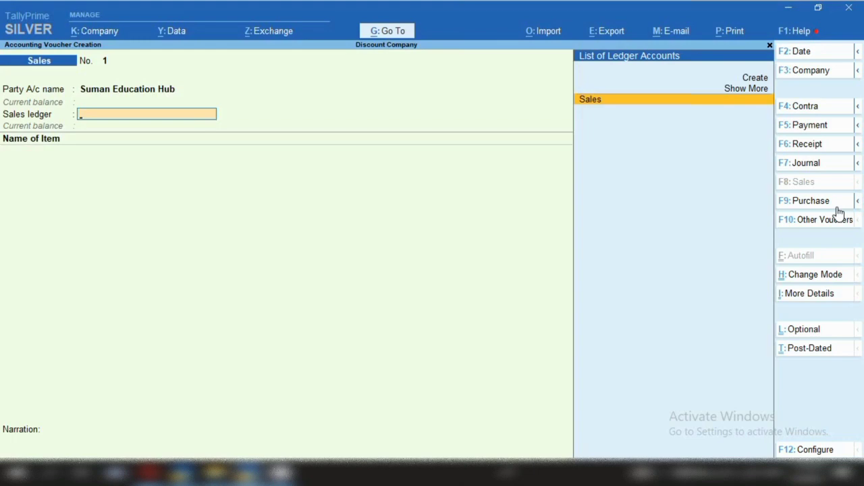
Select the Sales ledger and enter the item CABLE 16 AMP with quantity 2,000 PCS at a rate of 10
key("Return")
type("C")
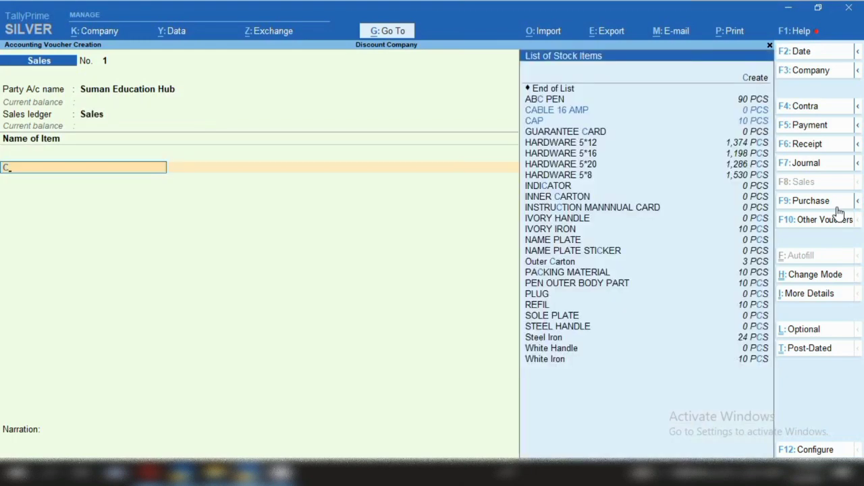
key("Return")
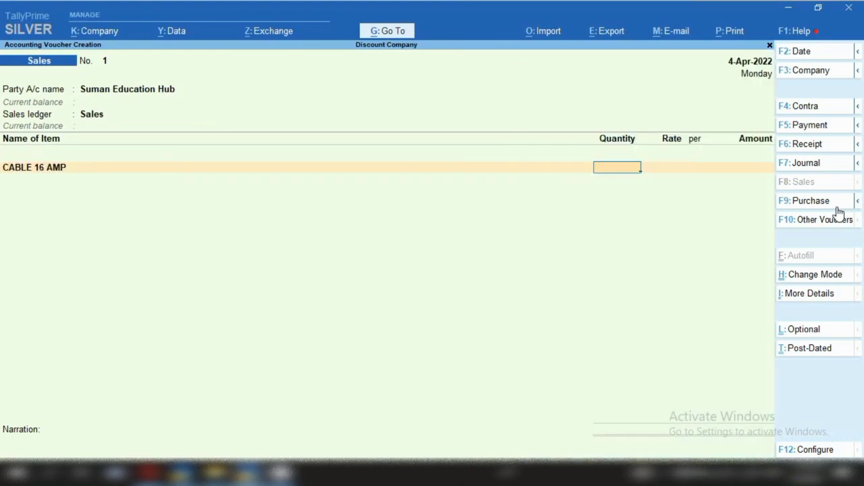
type("2000")
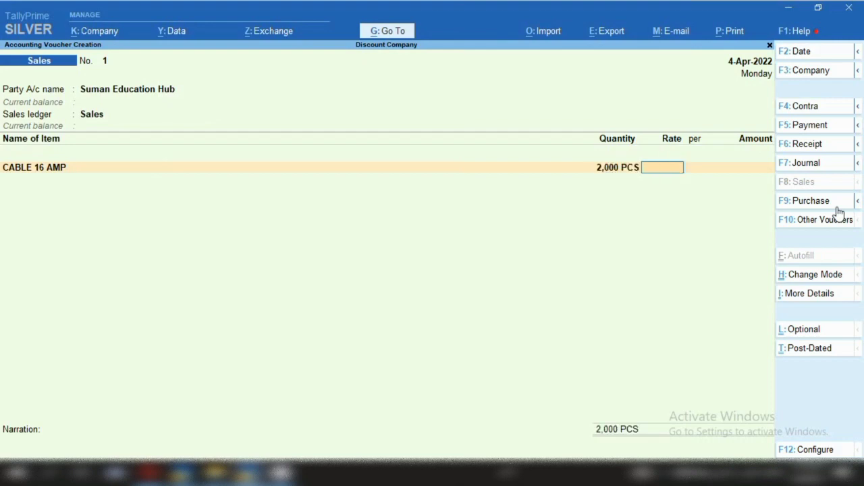
type("10")
key("Return")
key("Return")
key("Return")
key("Return")
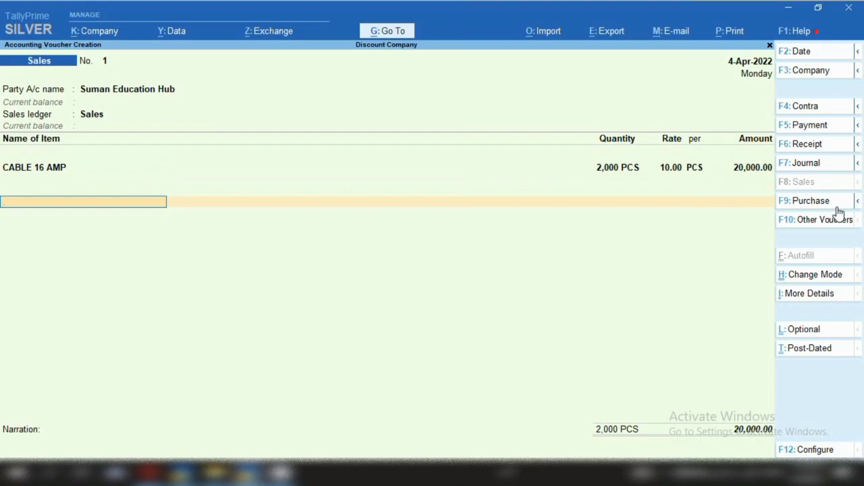
Add the Cash Discount ledger below the item with a rate of (-)1 %
type("Cas")
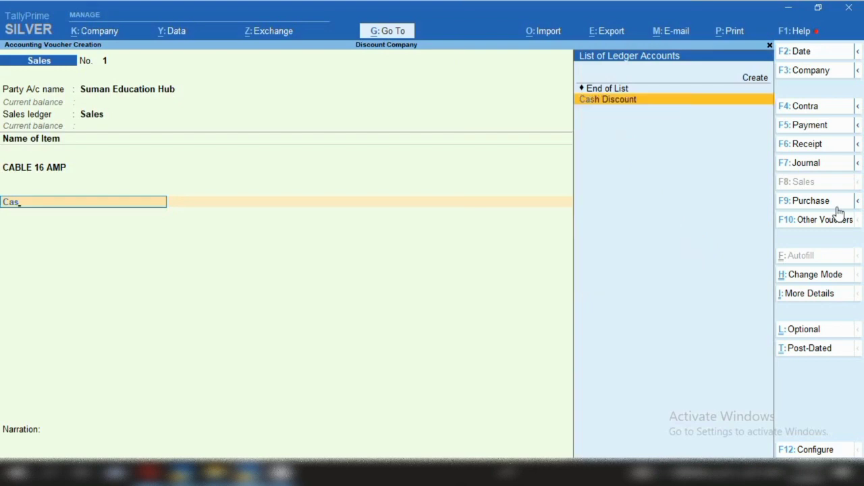
key("Return")
key("Return")
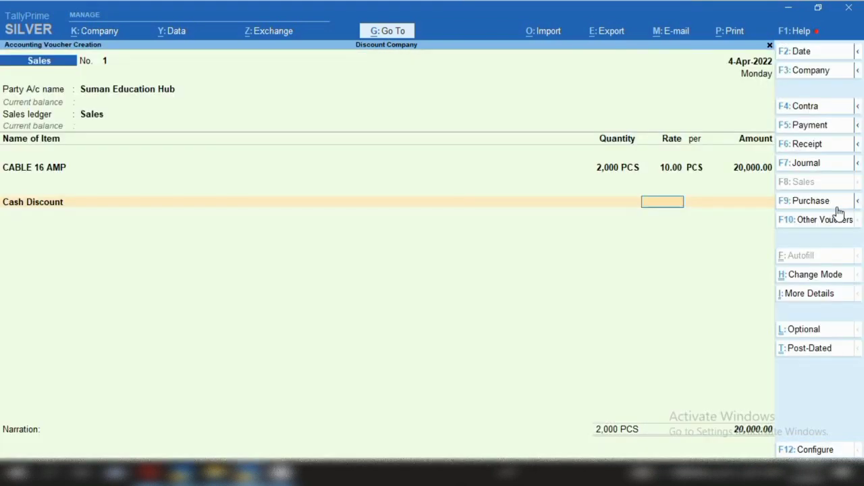
type("-)1")
key("Return")
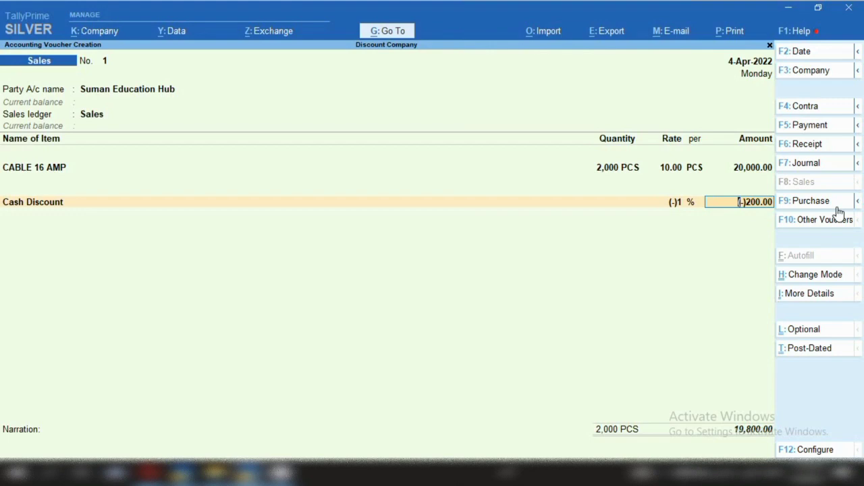
key("Return")
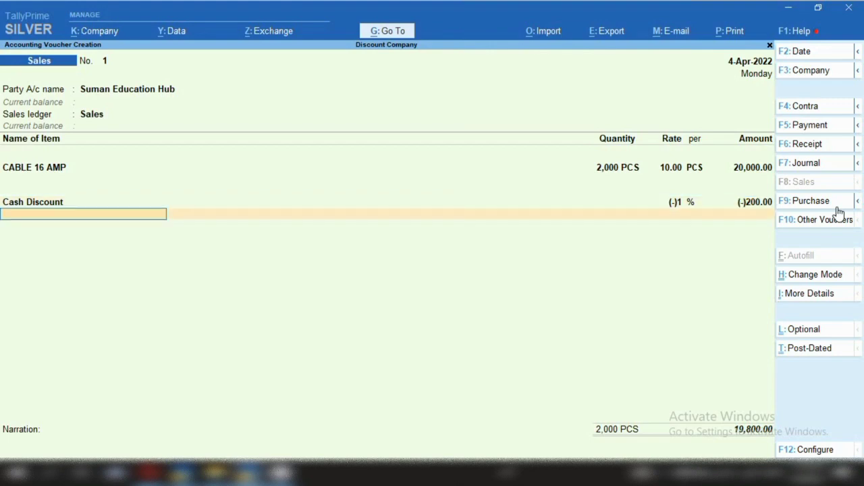
Add the Igst ledger to the sales voucher below the cash discount
type("Ig")
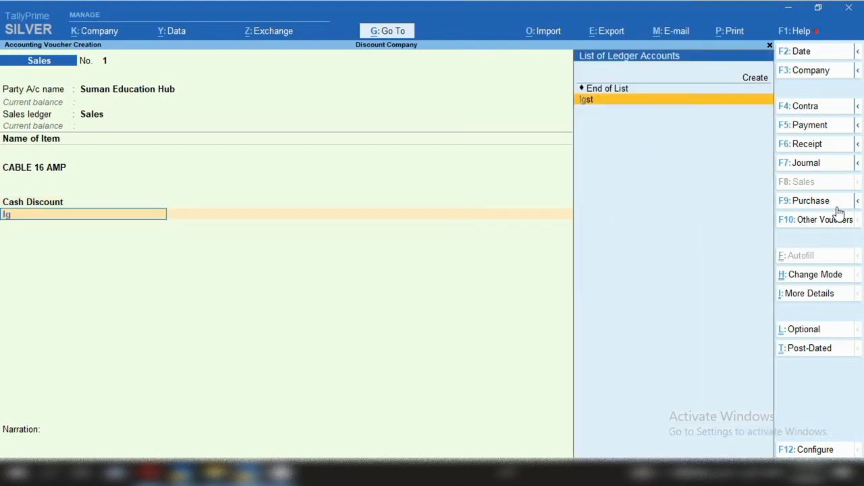
key("Return")
key("Return")
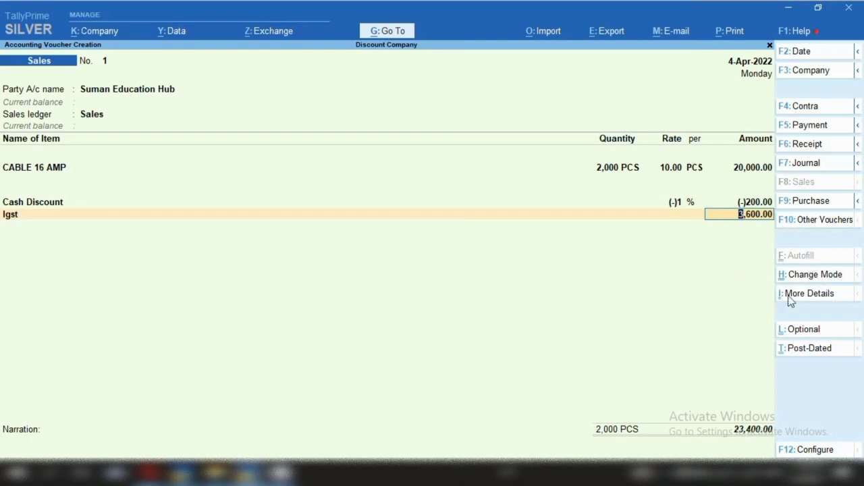
Examine the voucher's detailed GST tax analysis to check which taxable value the tax is calculated on, and return to the voucher
left_click(821, 294)
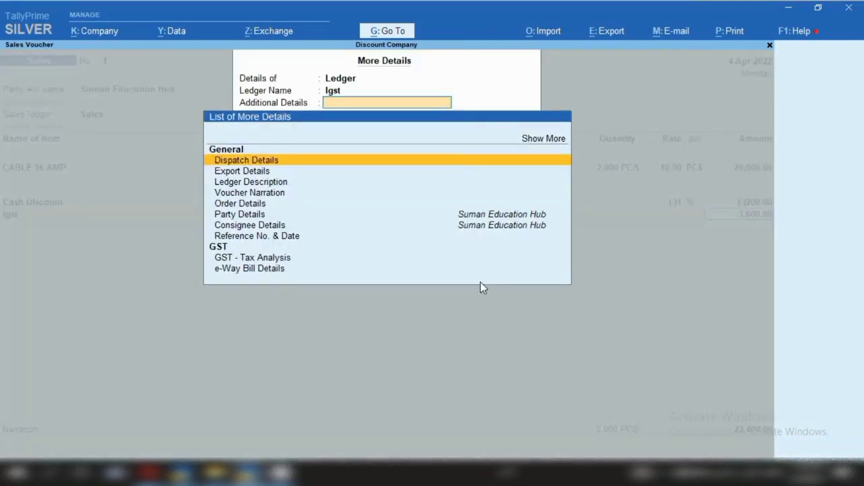
left_click(274, 261)
left_click(274, 261)
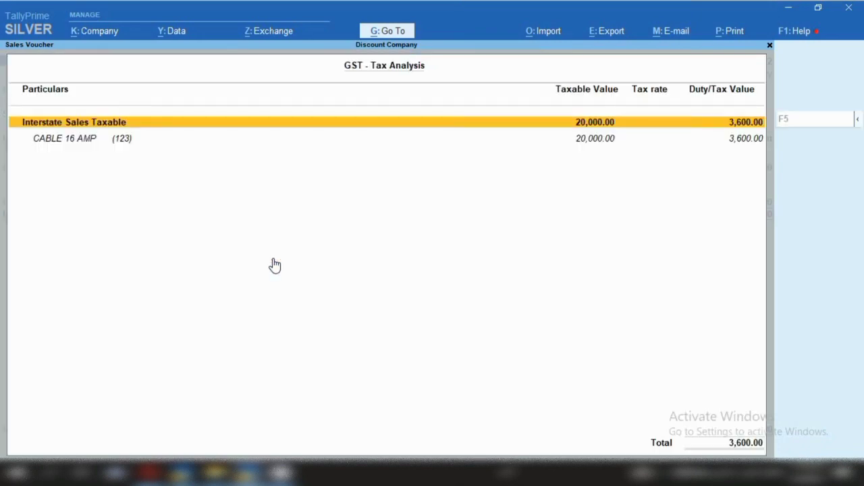
left_click(857, 120)
left_click(726, 141)
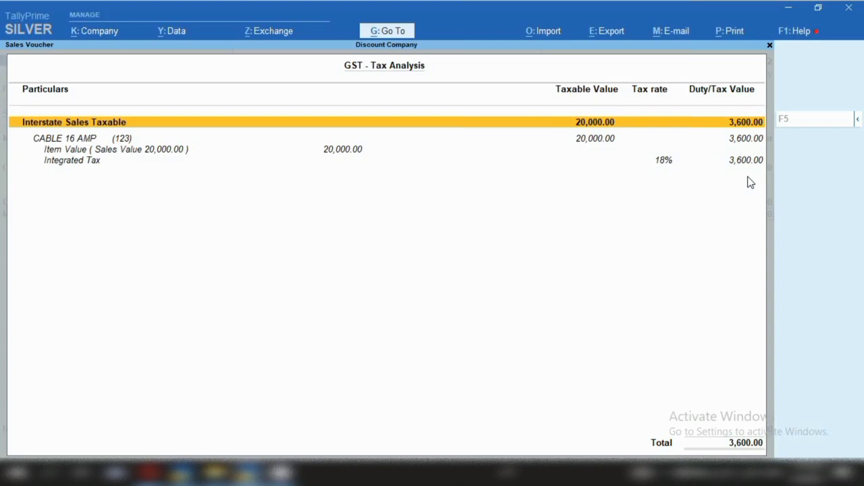
key("Escape")
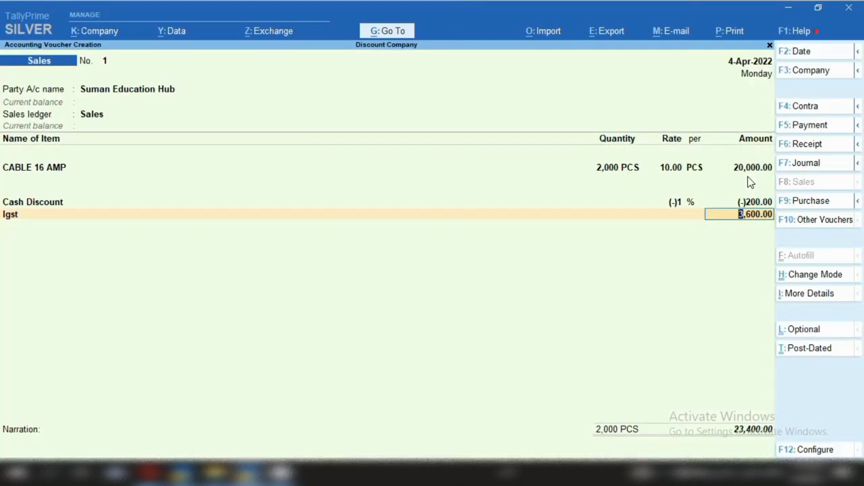
Open the Cash Discount ledger for alteration from the voucher and set its GST applicability to Not Applicable
left_click(42, 207)
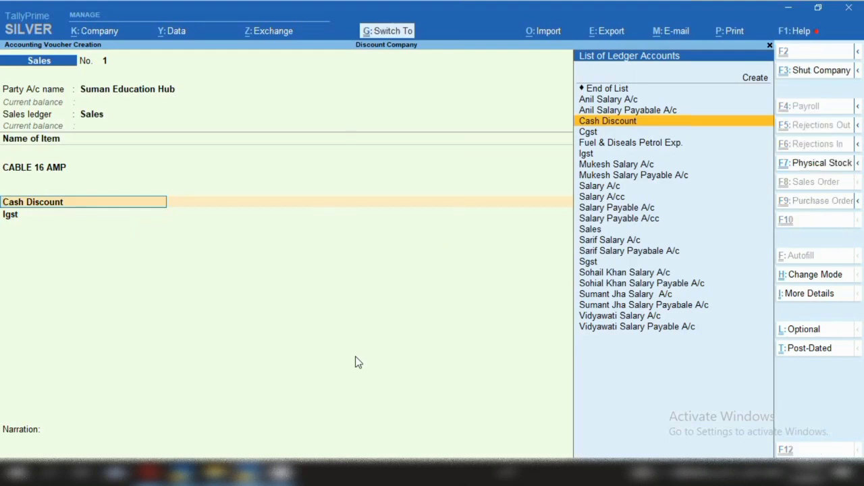
key("ctrl+Return")
key("Return")
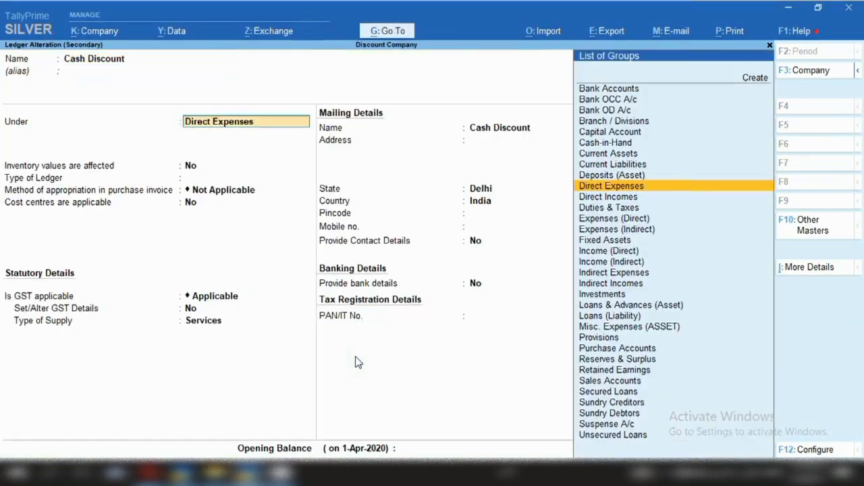
key("Return")
key("Return")
key("Return")
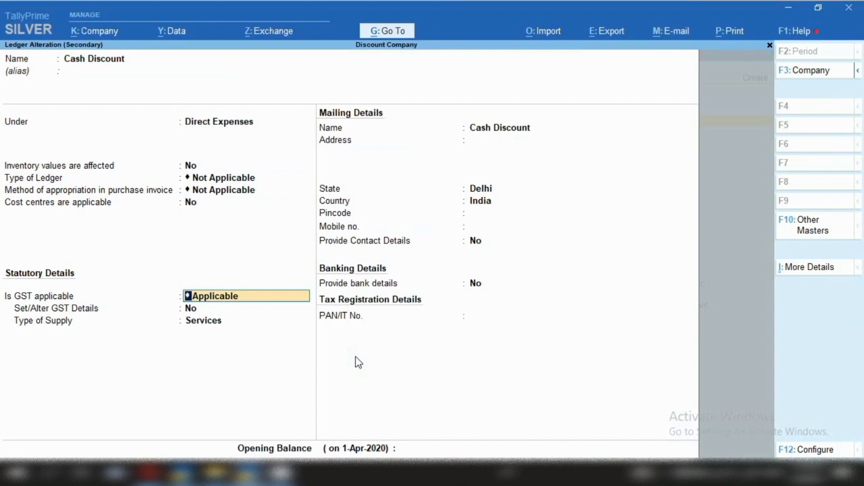
type("N")
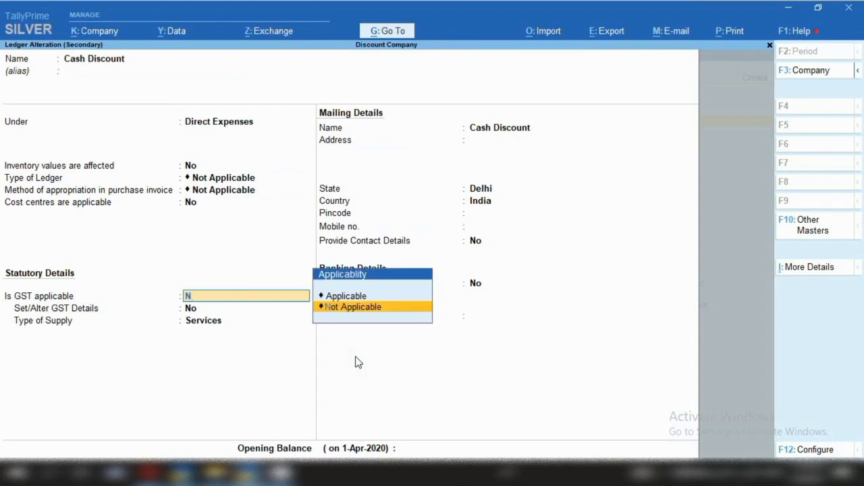
key("Return")
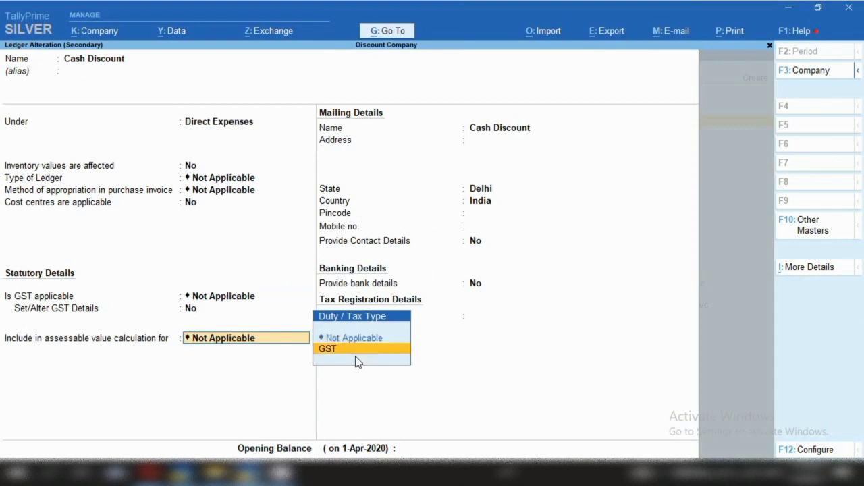
Include Cash Discount in the assessable value calculation for GST, appropriated to Goods and based on value, and save the ledger
left_click(355, 351)
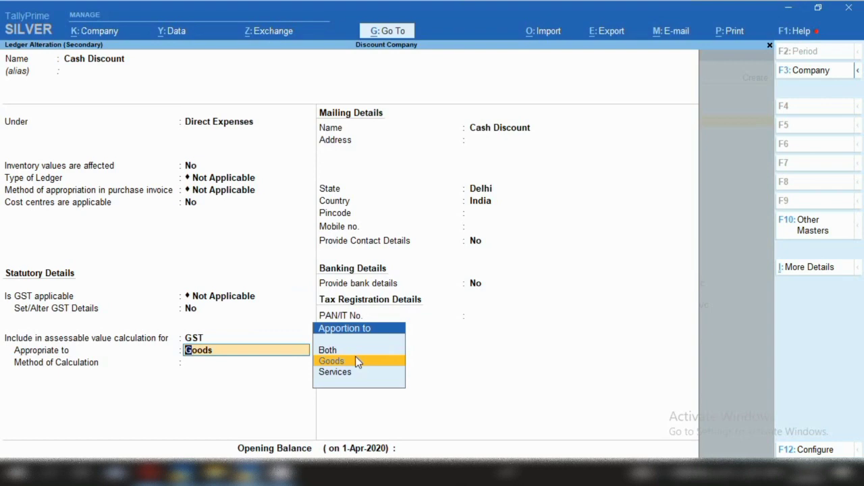
left_click(357, 361)
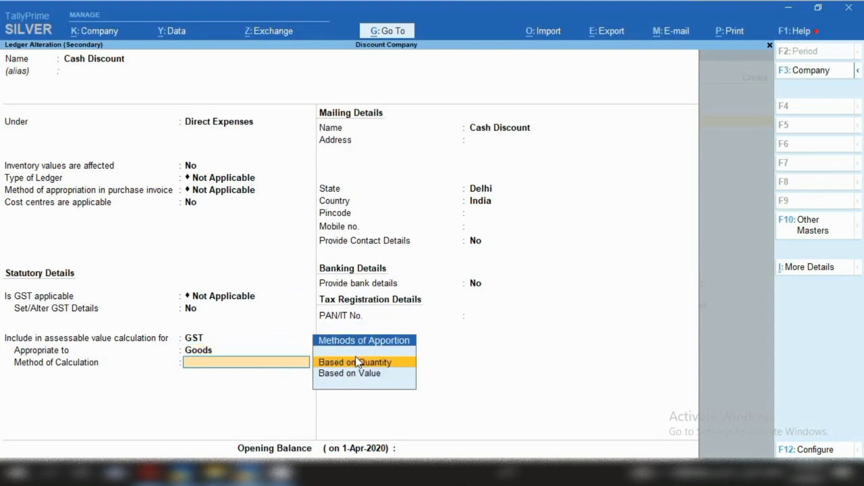
key("Down")
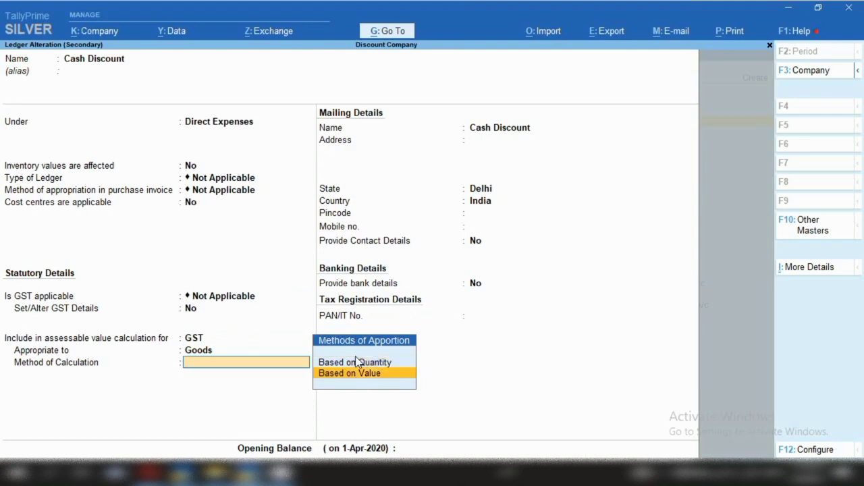
key("Return")
key("ctrl")
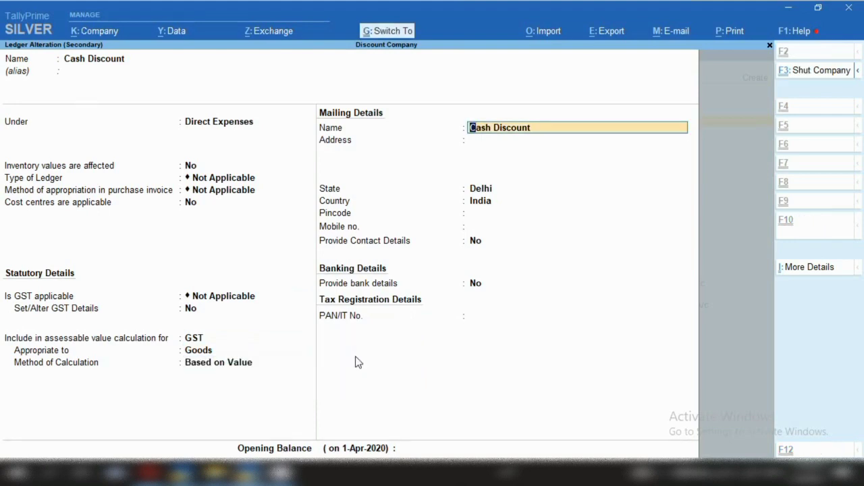
key("ctrl+a")
key("Return")
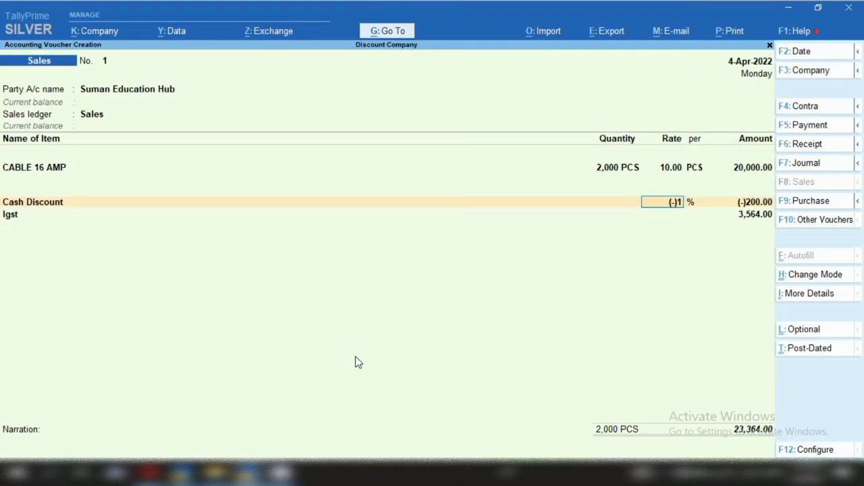
Examine the voucher's detailed GST tax analysis to check how the cash discount affects the taxable value, and return to the voucher
key("Return")
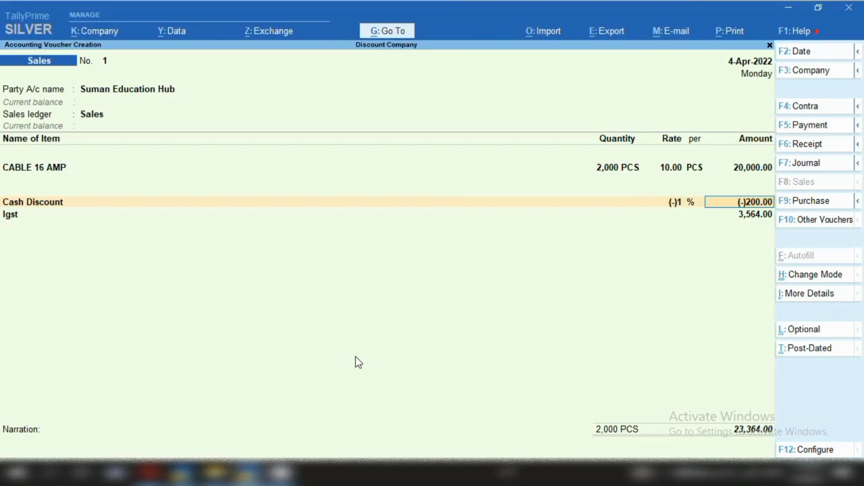
left_click(826, 299)
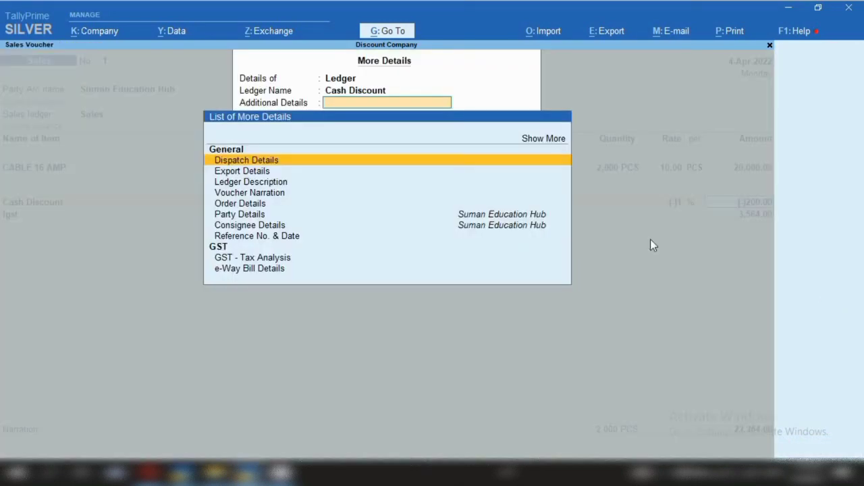
left_click(260, 259)
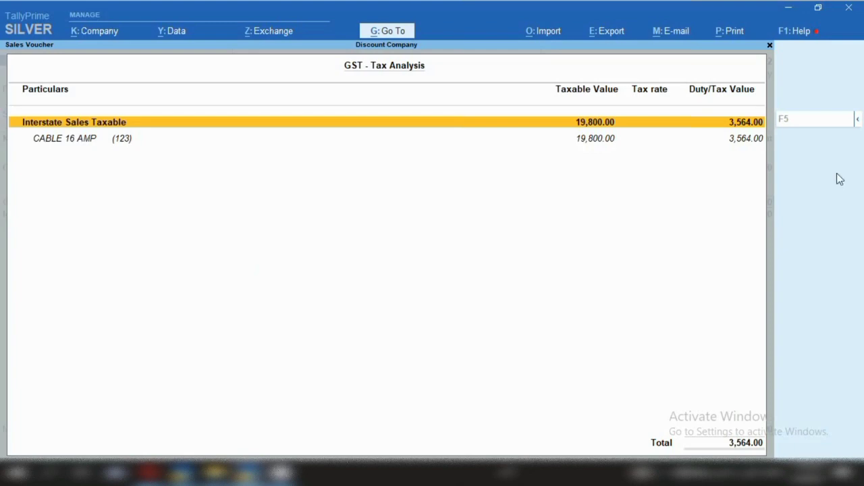
mouse_move(859, 121)
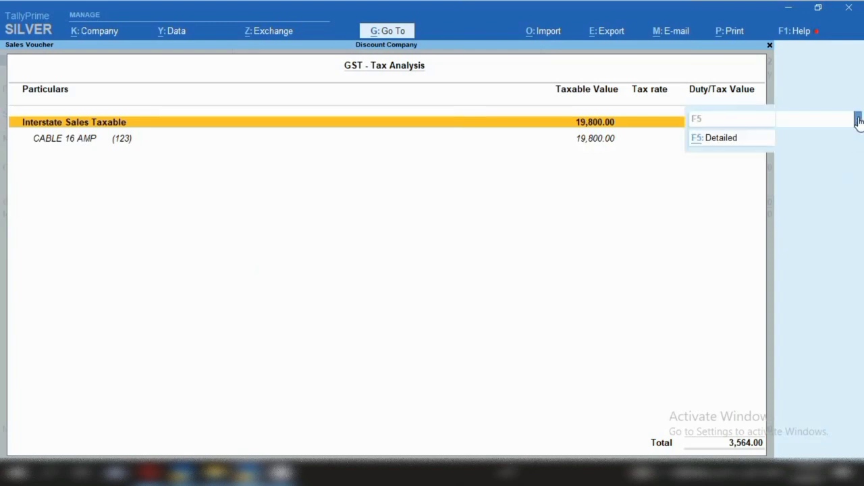
left_click(707, 142)
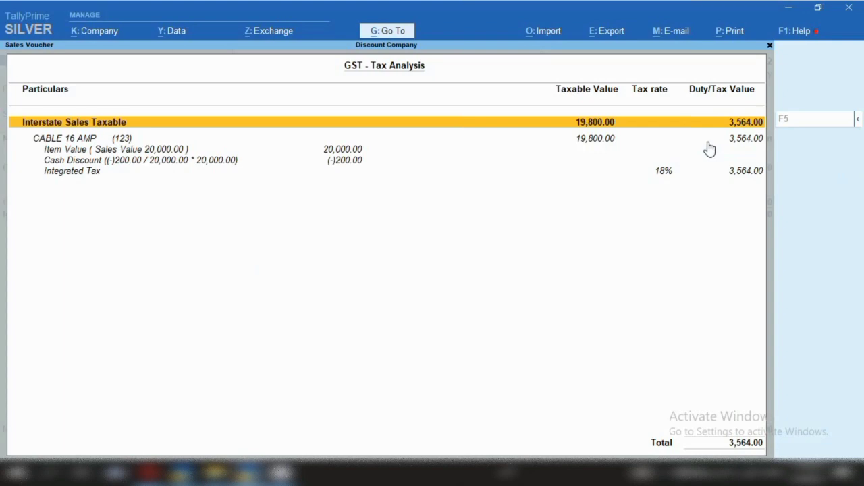
left_click(80, 143)
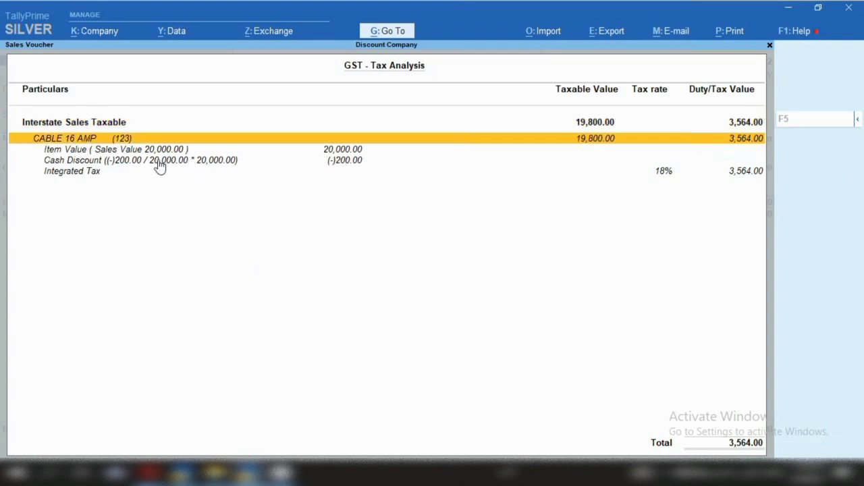
left_click(349, 153)
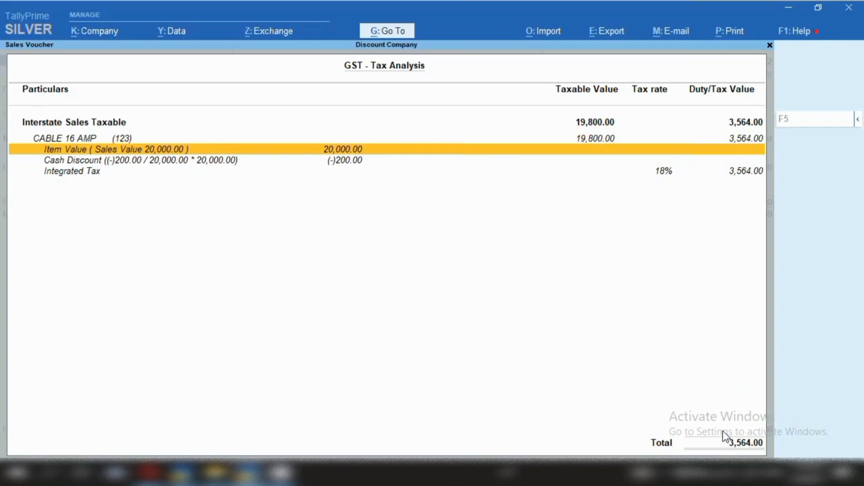
key("Escape")
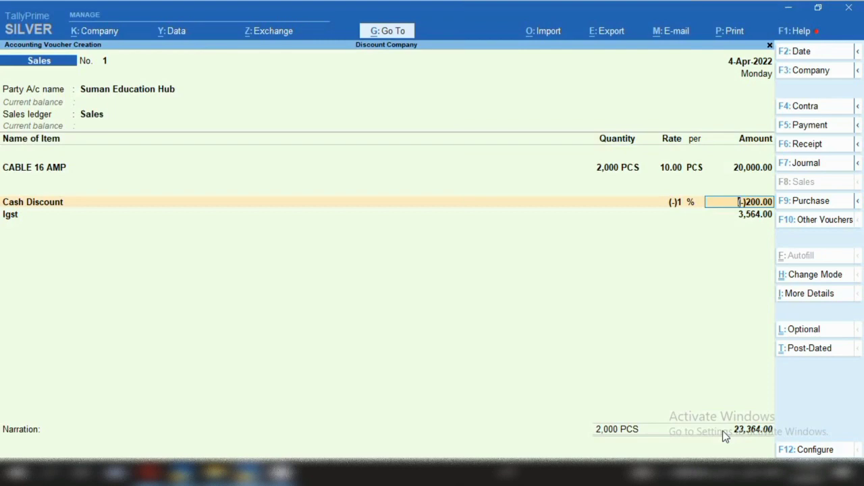
Preview the current voucher's tax invoice enlarged and examine its cash discount, Igst, total and taxable value
key("ctrl")
left_click(737, 34)
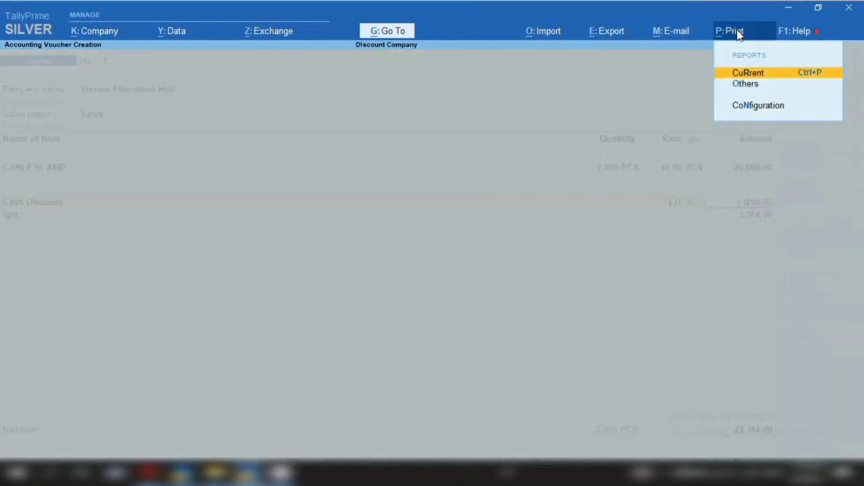
left_click(750, 74)
left_click(375, 312)
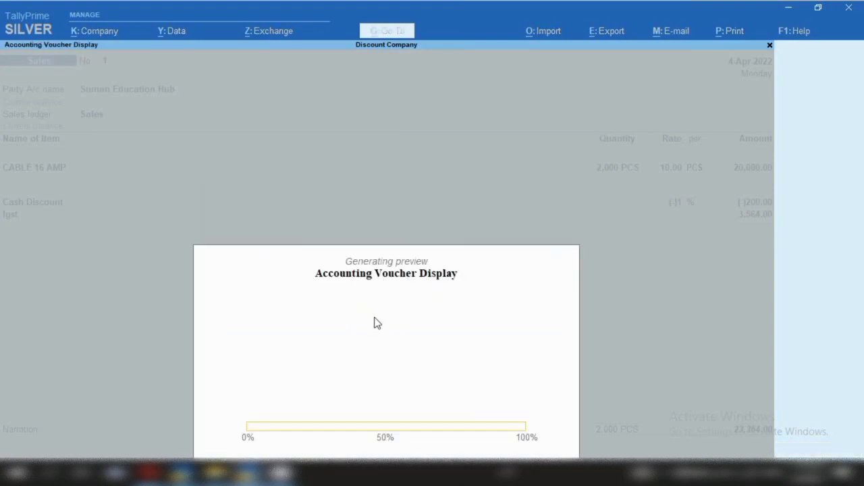
left_click(368, 323)
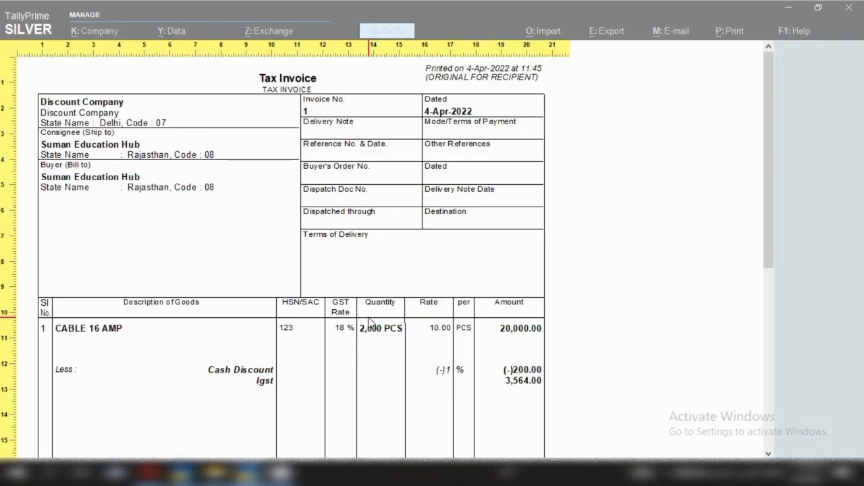
scroll(381, 351, "down", 2)
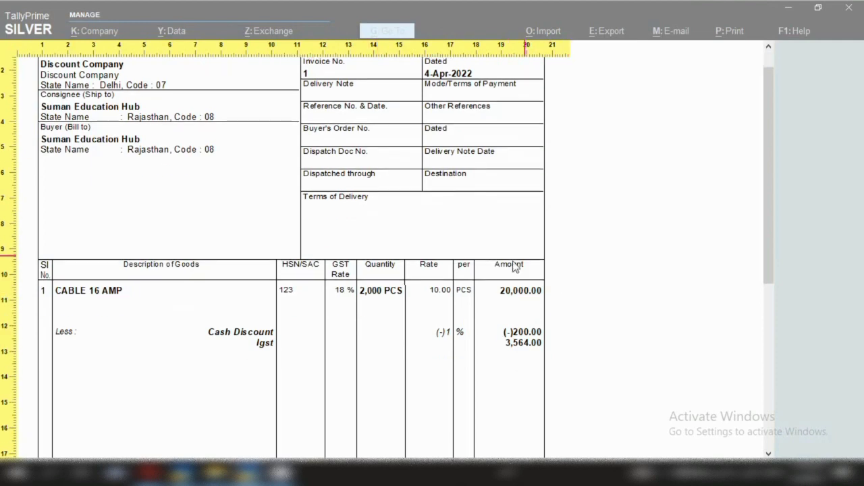
scroll(181, 401, "down", 1)
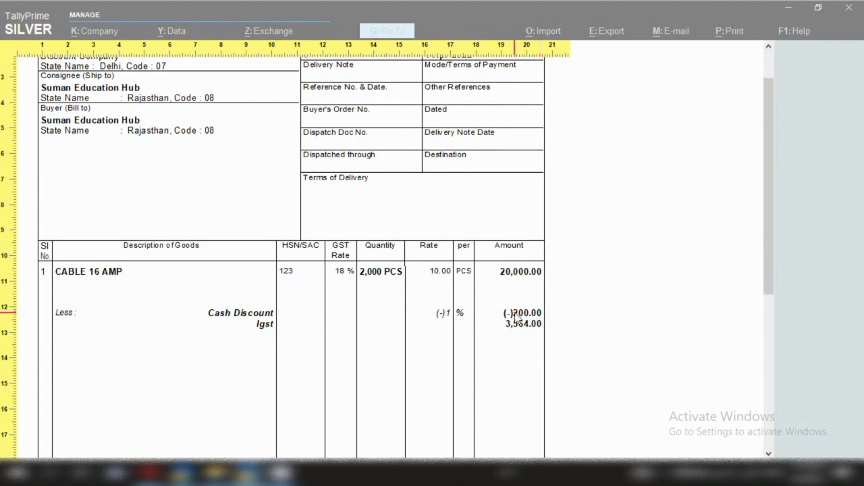
scroll(518, 334, "down", 3)
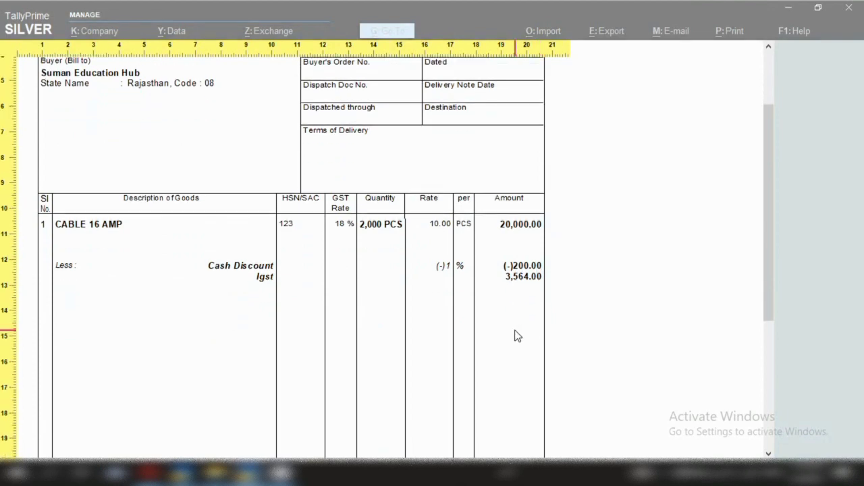
scroll(518, 335, "down", 5)
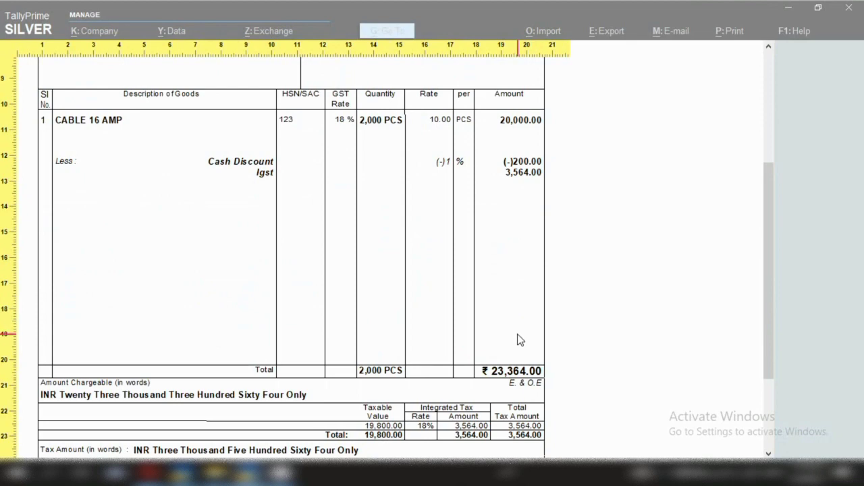
left_click(512, 311)
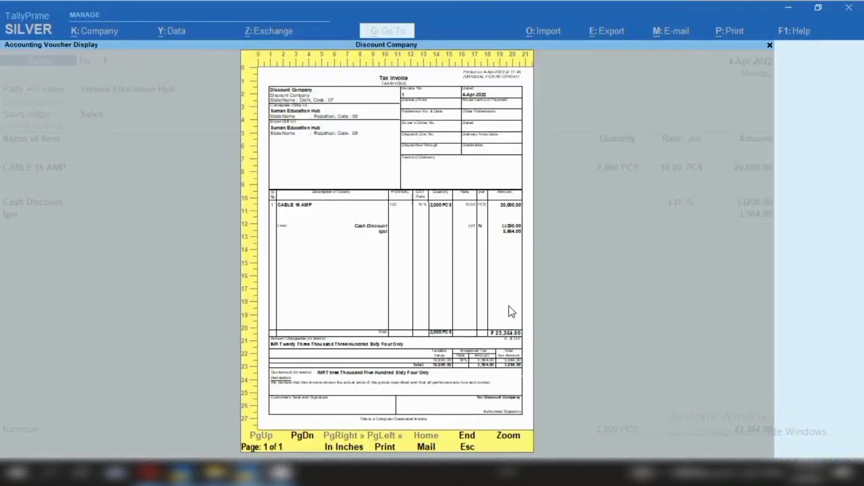
Close the invoice preview and save the sales voucher for Suman Education Hub
key("Escape")
key("Escape")
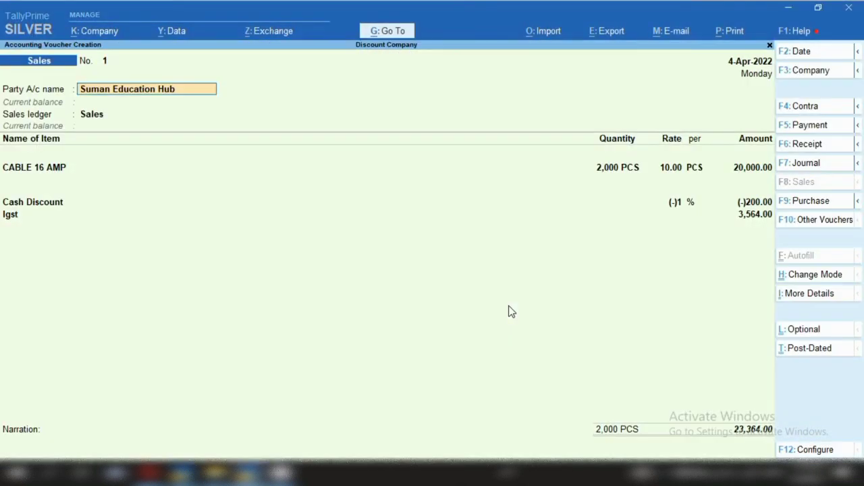
key("ctrl")
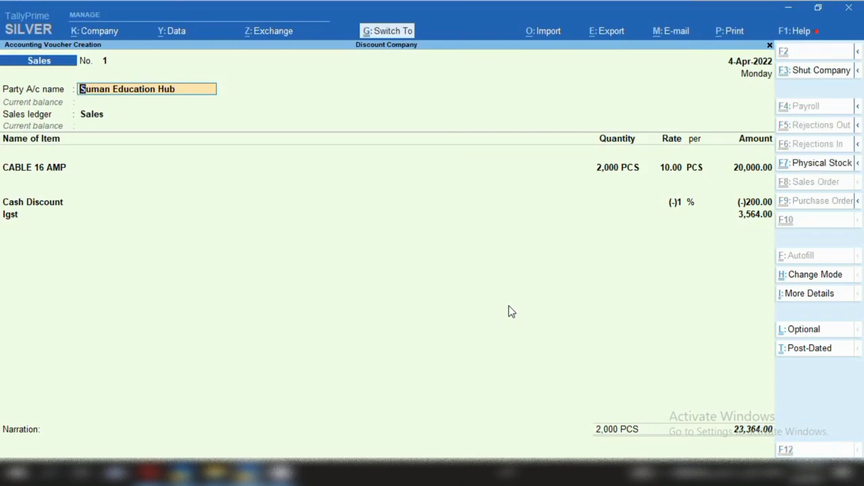
key("ctrl+a")
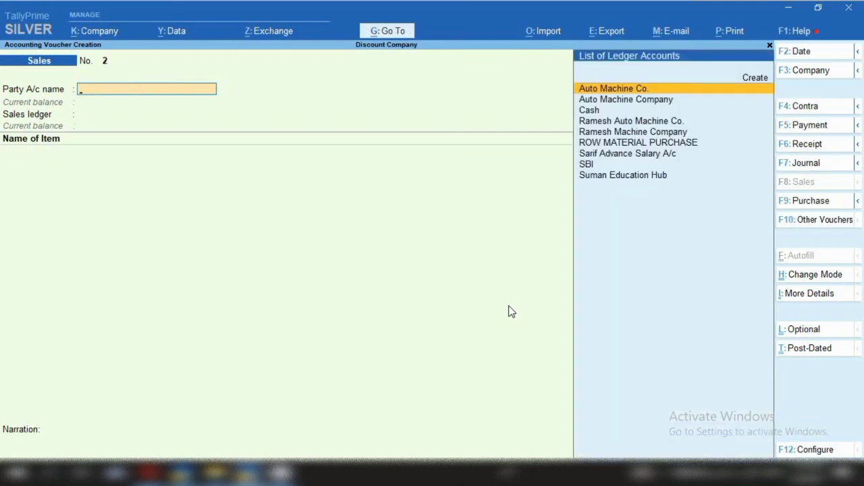
Open the Ledger Vouchers report for the Cash Discount ledger
left_click(389, 32)
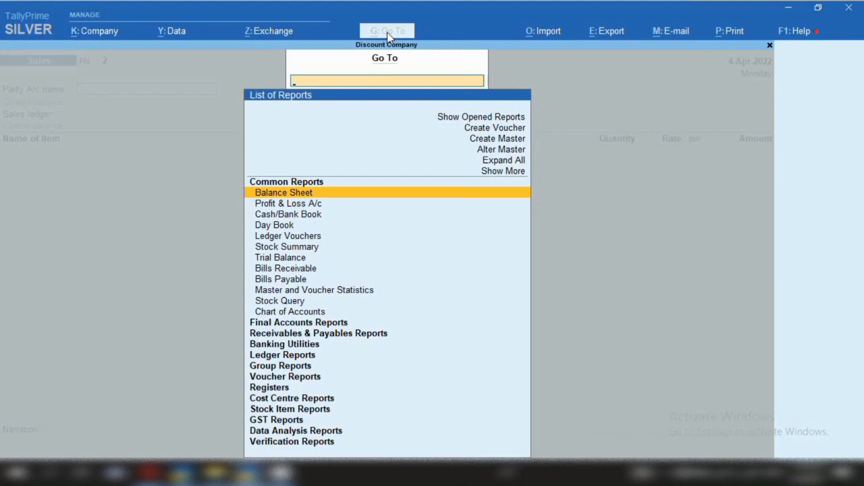
key("Down")
key("Down")
key("Down")
key("Down")
key("Down")
key("Down")
key("Down")
key("Down")
key("Down")
key("Down")
key("Down")
key("Down")
key("Down")
key("Down")
key("Down")
key("Return")
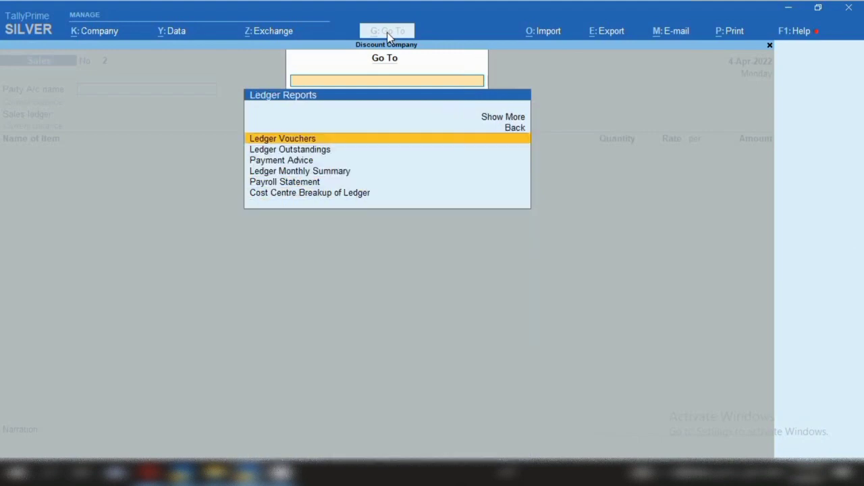
key("Return")
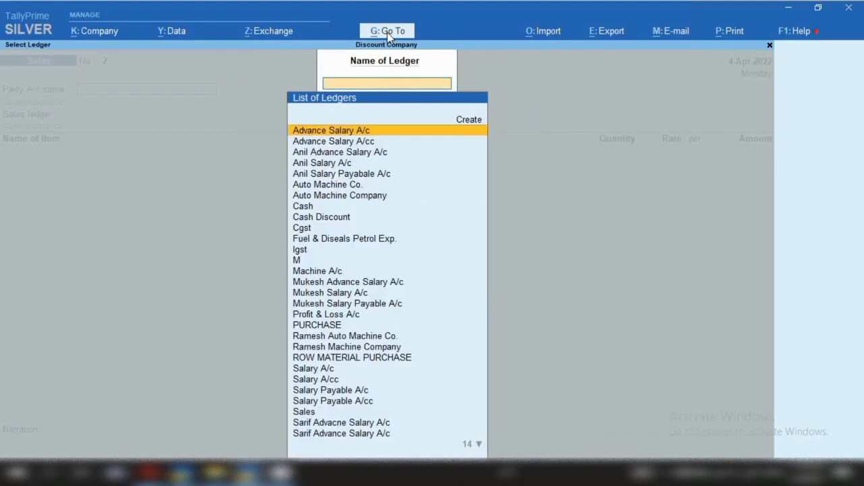
type("Cas")
key("Down")
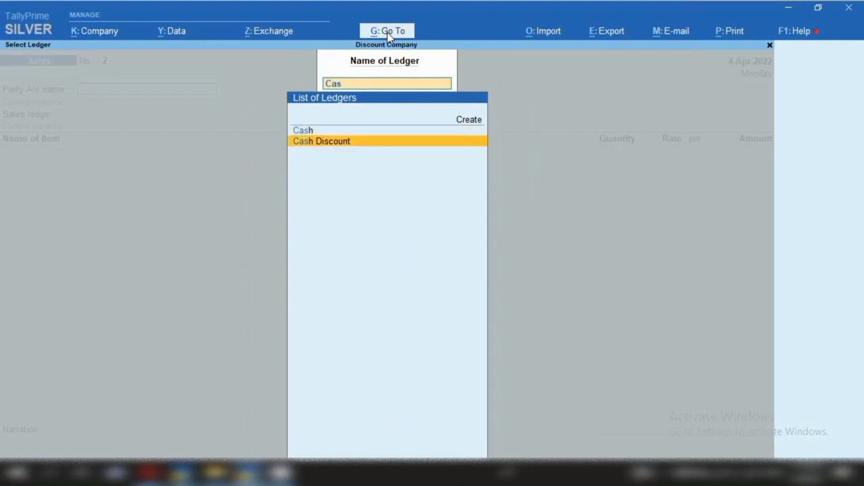
key("Return")
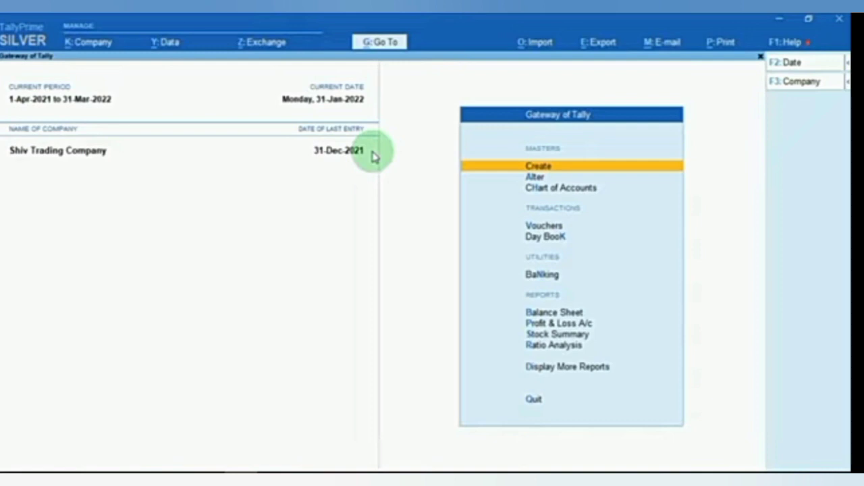
left_click(540, 166)
key("Down")
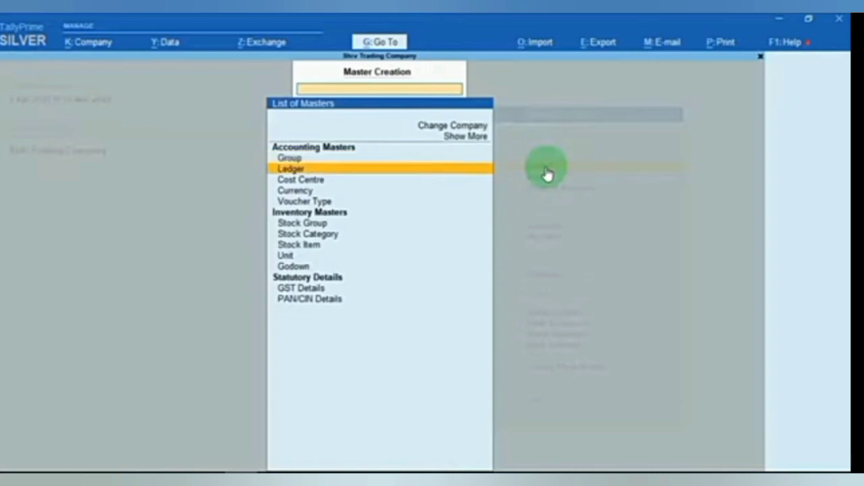
key("Return")
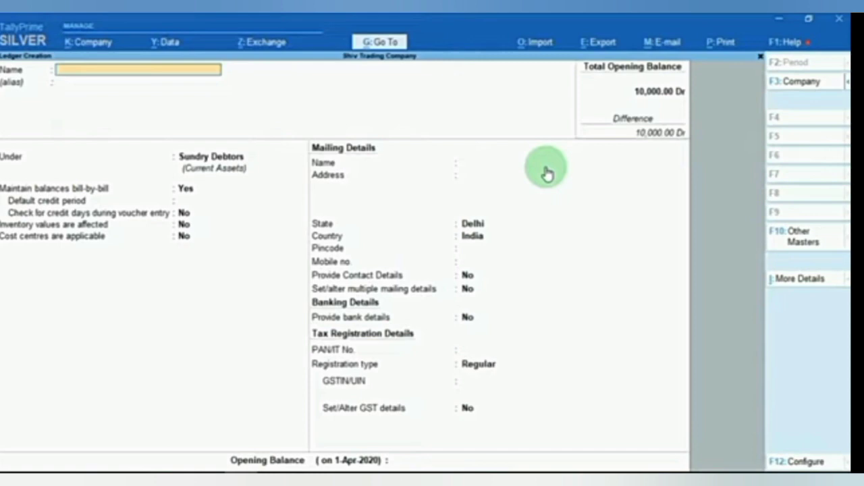
key("Escape")
key("Escape")
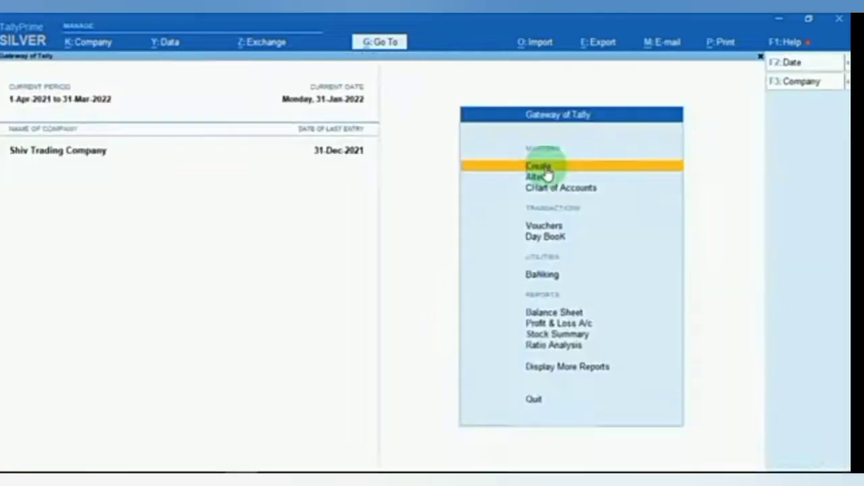
Open the Avco Industries ledger of Shiv Trading Company for alteration
key("Down")
key("Return")
key("Down")
key("Return")
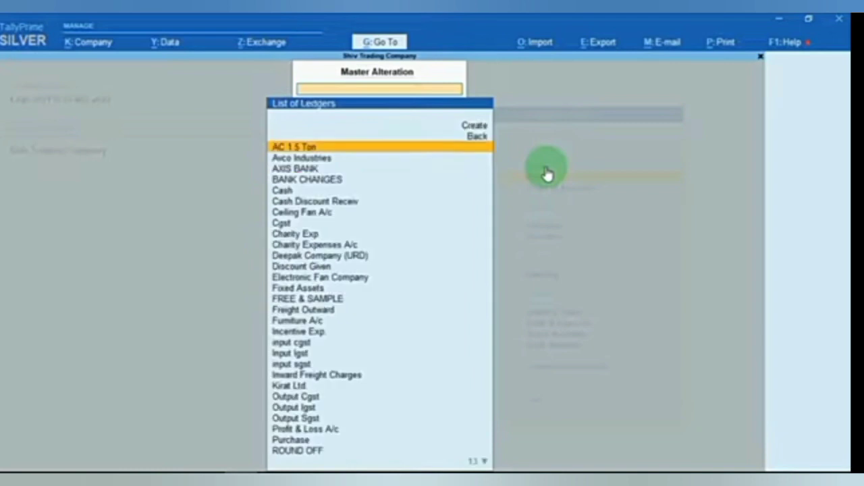
key("Down")
key("Return")
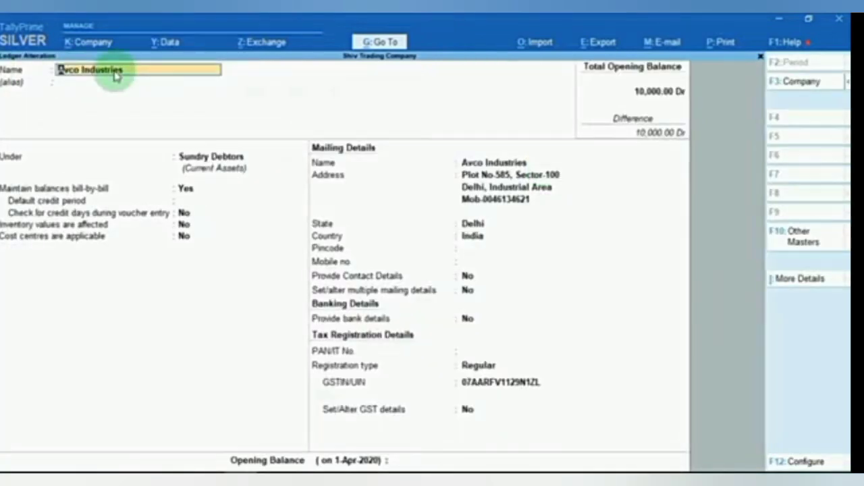
left_click(93, 74)
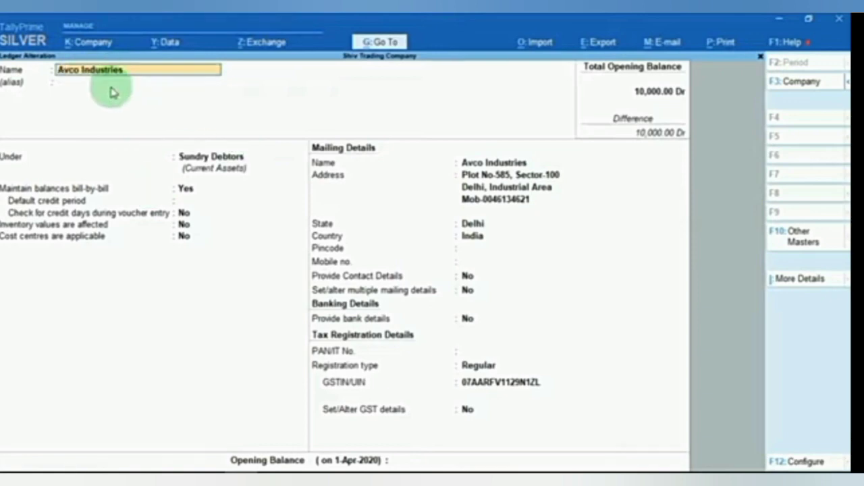
left_click(187, 170)
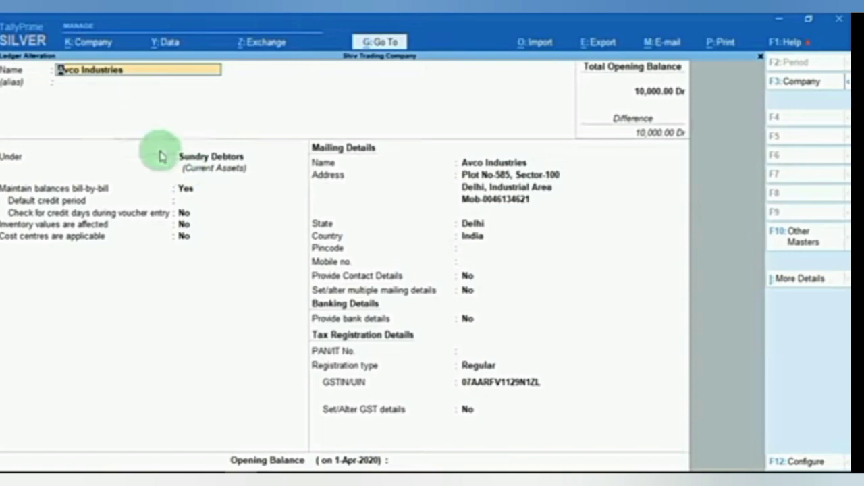
Enable Provide Credit Limits in the ledger configuration and accept the settings
left_click(807, 462)
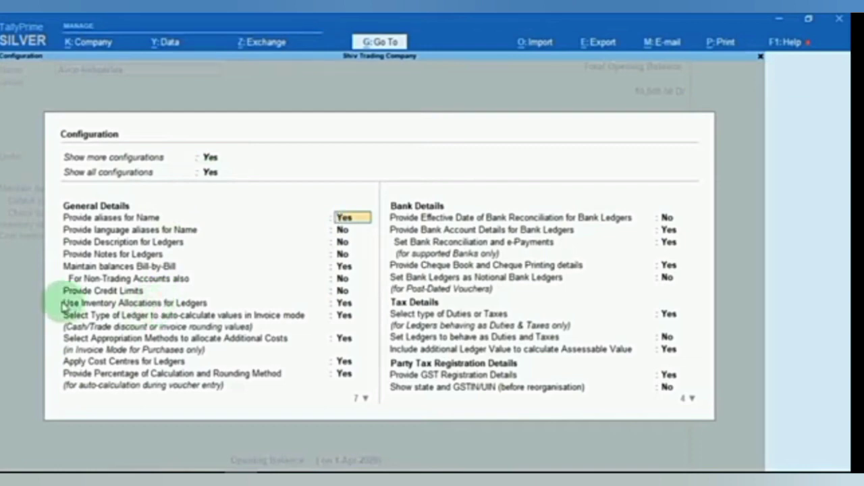
left_click(120, 295)
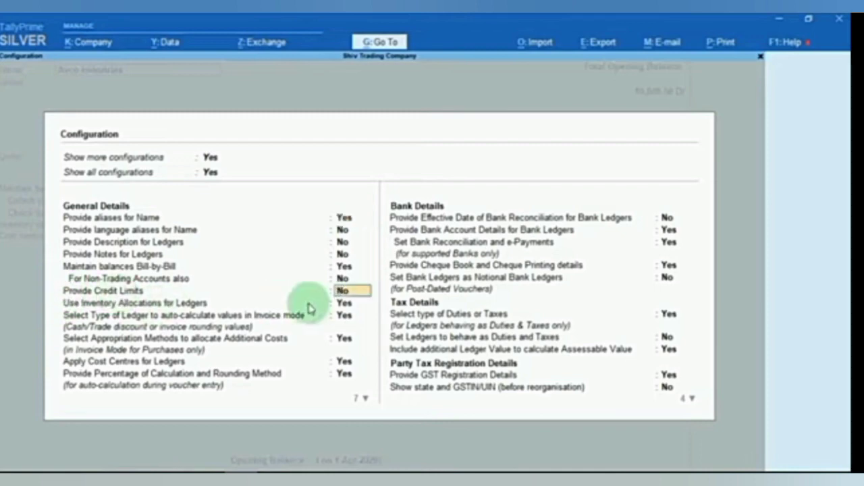
type("Y")
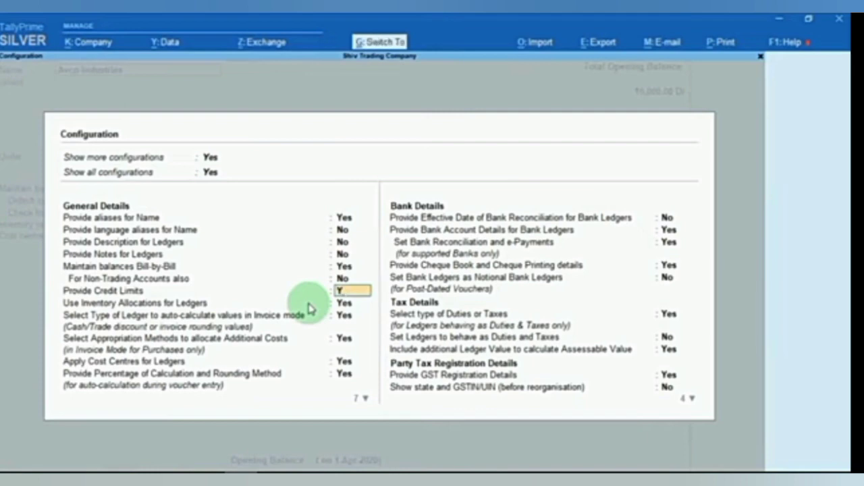
key("ctrl+a")
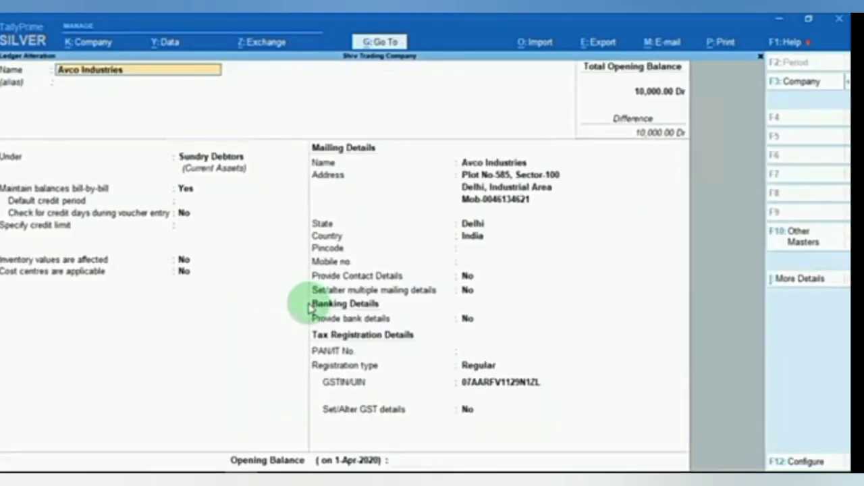
Specify a credit limit of 1,00,000 for Avco Industries and save the ledger
left_click(20, 229)
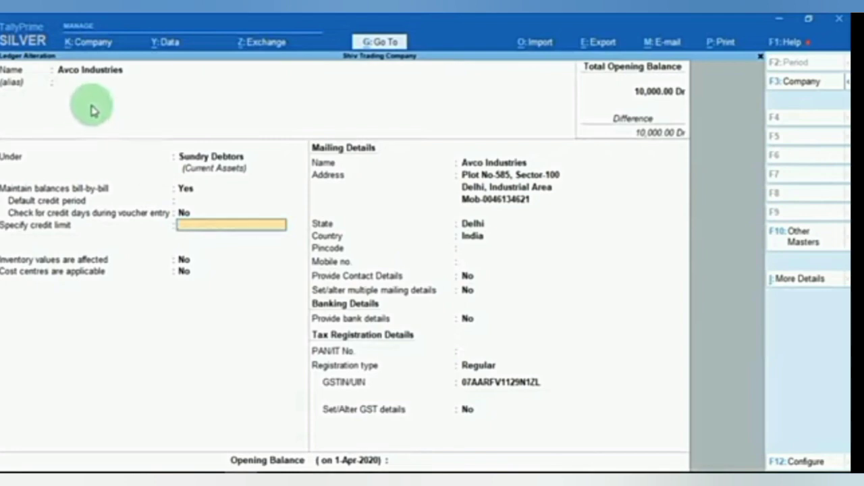
type("100000")
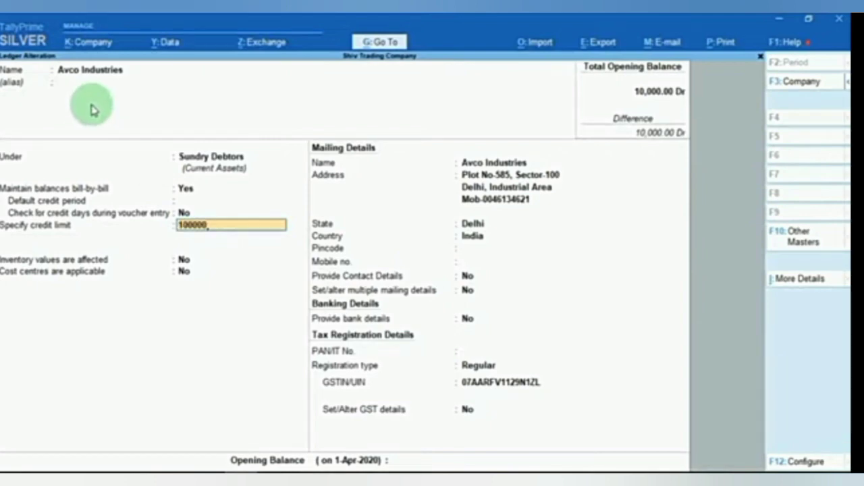
key("Return")
key("ctrl")
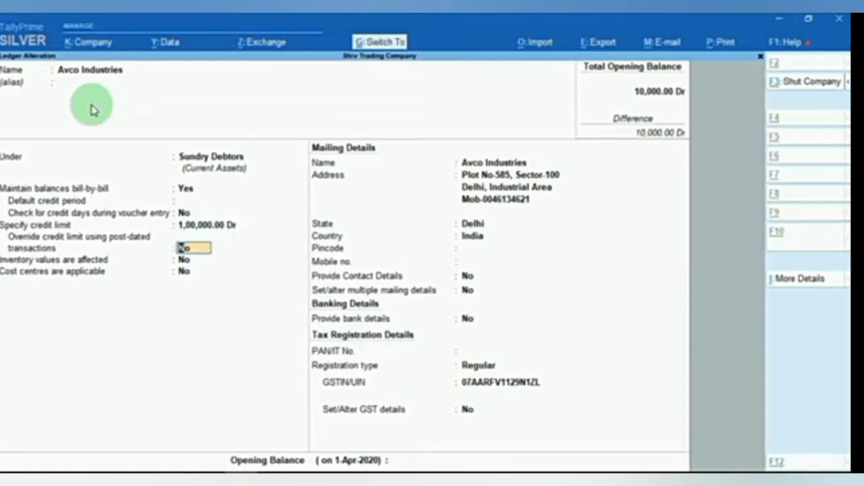
key("ctrl+a")
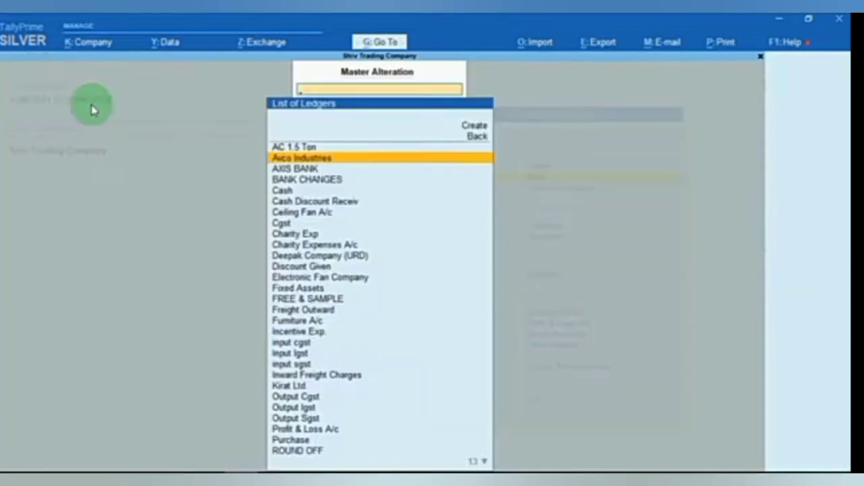
Open the Suman Trading Company ledger for alteration, check its credit limit, and leave without saving
type("su")
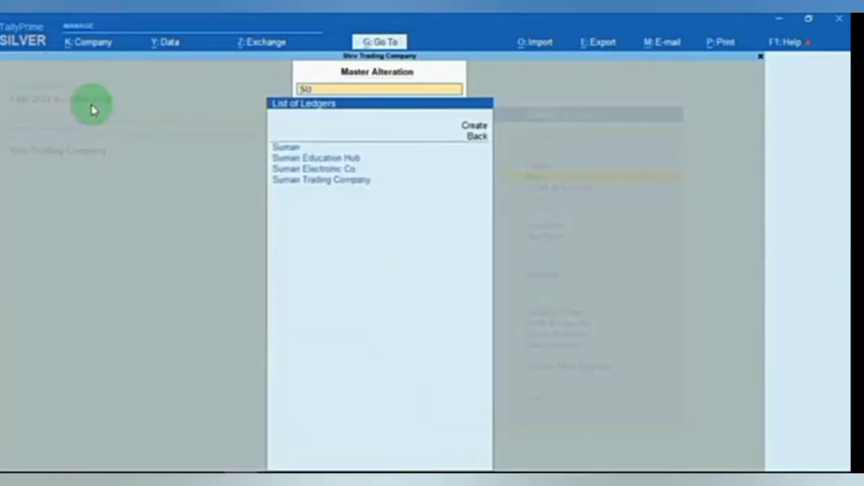
key("Down")
key("Down")
key("Down")
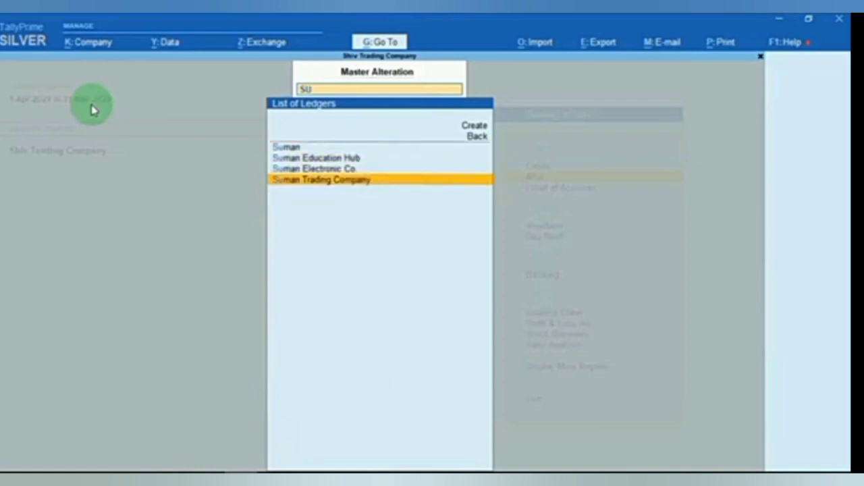
key("Return")
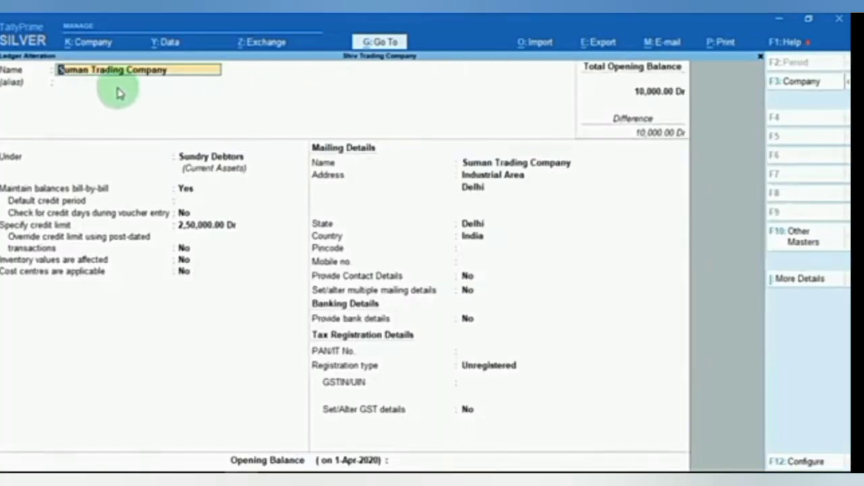
left_click(33, 231)
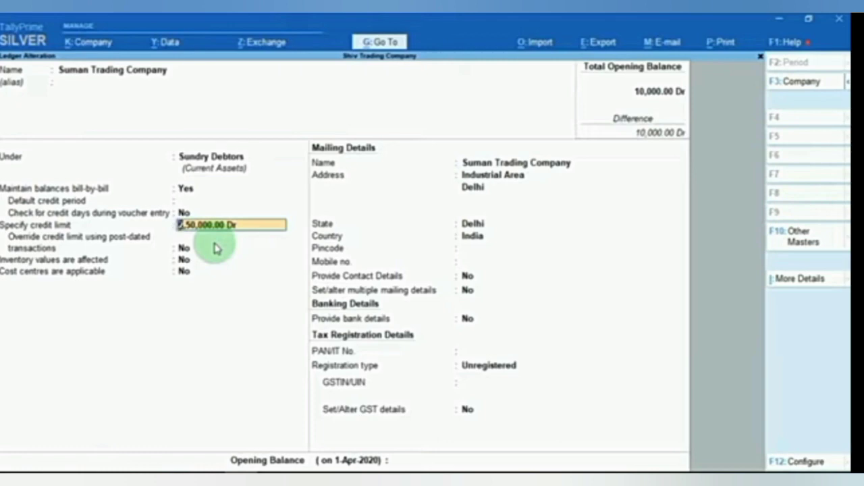
key("BackSpace")
key("Escape")
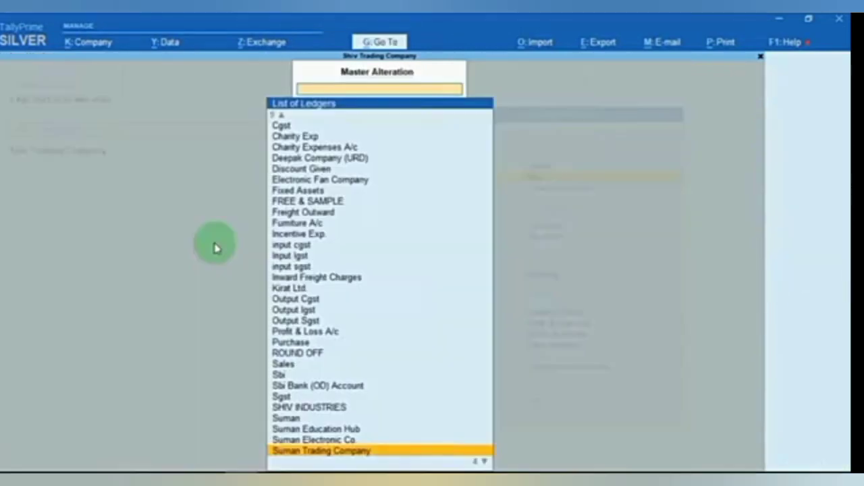
Open the Kirat Ltd. ledger for alteration, check its credit limit, and quit without saving
type("yki")
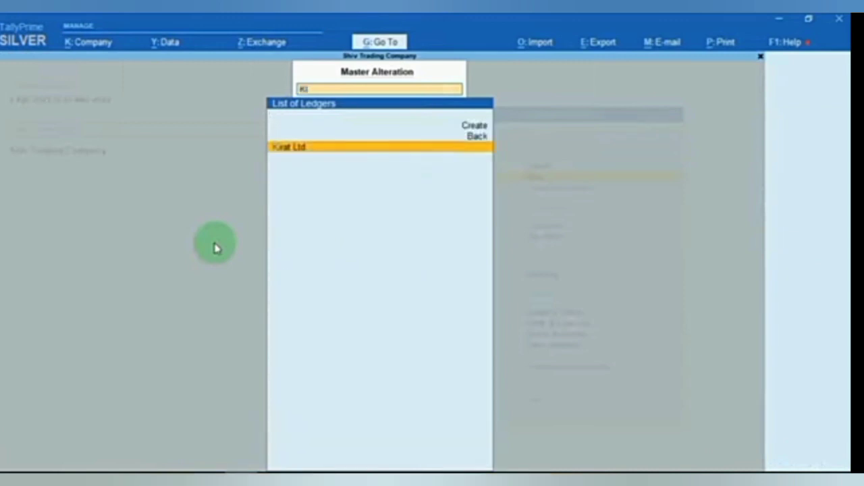
key("Return")
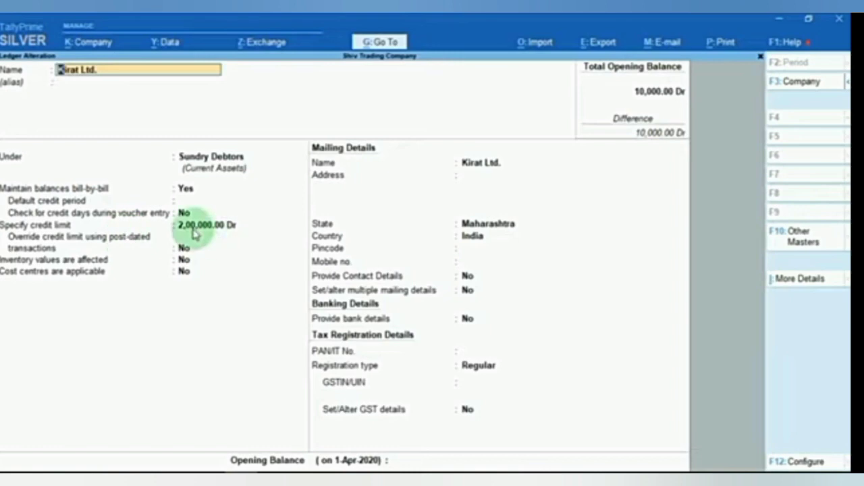
left_click(233, 225)
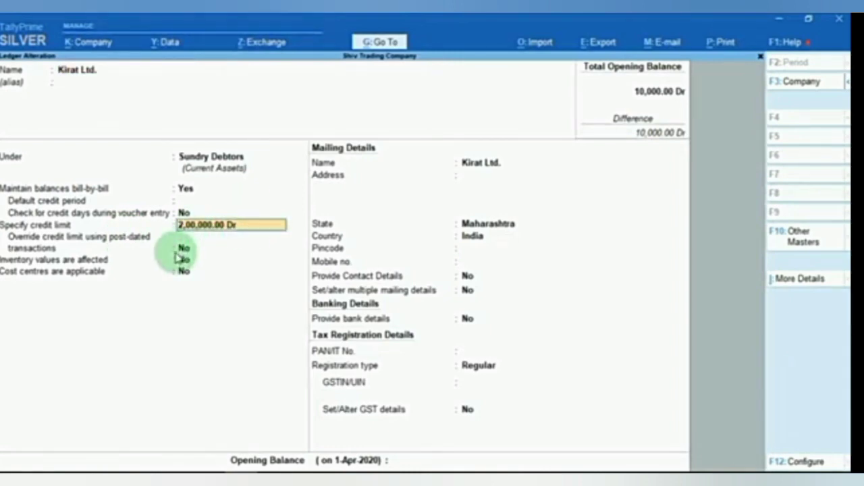
key("Escape")
key("Escape")
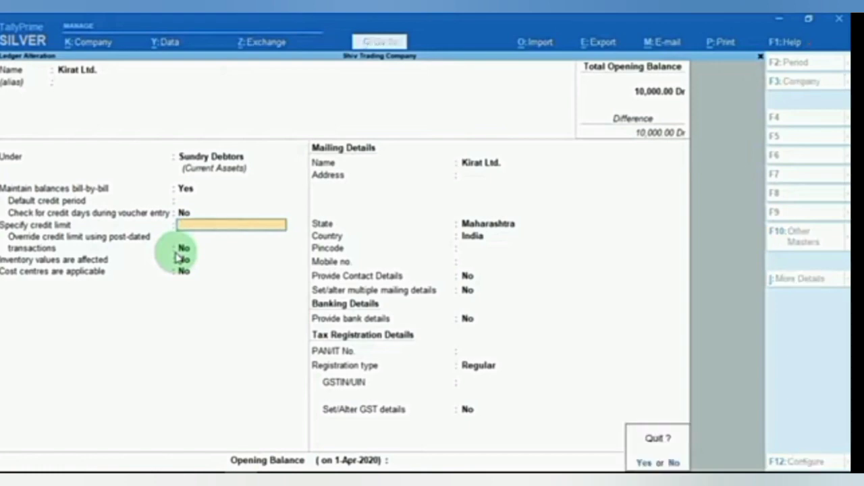
key("y")
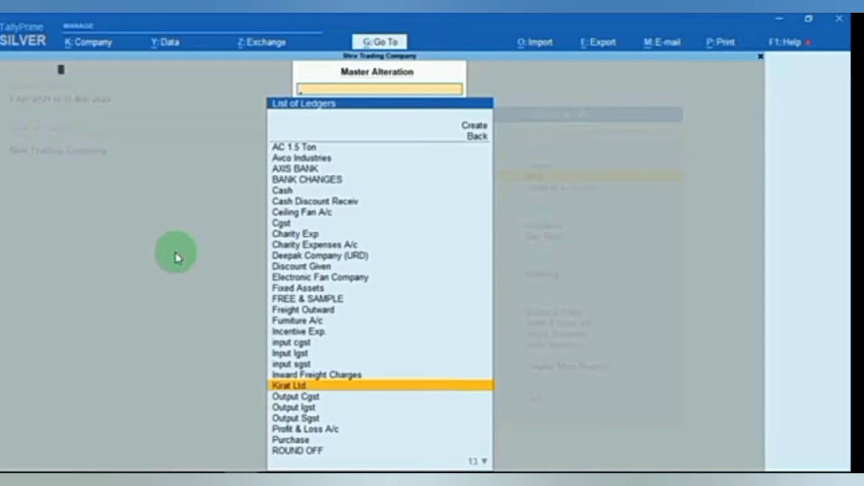
Set Kirat Ltd.'s credit limit to 3,00,000, save the ledger, and return to the Gateway of Tally
key("Return")
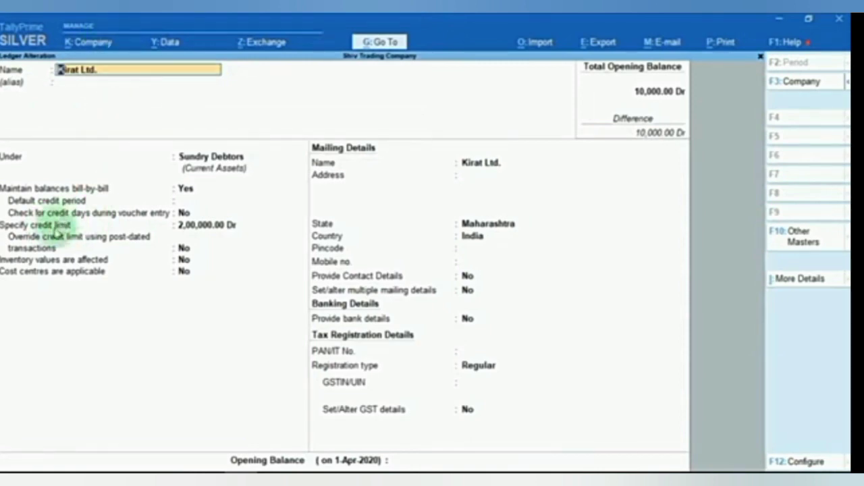
key("Return")
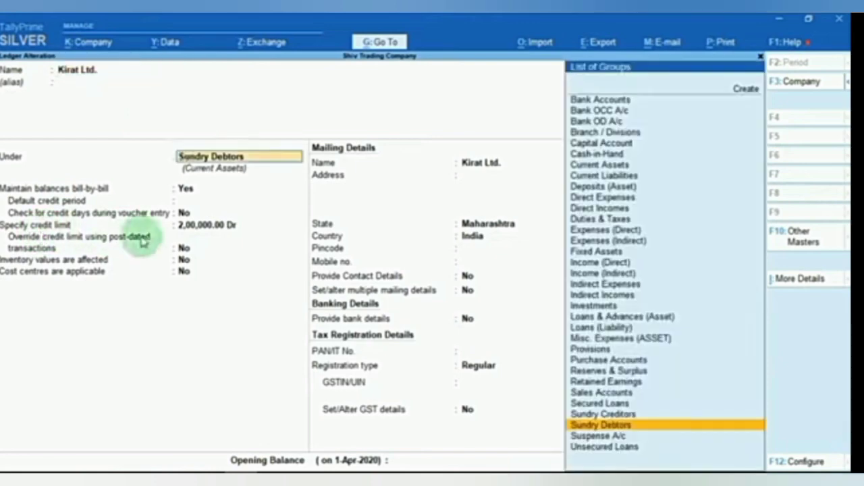
left_click(186, 230)
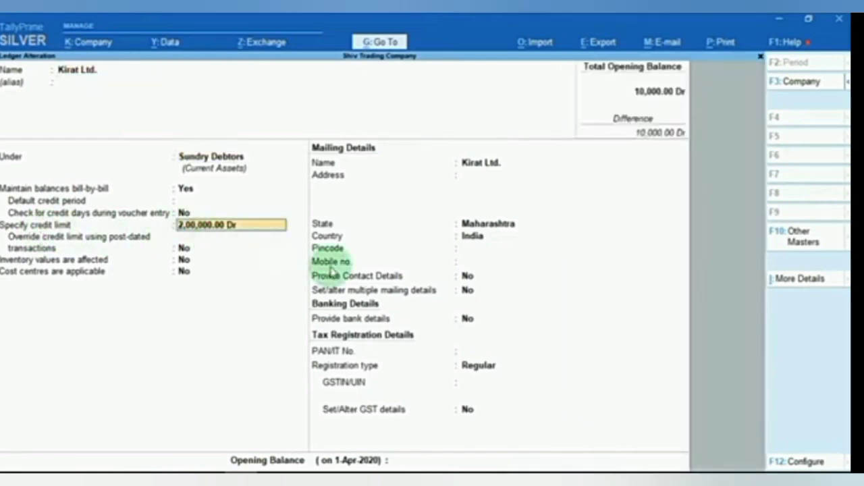
type("20")
key("BackSpace")
key("BackSpace")
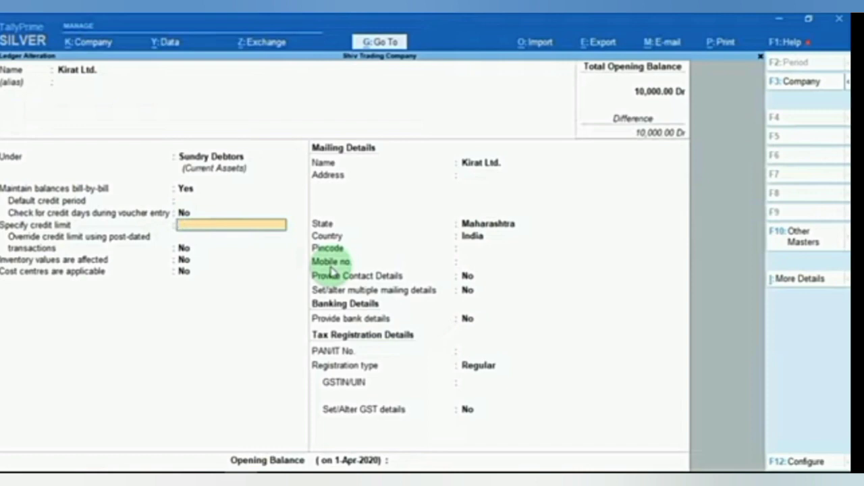
type("3,00,000")
key("Return")
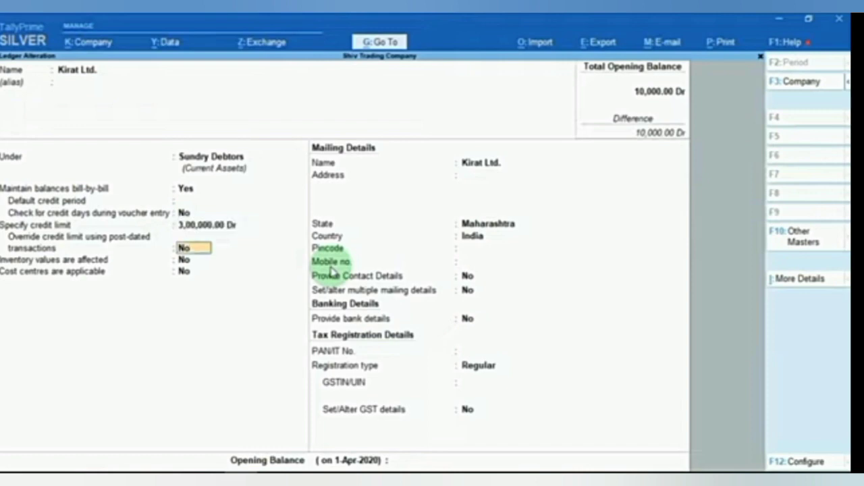
key("ctrl+a")
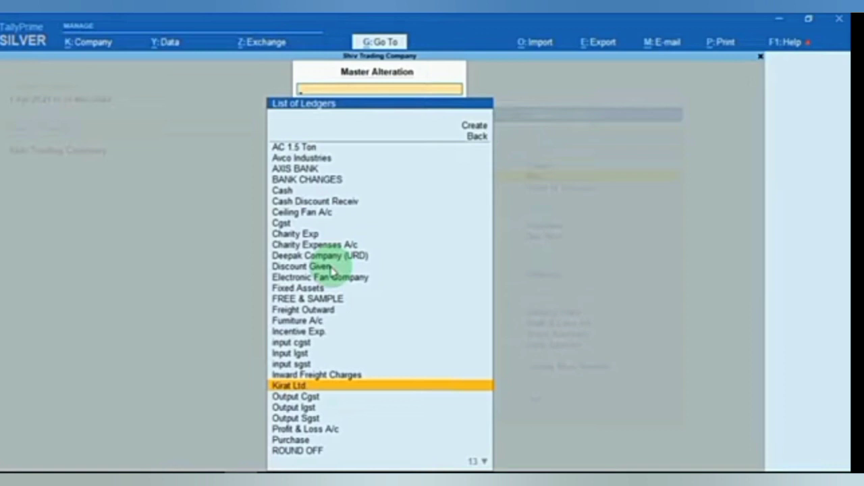
key("Escape")
key("Escape")
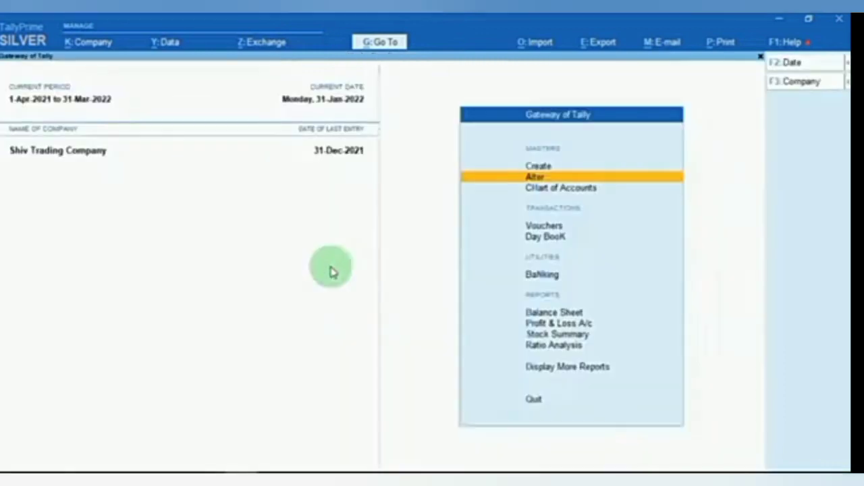
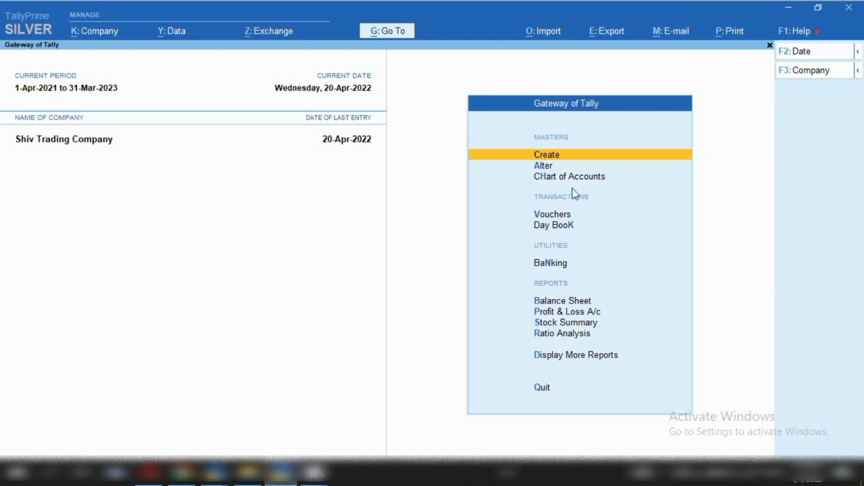
Open the Sales voucher type for alteration from the accounting masters
key("a")
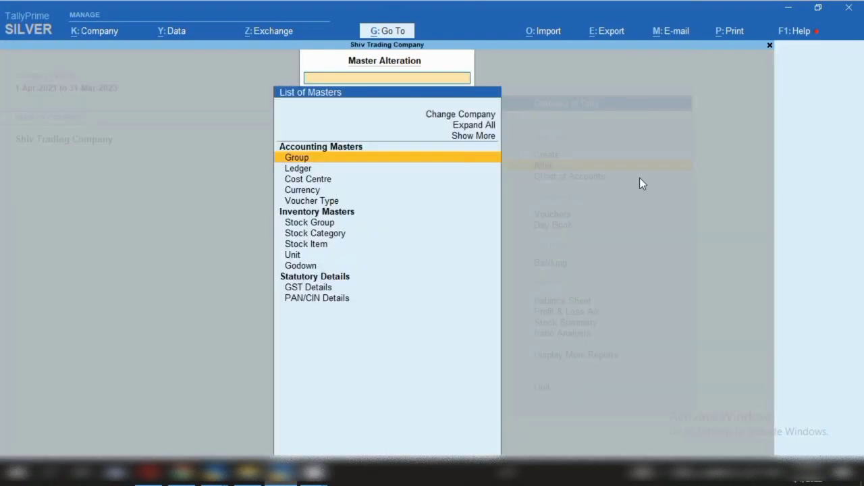
key("Down")
key("Down")
key("Down")
key("Down")
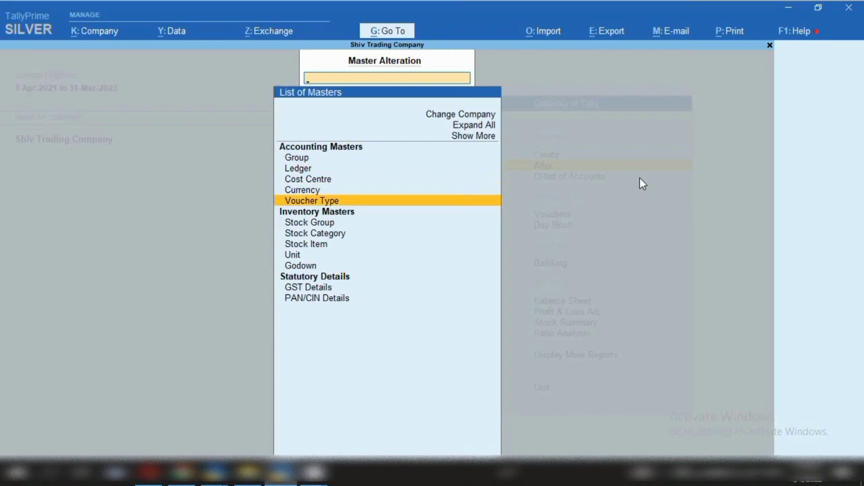
key("Return")
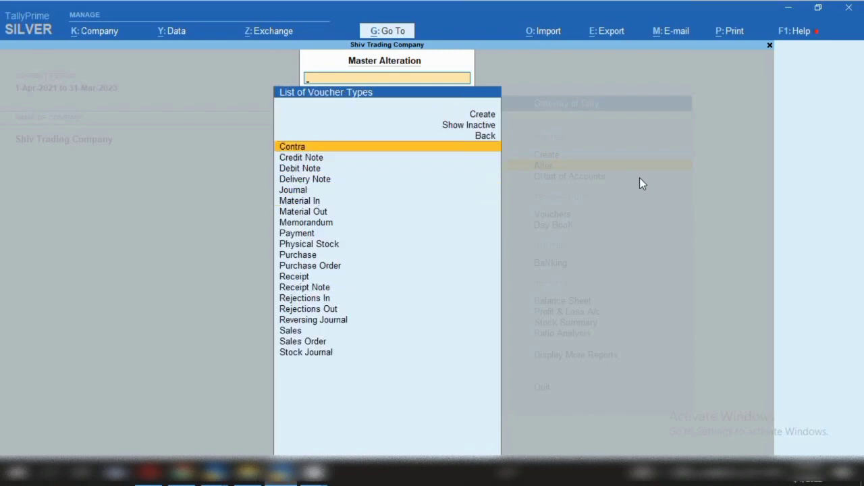
type("Sal")
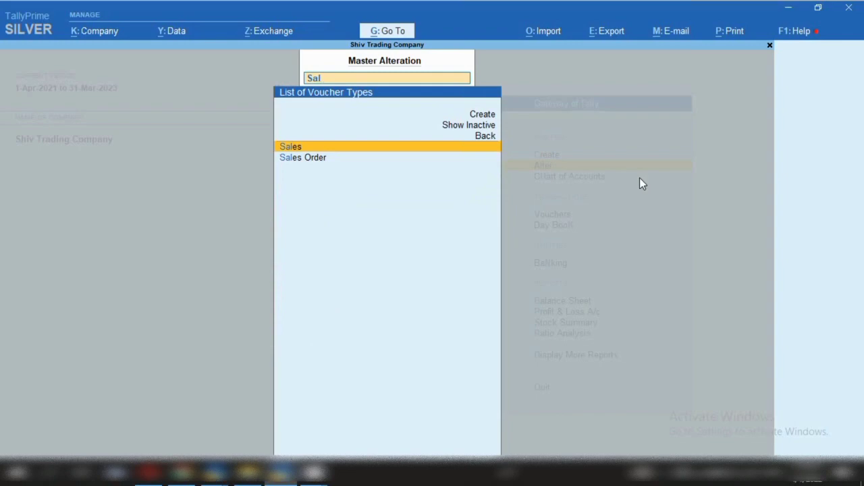
key("Return")
Keep Automatic as the Sales voucher numbering method and enable its advanced configuration
key("Return")
key("Return")
key("Return")
key("Return")
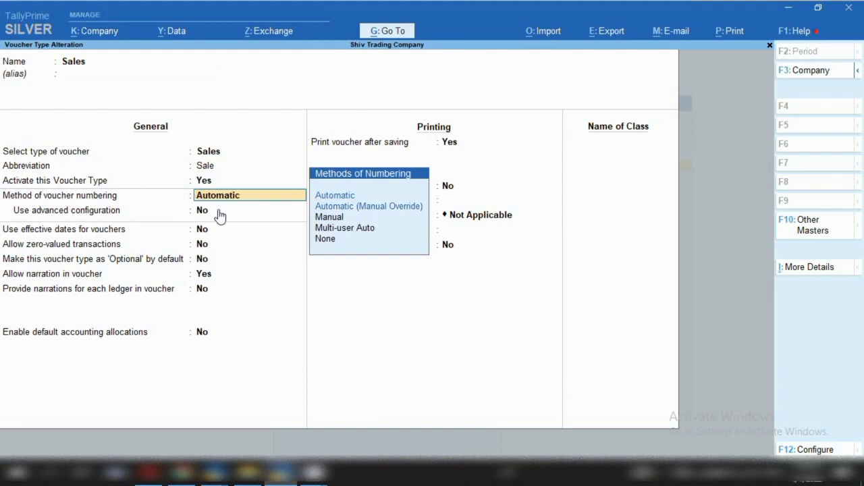
key("Return")
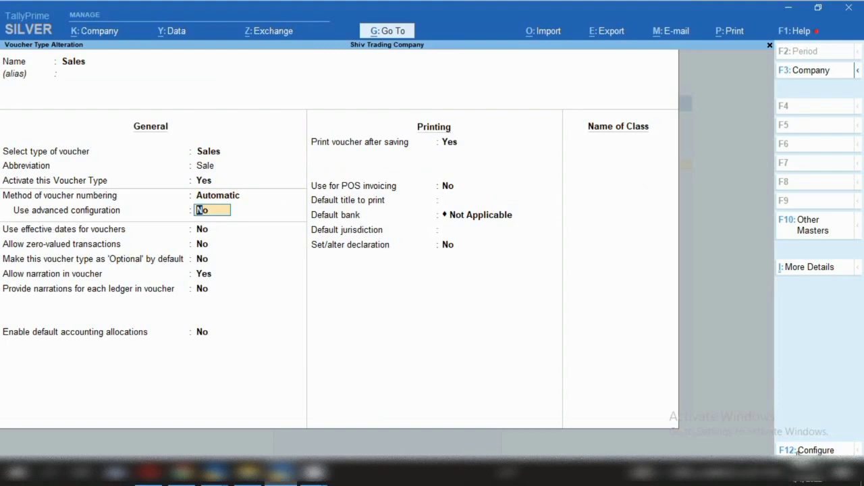
left_click(801, 450)
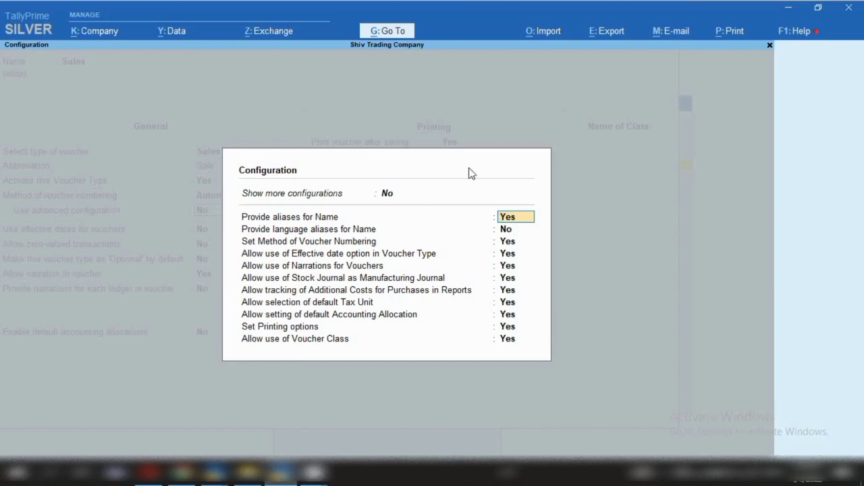
key("ctrl+a")
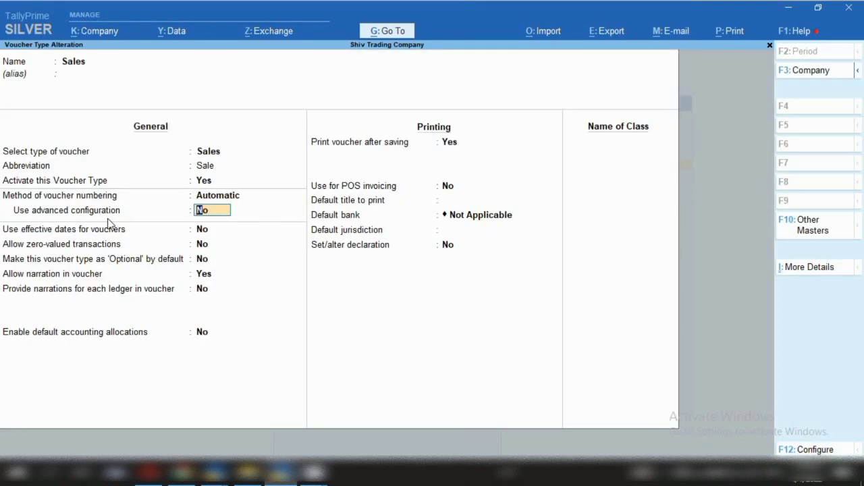
type("y")
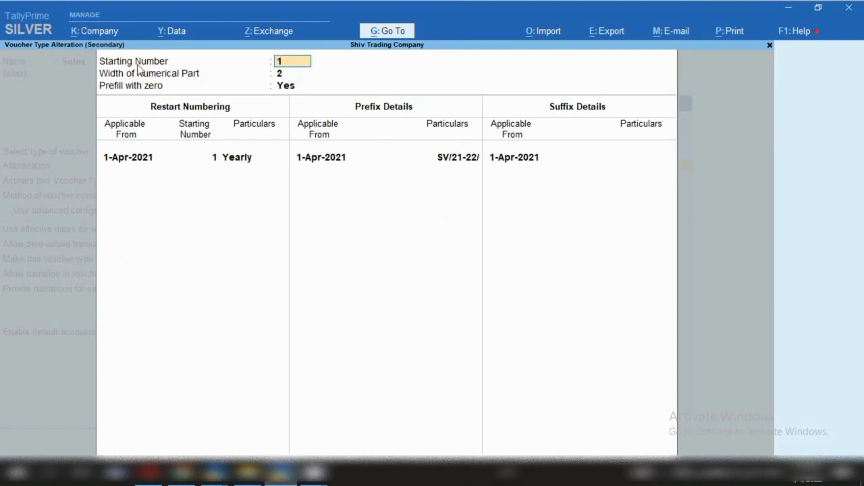
Accept starting number 1, numerical part width 2 and zero prefilling for the Sales voucher numbering
key("Return")
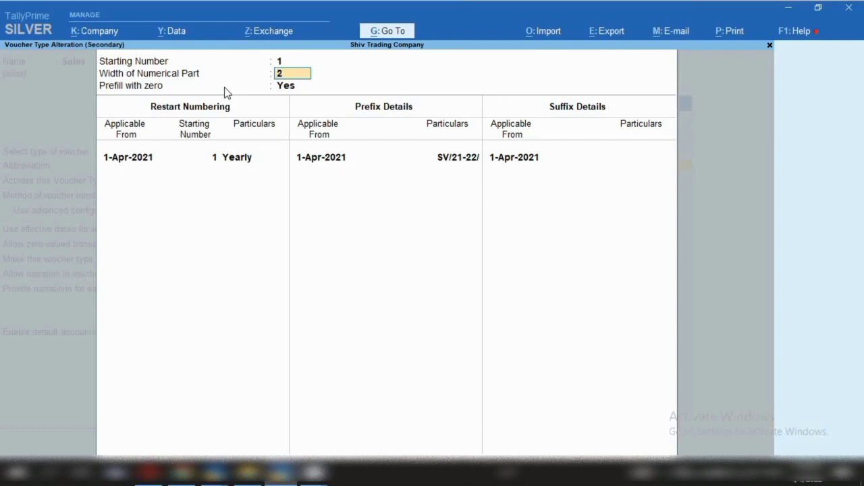
key("Up")
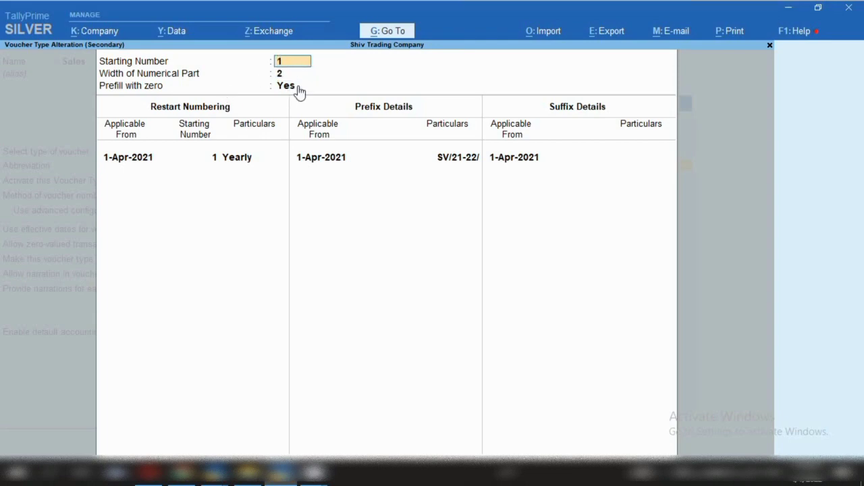
key("Return")
key("Return")
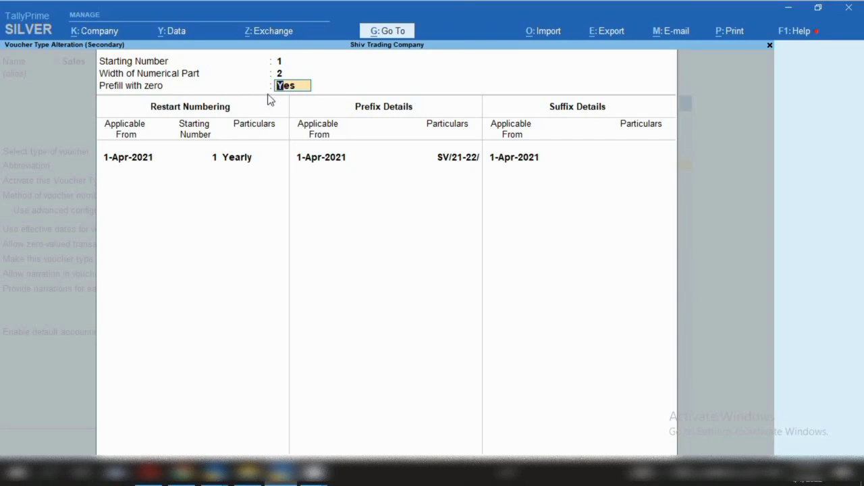
key("Return")
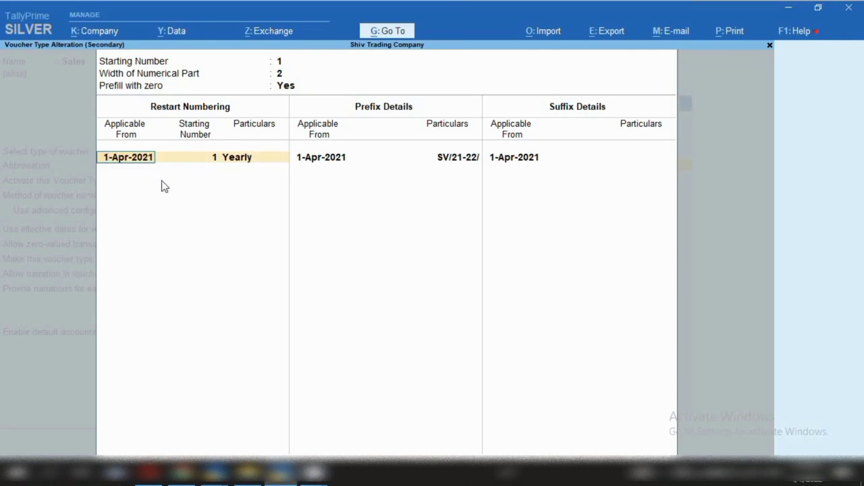
Add a yearly restart of the numbering from 1-Apr-2022 with starting number 1
key("Return")
key("Return")
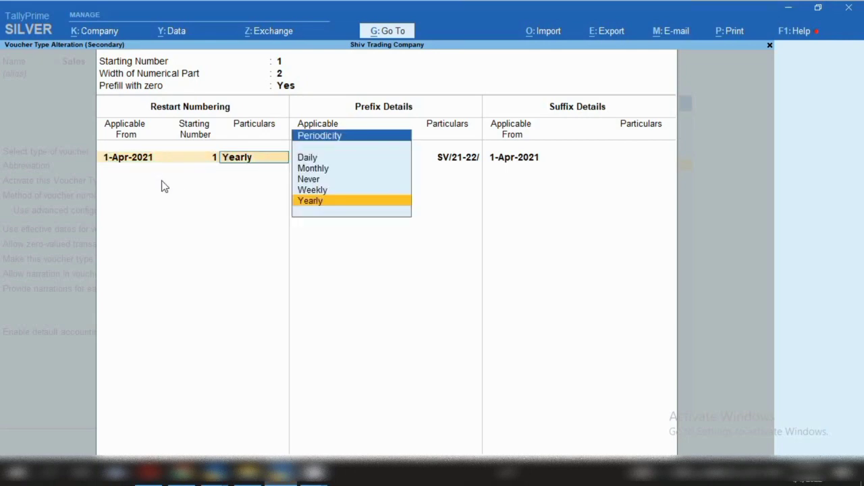
key("Return")
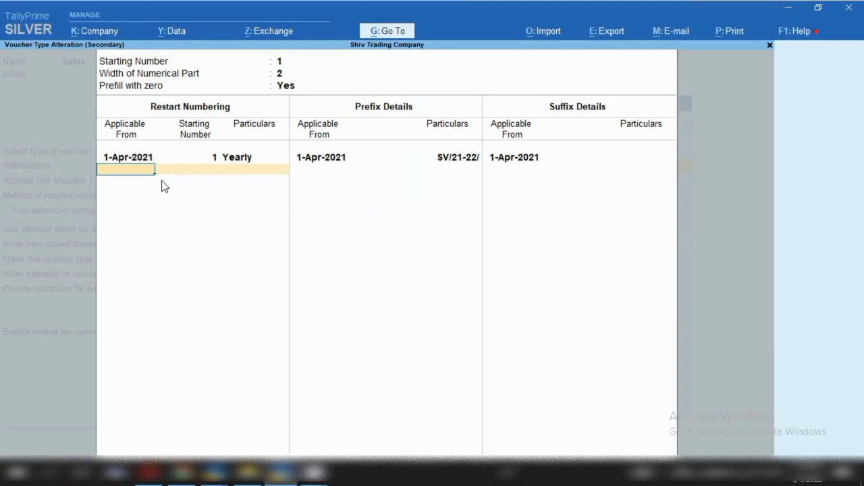
type("1.4.22")
key("Return")
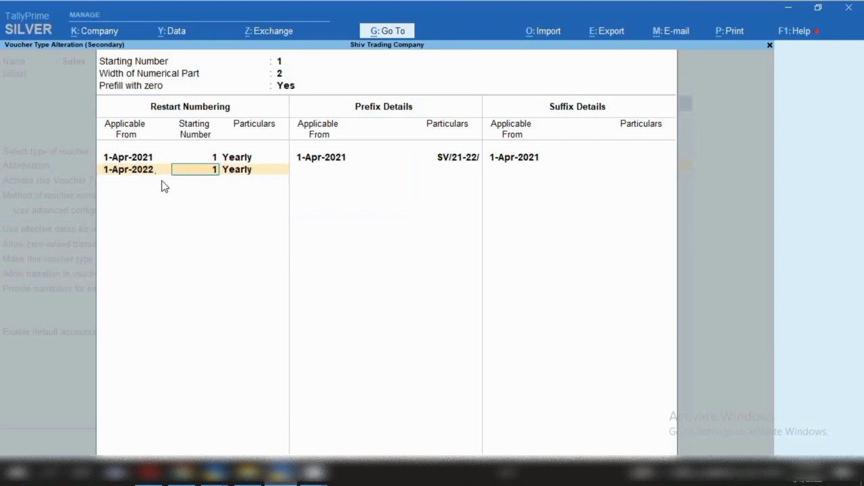
key("Return")
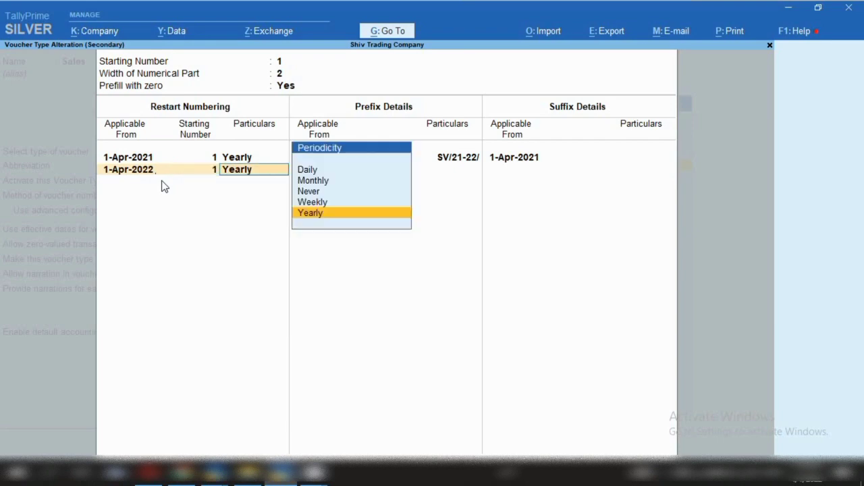
key("Return")
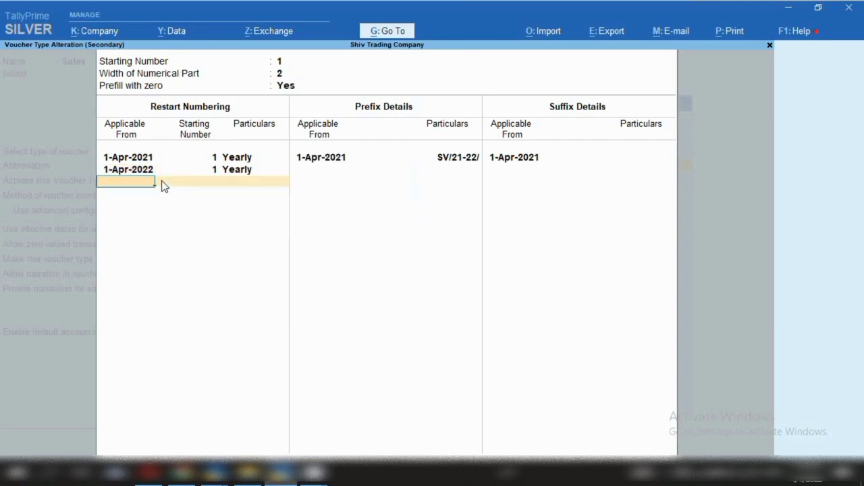
key("Return")
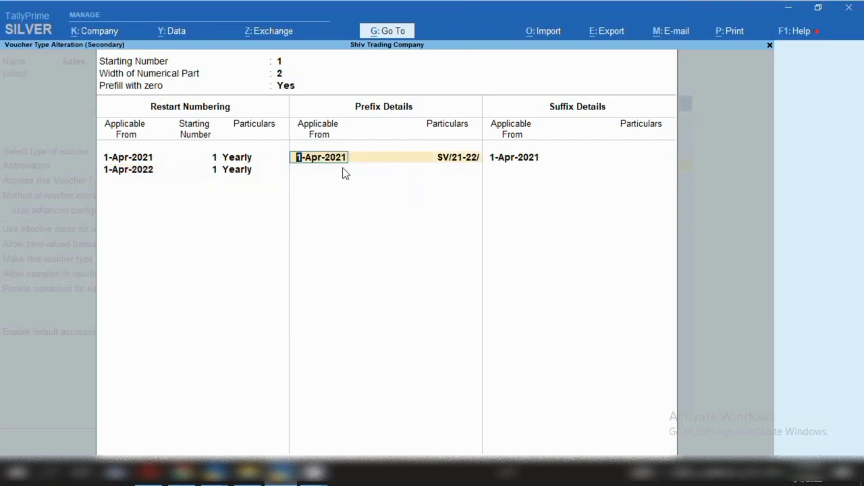
Add the prefix SV/22-23/ applicable from 1-Apr-2022 to the Sales voucher numbering
key("Return")
key("Return")
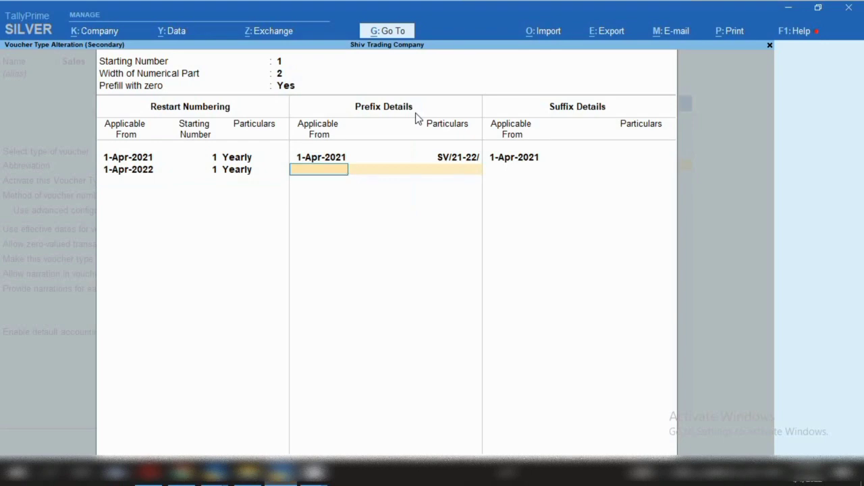
type("1.4.22")
key("Return")
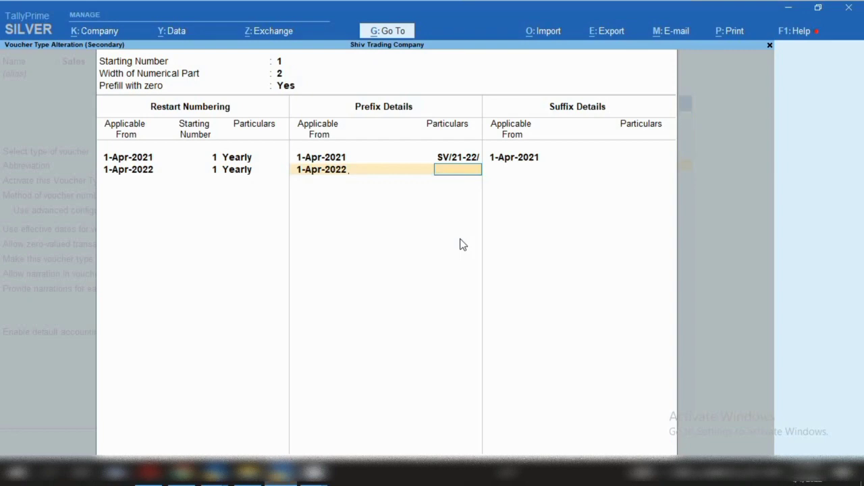
type("SV/22-23/")
key("Return")
key("Return")
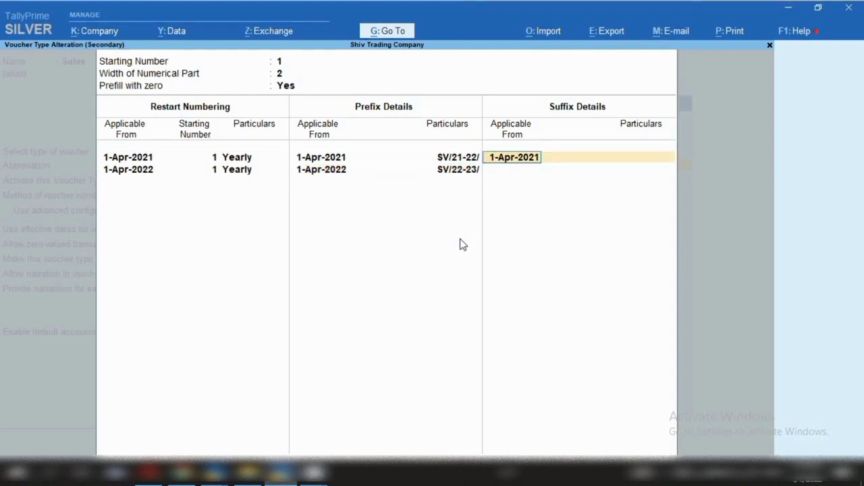
Add a suffix row applicable from 1-Apr-2022 with blank particulars and finish the numbering details
key("Return")
key("Return")
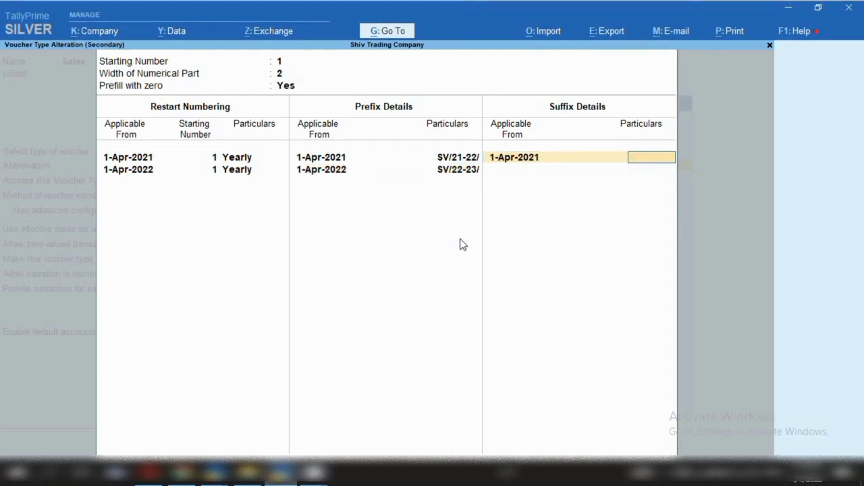
type("1.4.22")
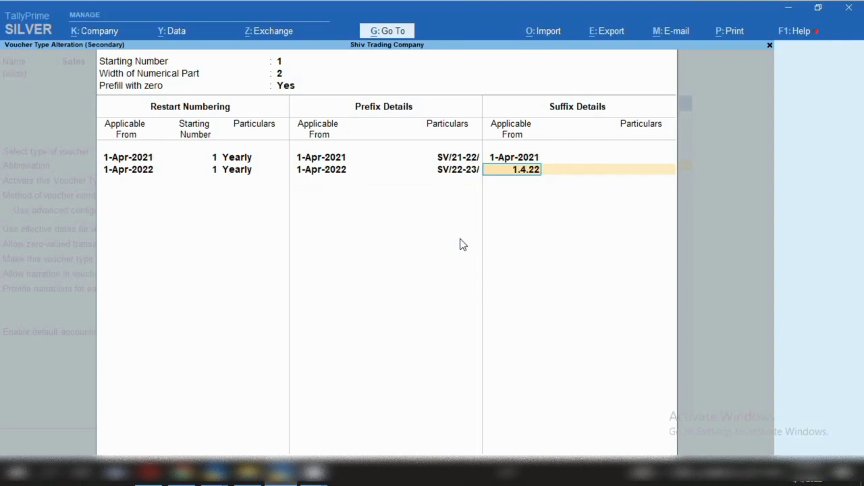
key("Return")
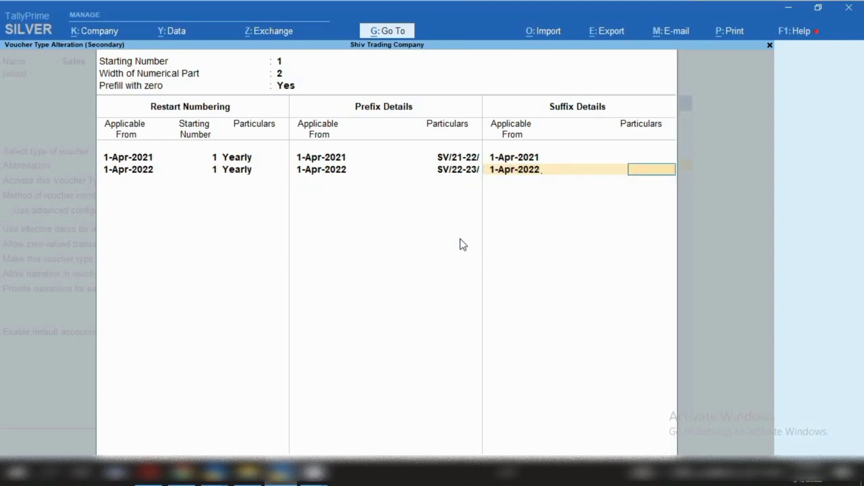
key("Return")
key("Return")
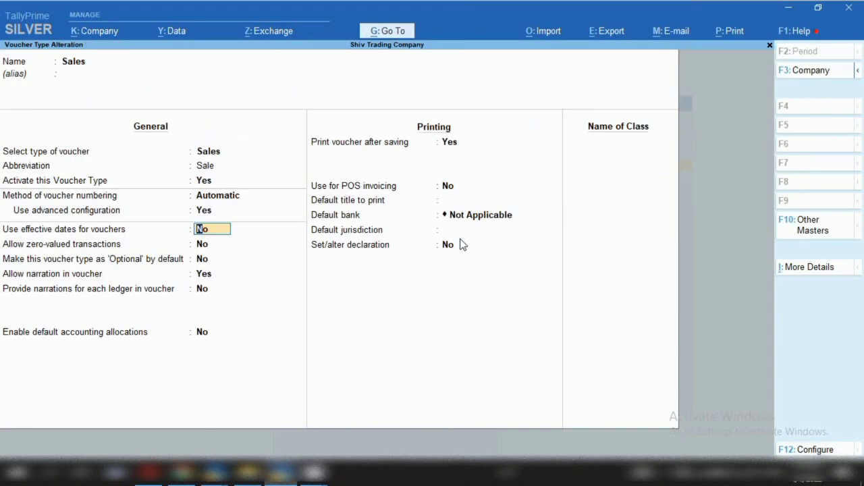
Save the altered Sales voucher type and return to the Gateway of Tally
key("ctrl+a")
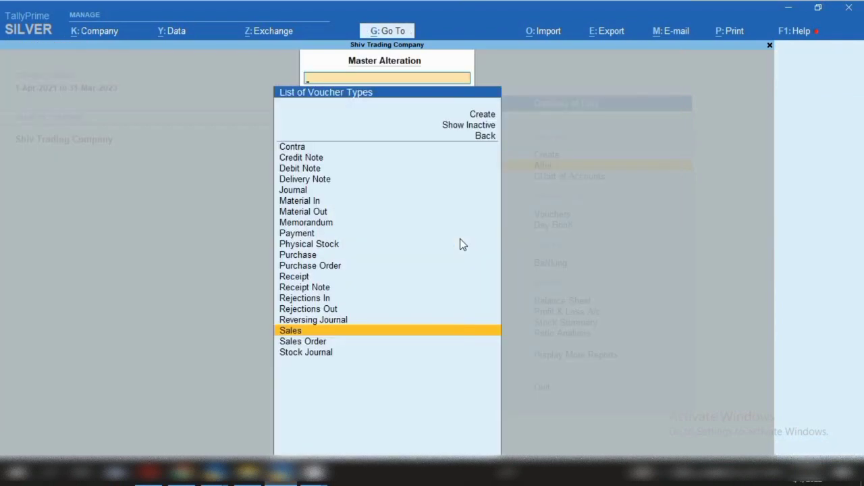
key("Escape")
key("Escape")
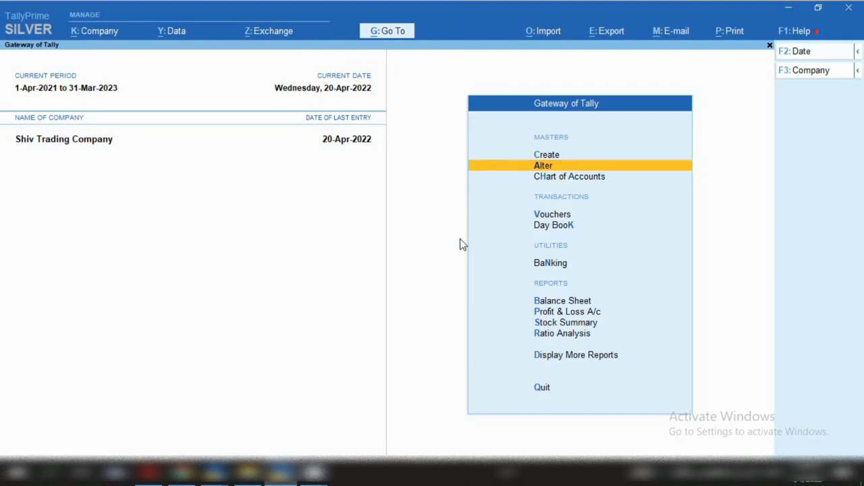
Open a new sales voucher, set its date to 1.4.22 to check the voucher number, and leave without recording it
key("v")
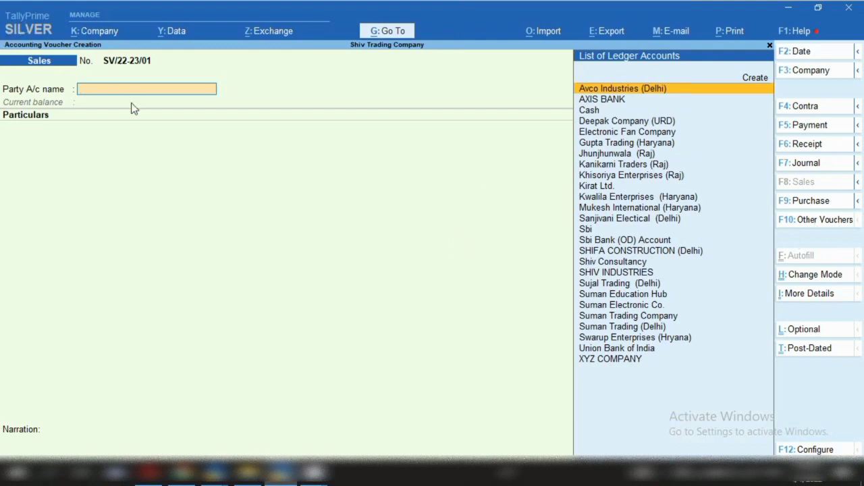
key("F2")
type("1.4.22")
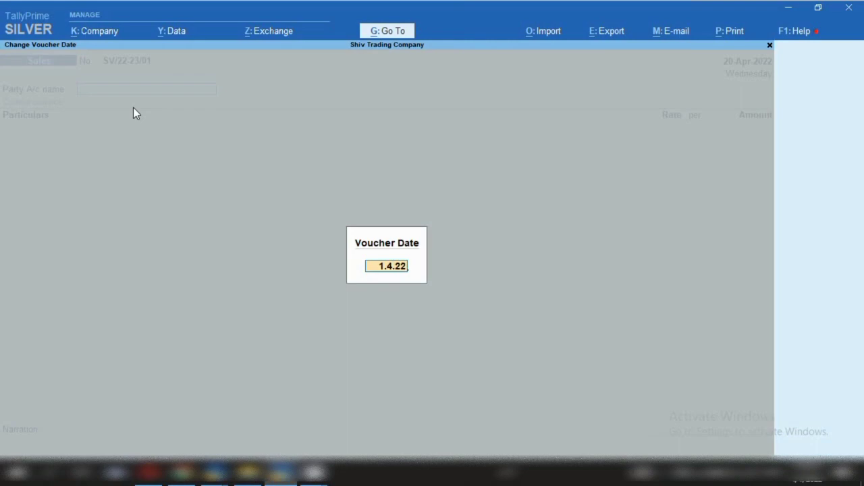
key("Return")
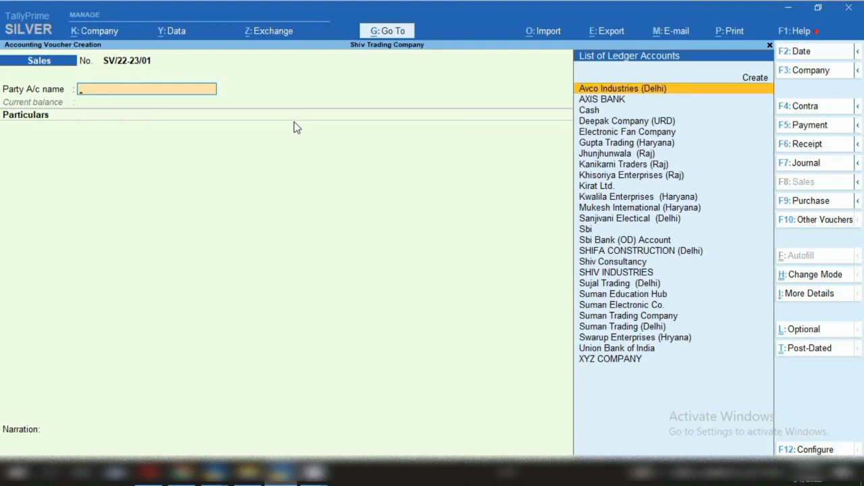
key("Escape")
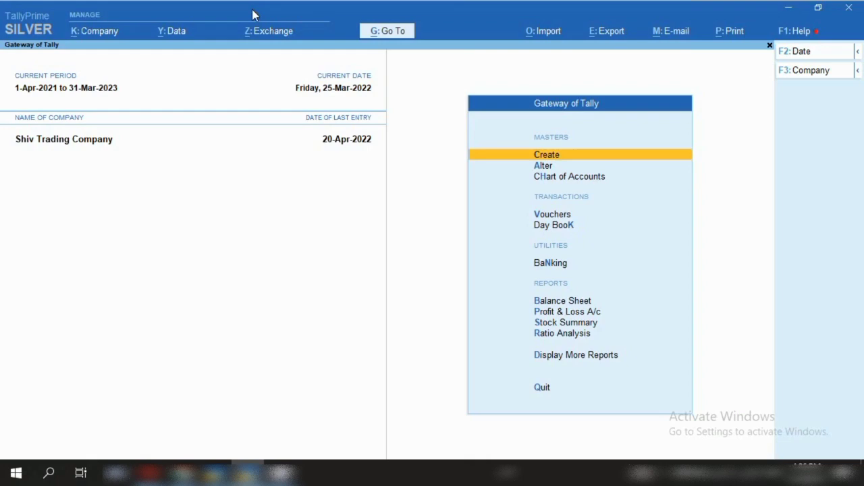
Open the Statistics report from the statements of accounts and select the Delivery Note voucher type
key("d")
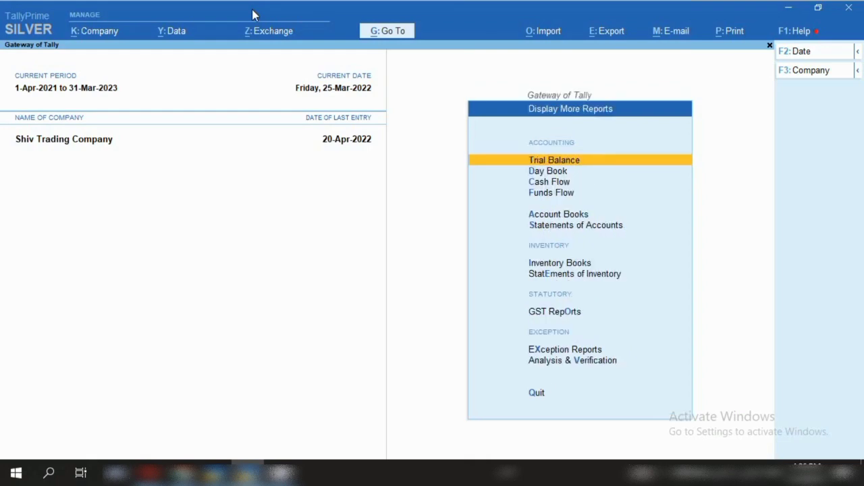
key("s")
key("s")
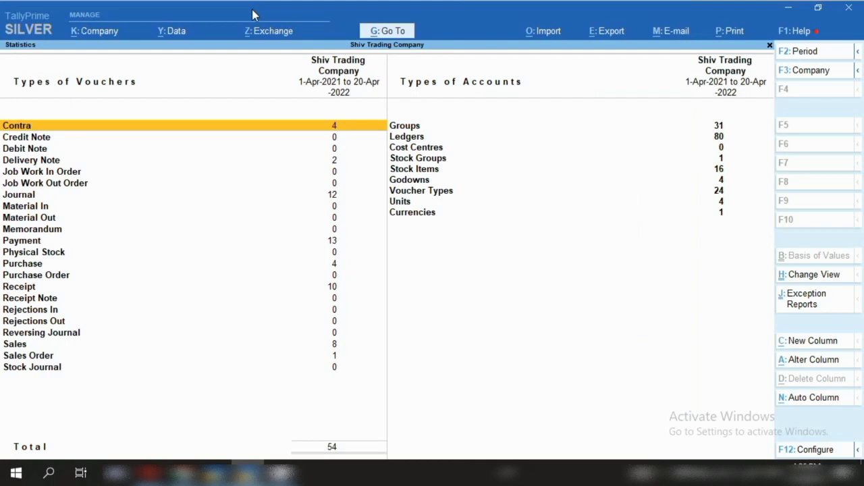
left_click(52, 163)
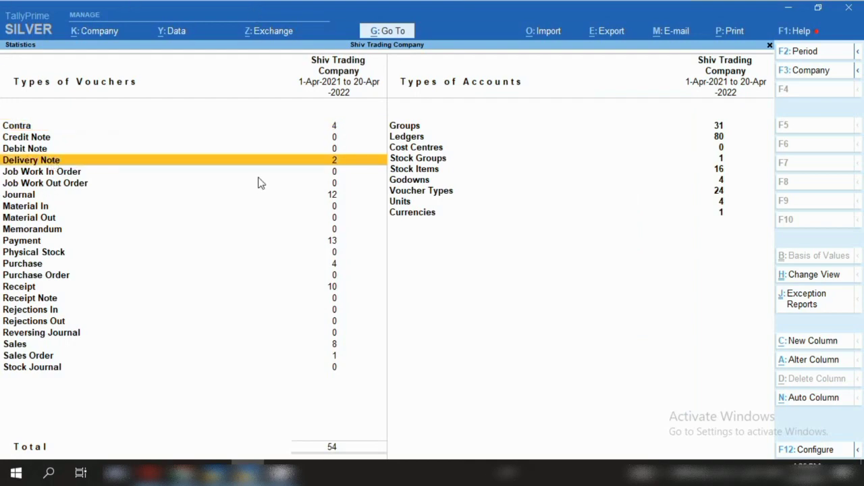
Open the March 2022 Delivery Note voucher list from the statistics and go through its entries
key("Return")
key("Up")
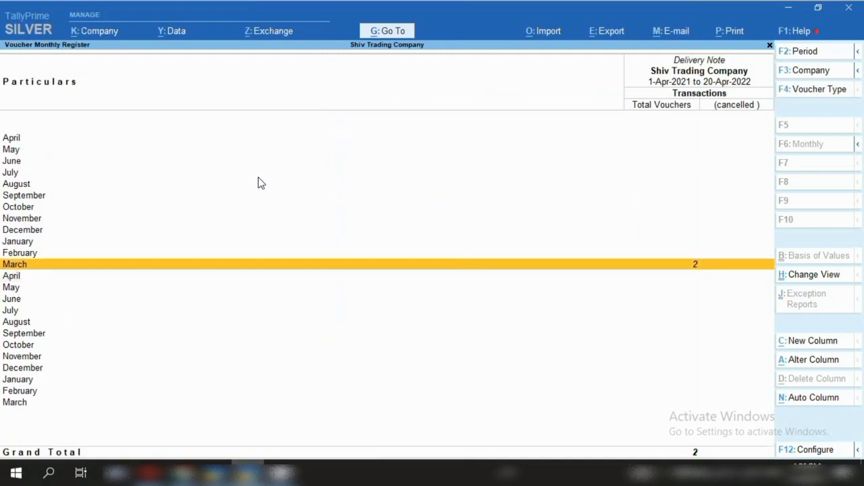
key("Return")
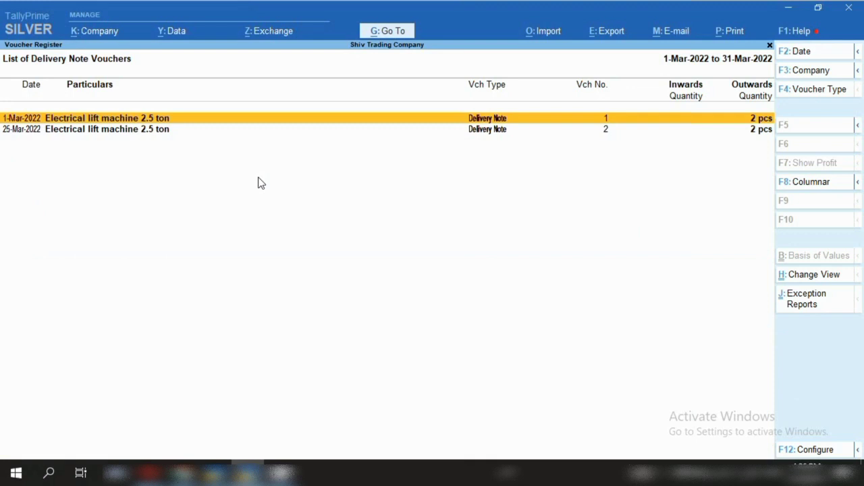
key("Down")
key("Up")
key("Down")
key("Up")
key("Down")
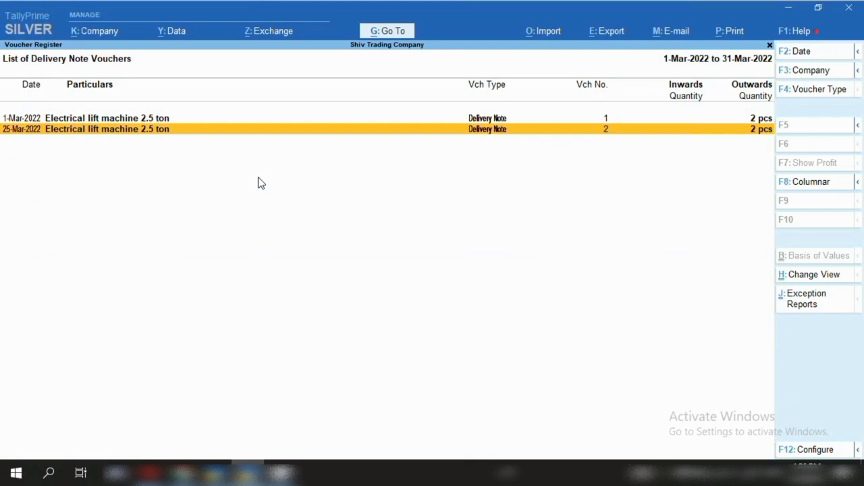
key("Up")
key("Down")
key("Up")
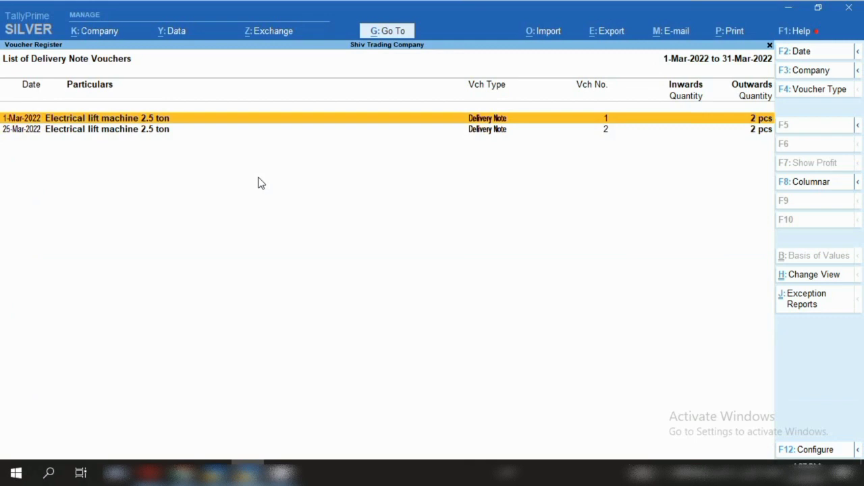
Cancel the Delivery Note voucher dated 1-Mar-2022 while keeping its entry in the register
key("space")
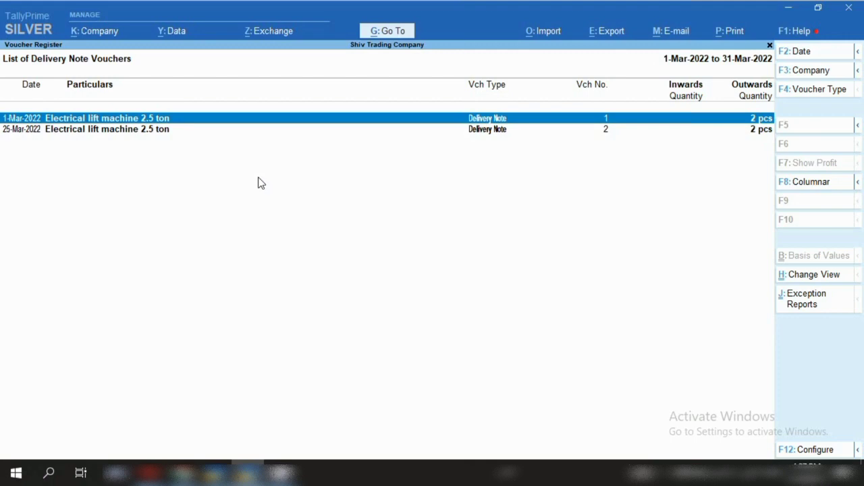
key("alt")
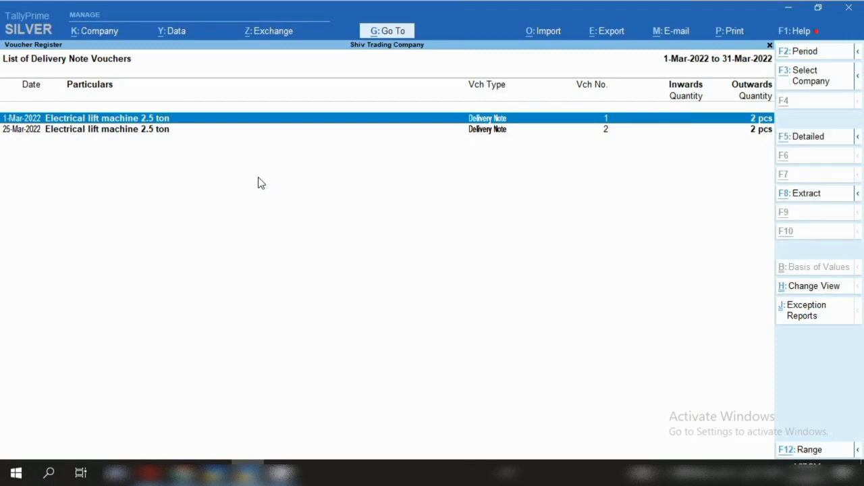
key("alt+x")
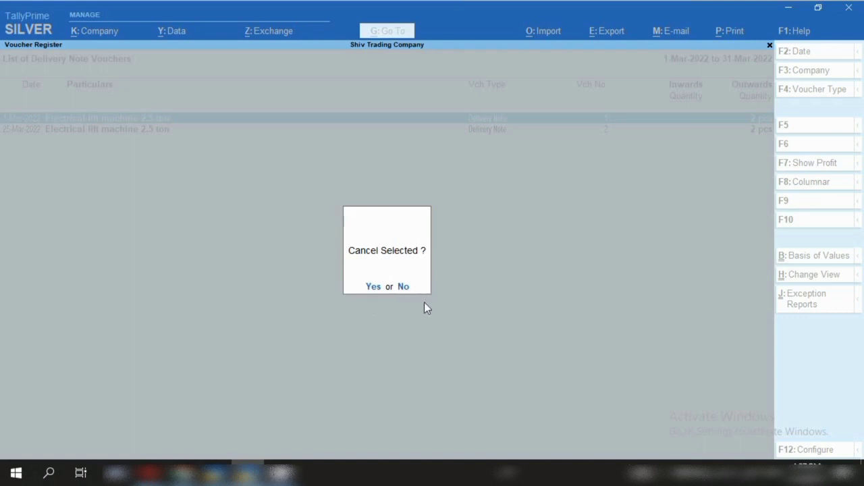
left_click(370, 287)
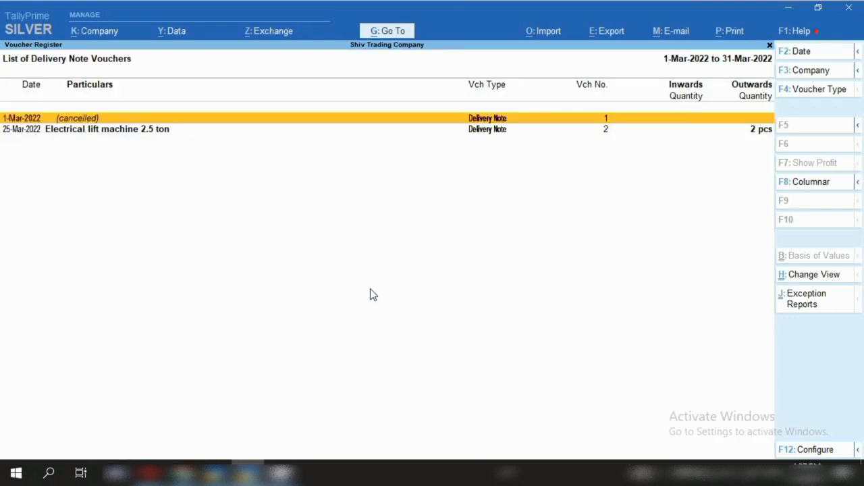
key("space")
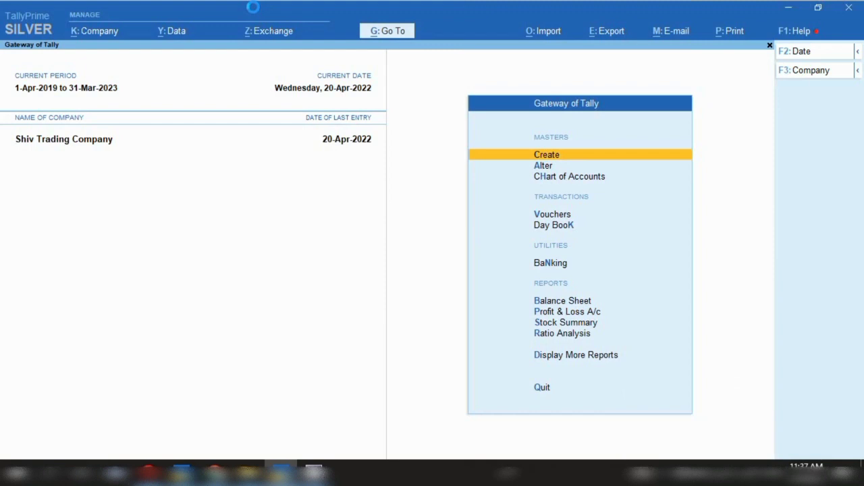
Start an export of the Multi-Voucher report from the Gateway of Tally
left_click(607, 35)
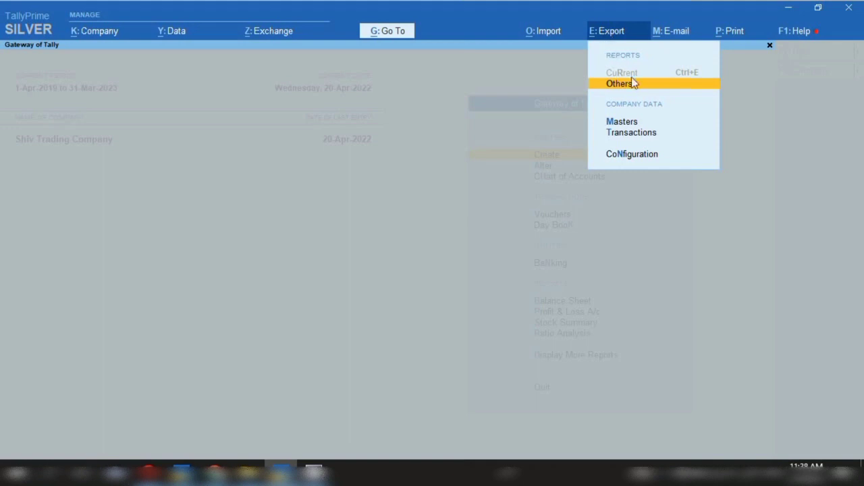
left_click(602, 92)
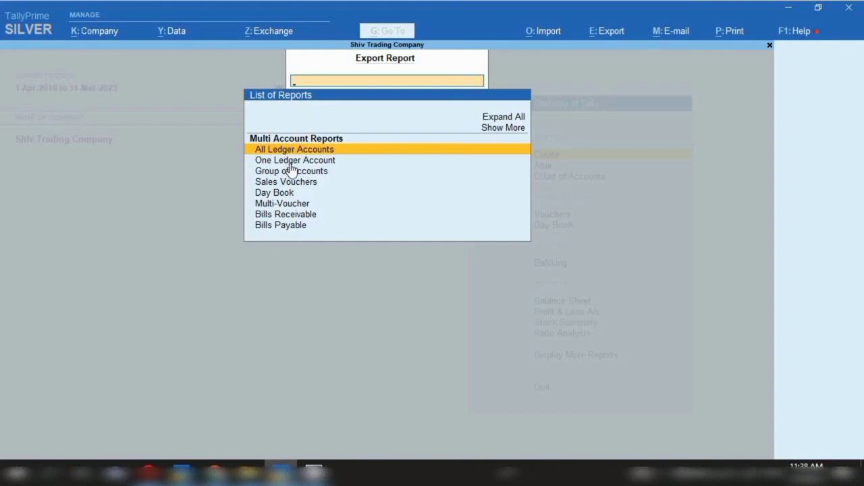
left_click(263, 205)
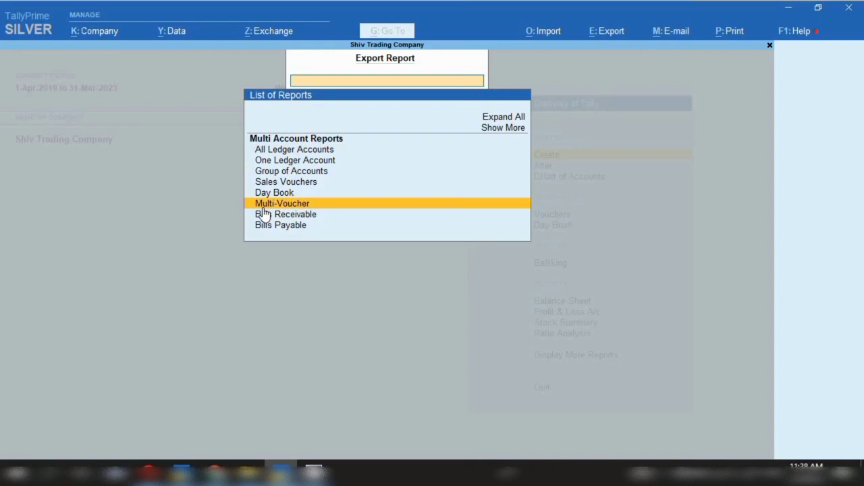
left_click(263, 211)
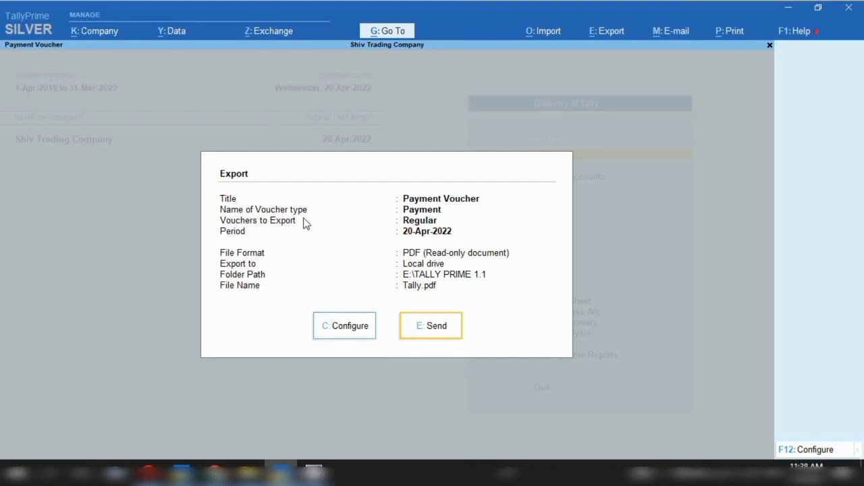
Configure the export to use the Sales voucher type
left_click(341, 328)
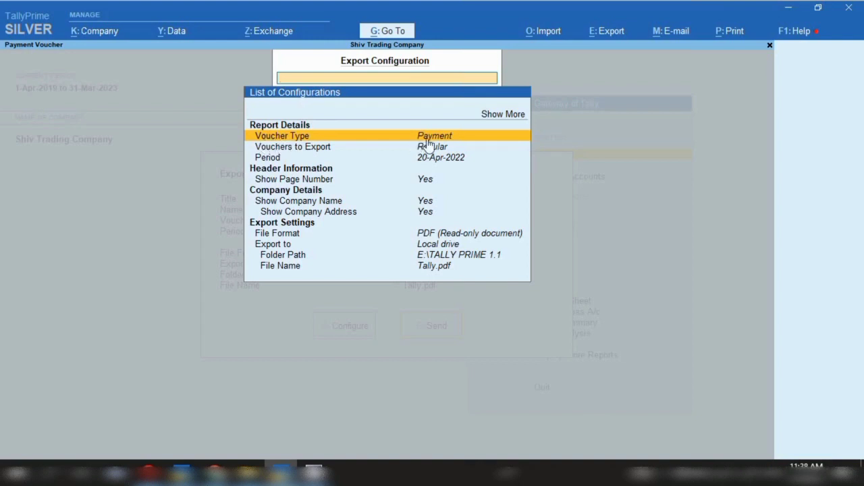
key("Return")
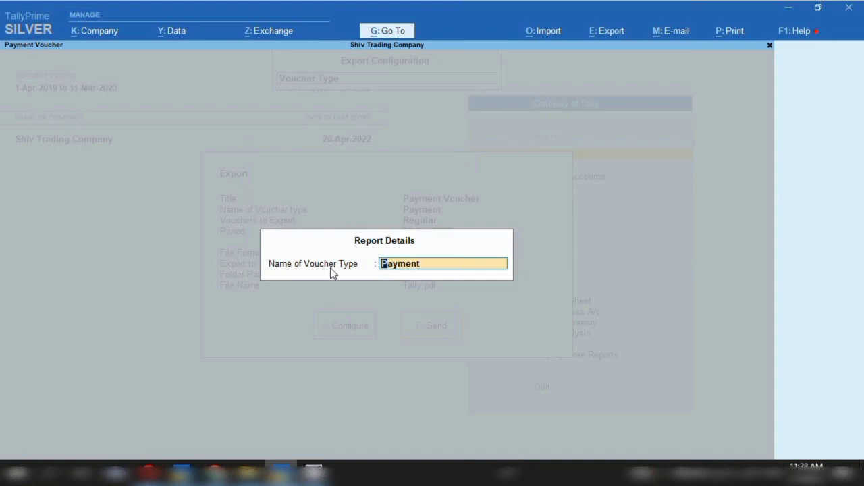
type("Sa")
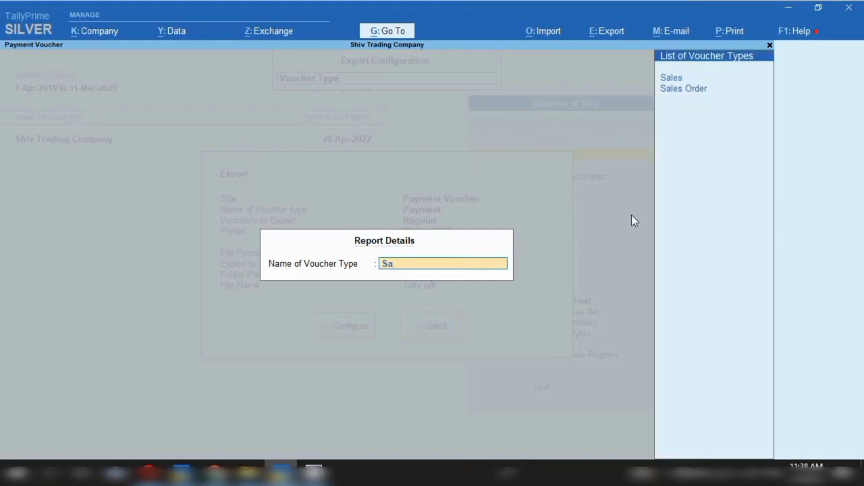
left_click(673, 79)
key("Return")
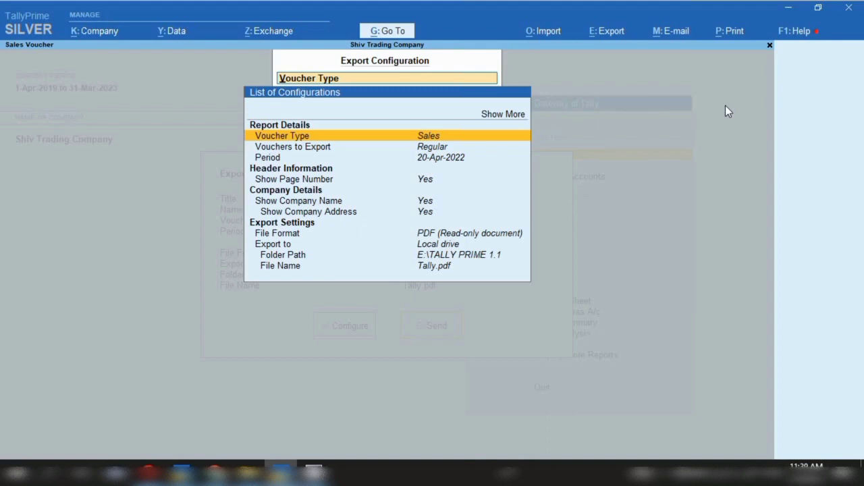
Set the export period from 1-10-2021 to 31-10-2021 and accept the export configuration
key("Down")
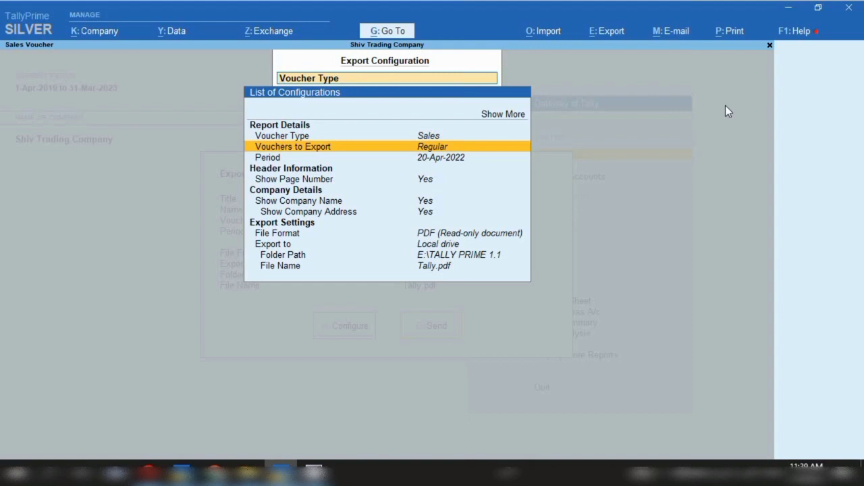
key("Down")
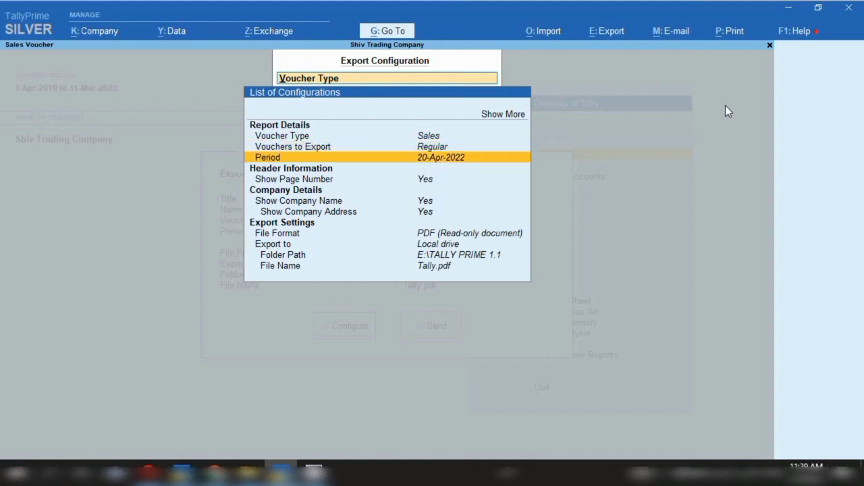
key("Return")
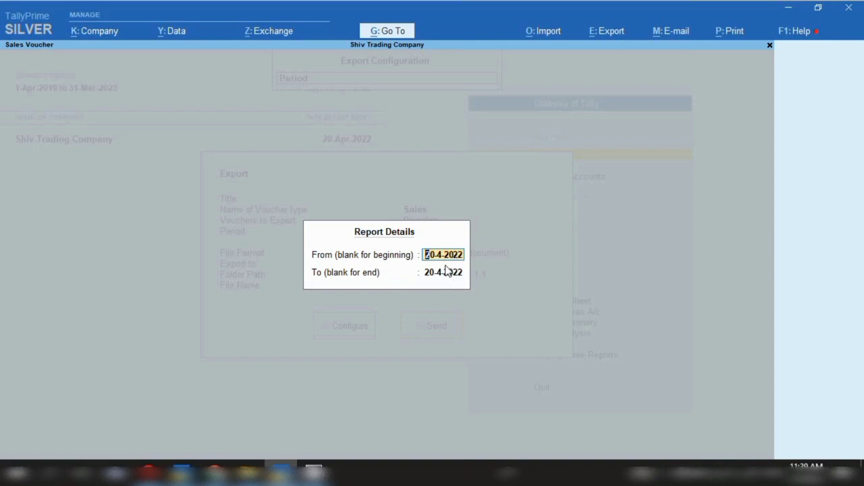
type("1.10.21")
key("Return")
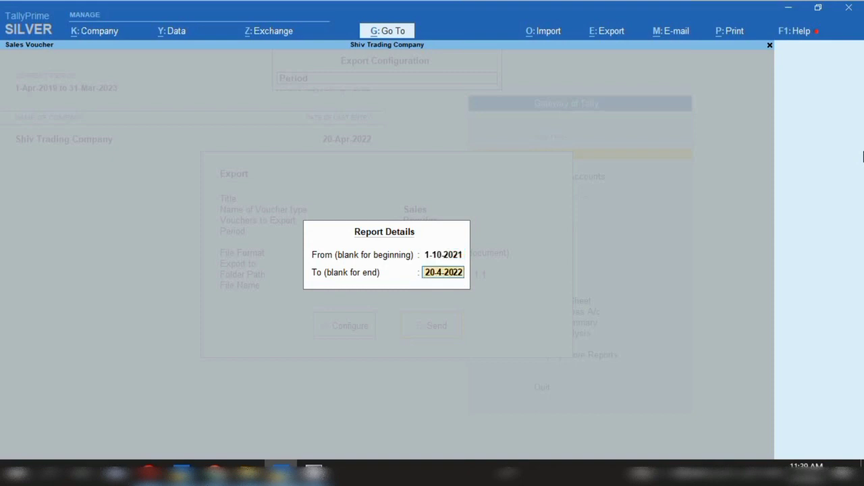
type("31.10.21")
key("Return")
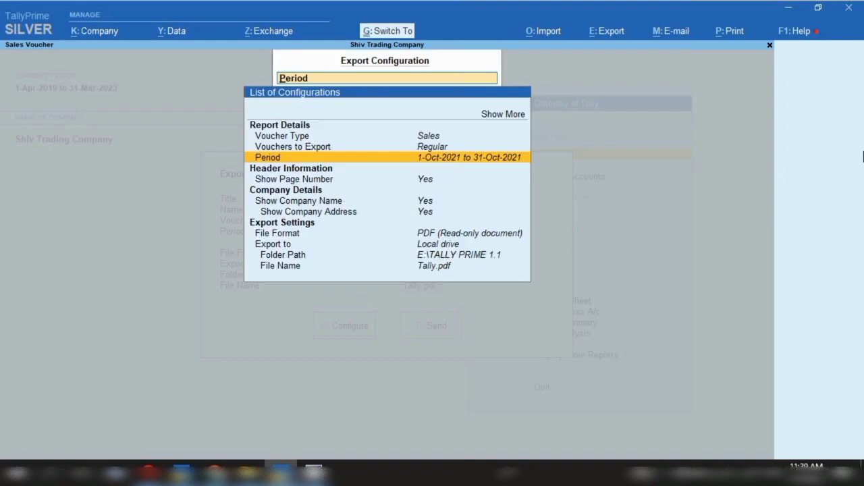
key("ctrl+a")
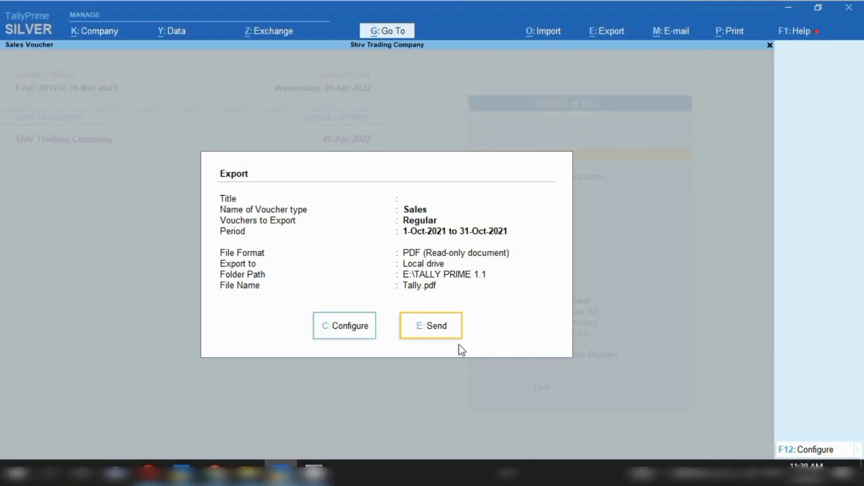
Export the Sales vouchers to Tally.pdf, overwriting the existing file, and view the resulting PDF in a maximized window
left_click(435, 331)
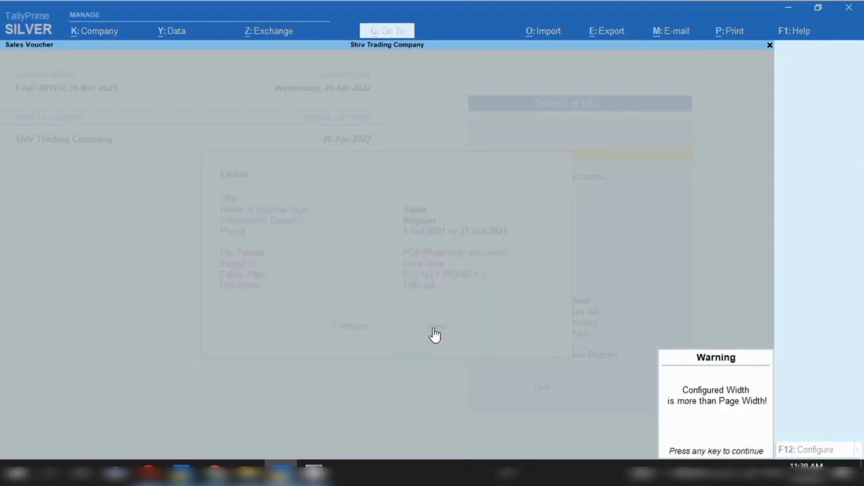
left_click(676, 409)
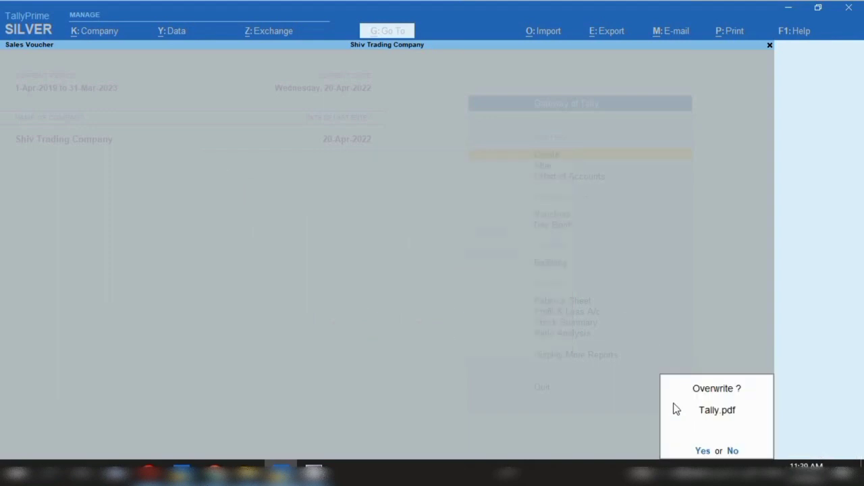
key("y")
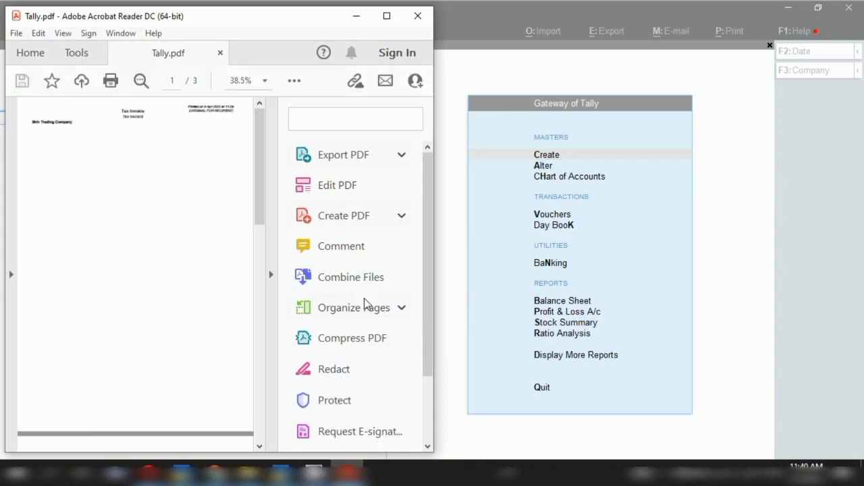
left_click(386, 19)
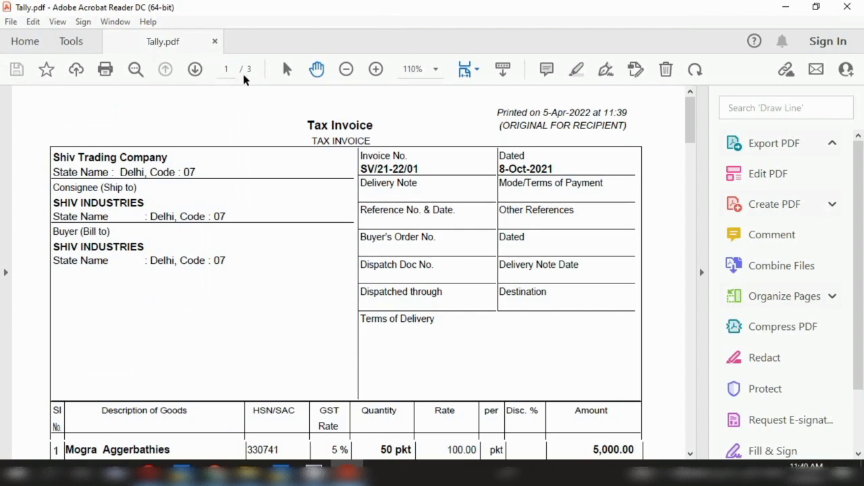
mouse_move(691, 131)
left_mouse_down()
mouse_move(714, 371)
mouse_move(686, 290)
mouse_move(695, 340)
mouse_move(690, 223)
mouse_move(710, 112)
left_mouse_up()
Save a copy of the exported PDF on the Desktop as "tally sale data"
left_click(10, 22)
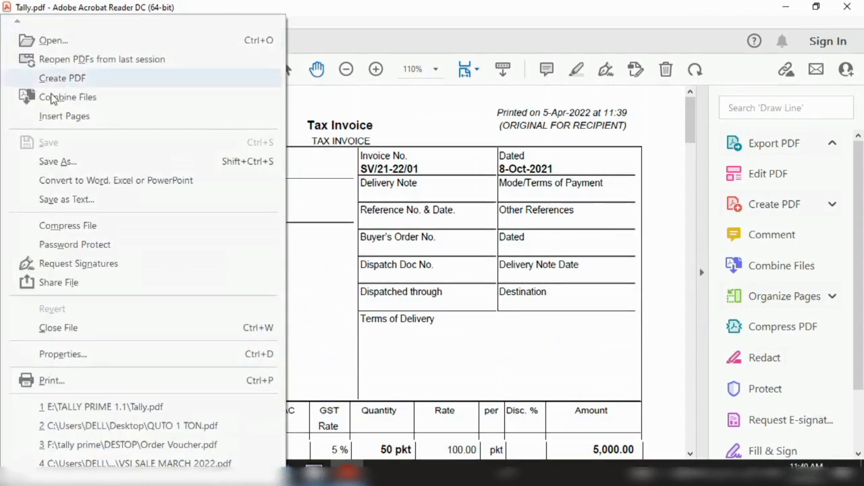
left_click(51, 162)
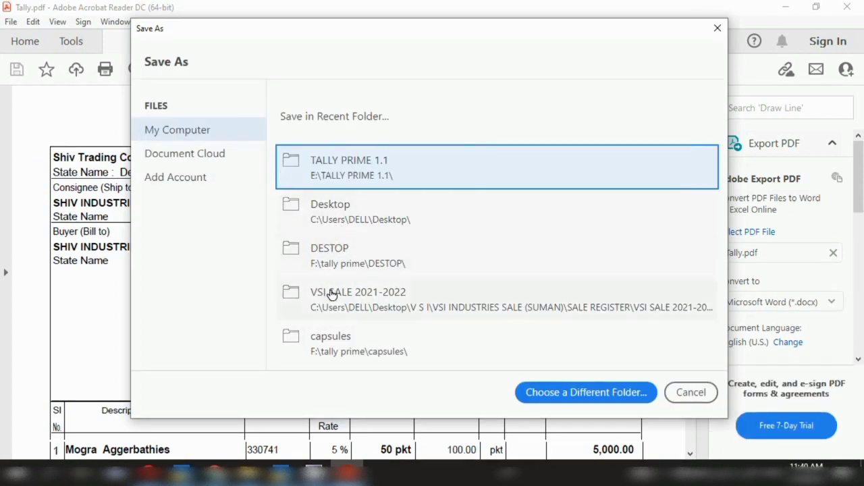
left_click(306, 171)
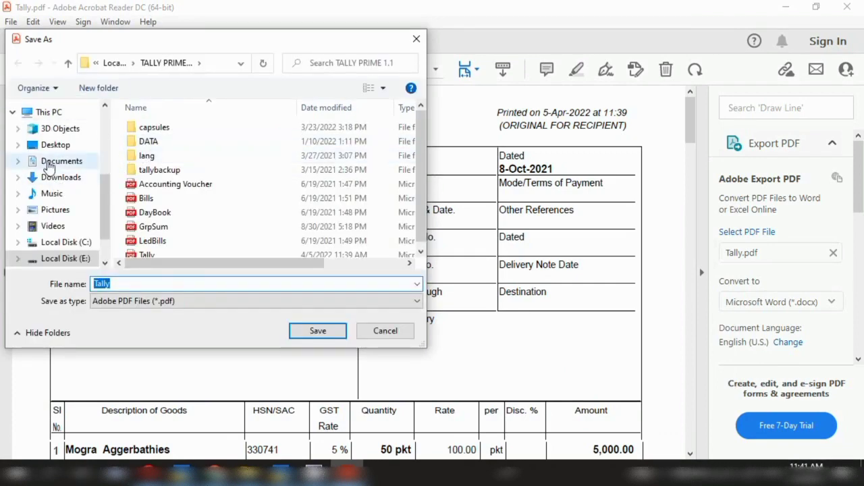
left_click(49, 146)
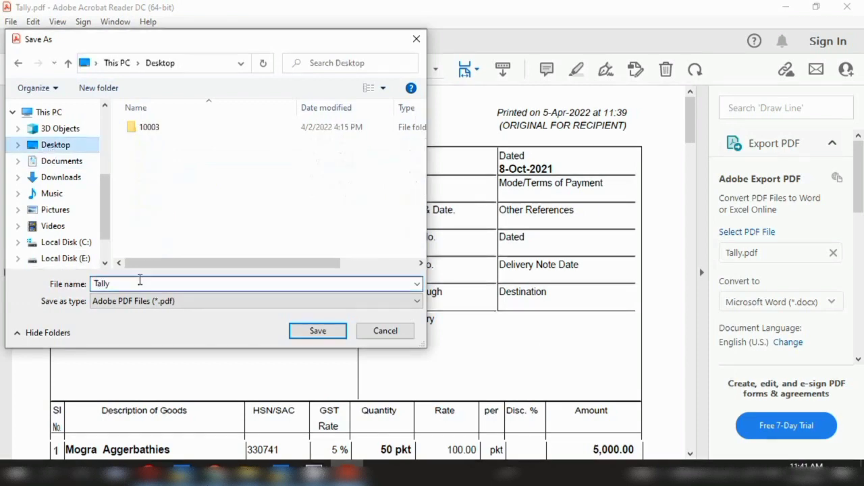
left_click(131, 284)
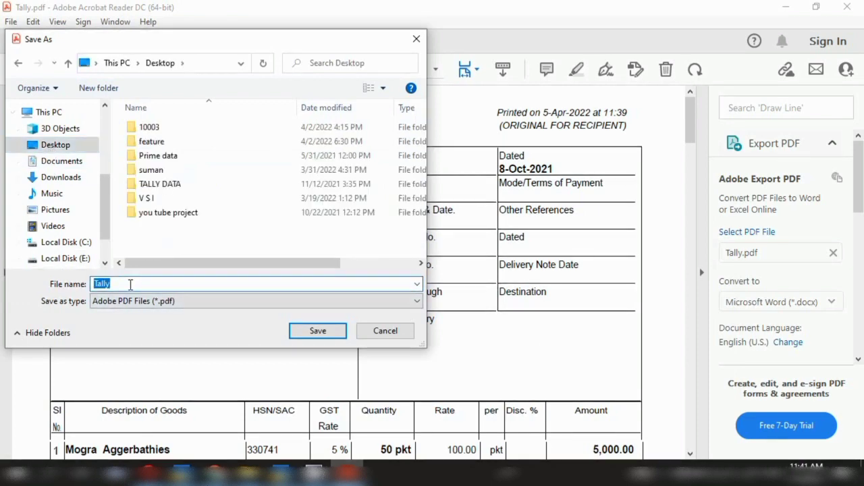
type("tally sa")
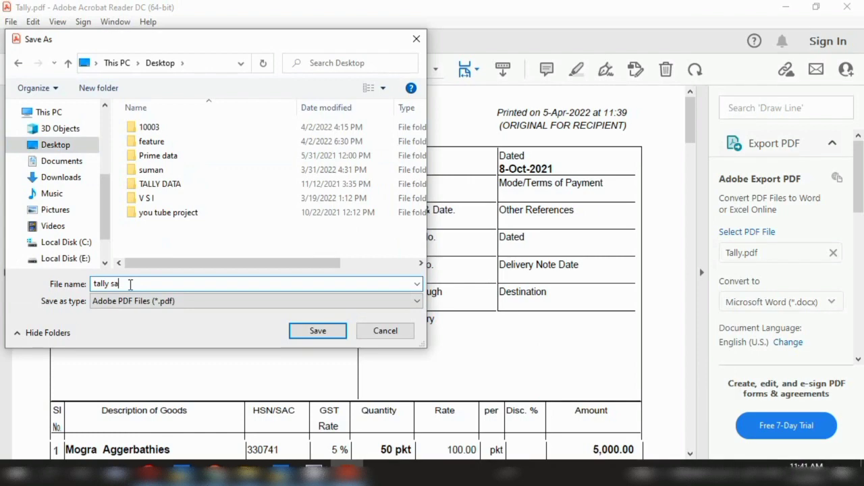
type("le data")
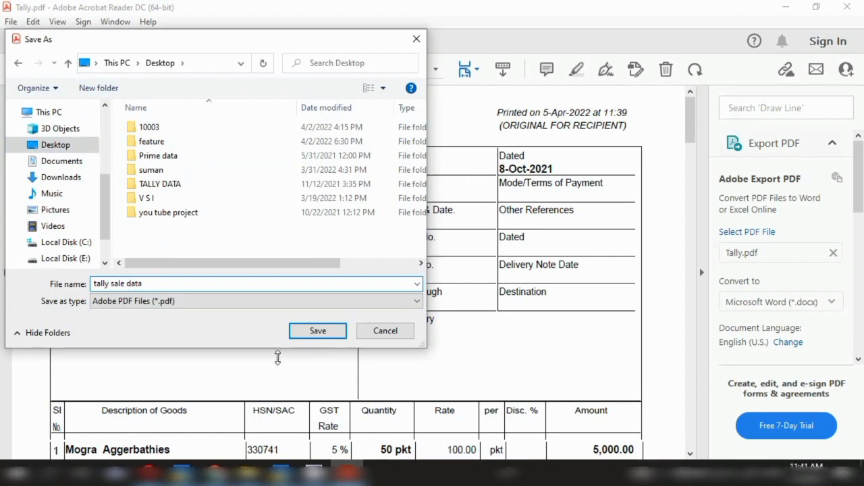
left_click(319, 332)
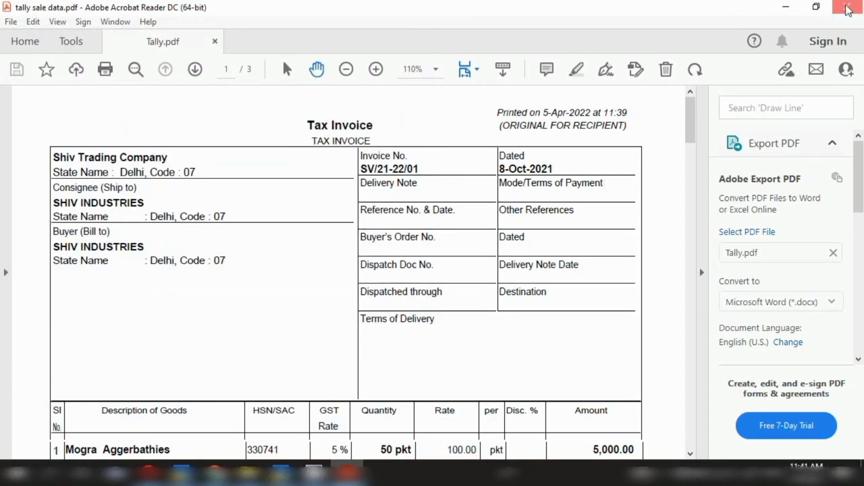
Close the PDF reader, minimize TallyPrime and close the suman folder to show the saved file on the desktop
left_click(844, 6)
left_click(789, 8)
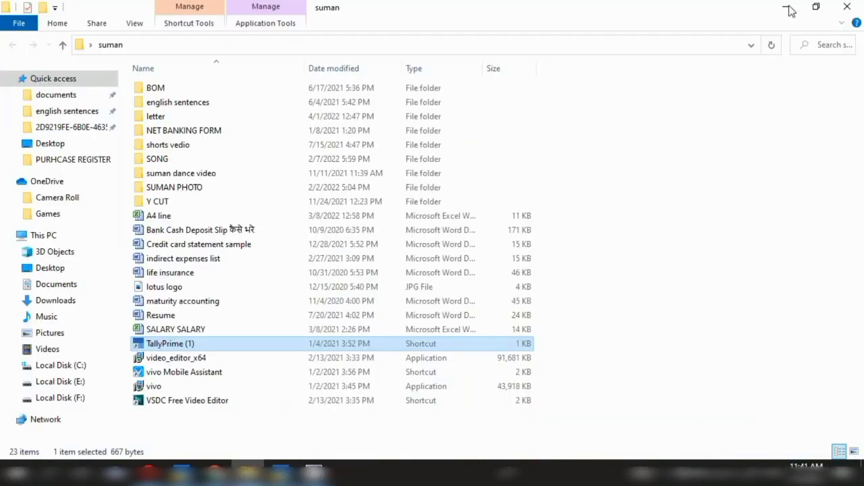
left_click(848, 8)
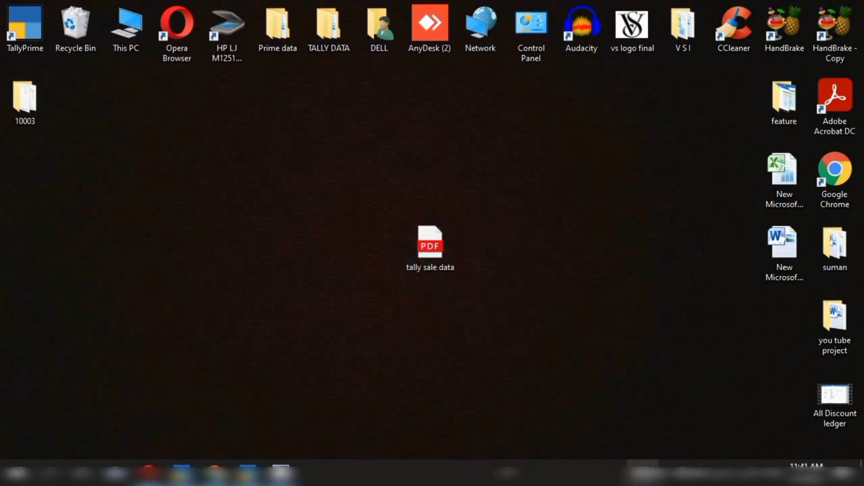
left_click(666, 473)
right_click(652, 449)
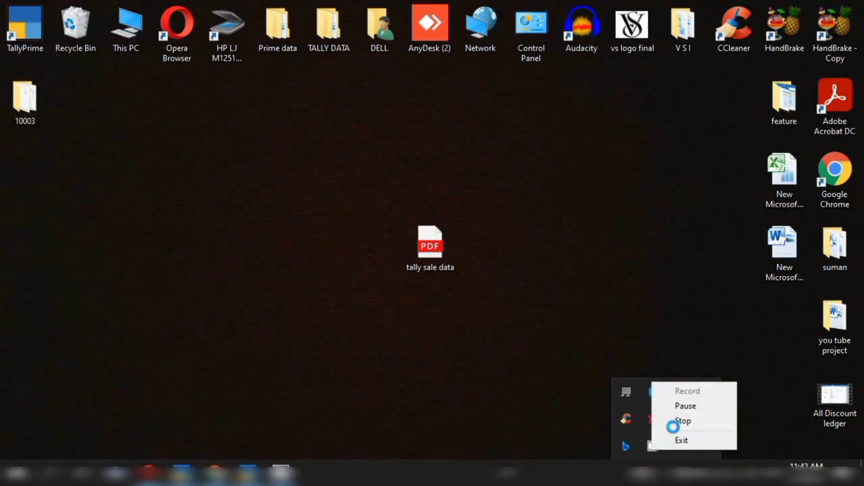
left_click(683, 422)
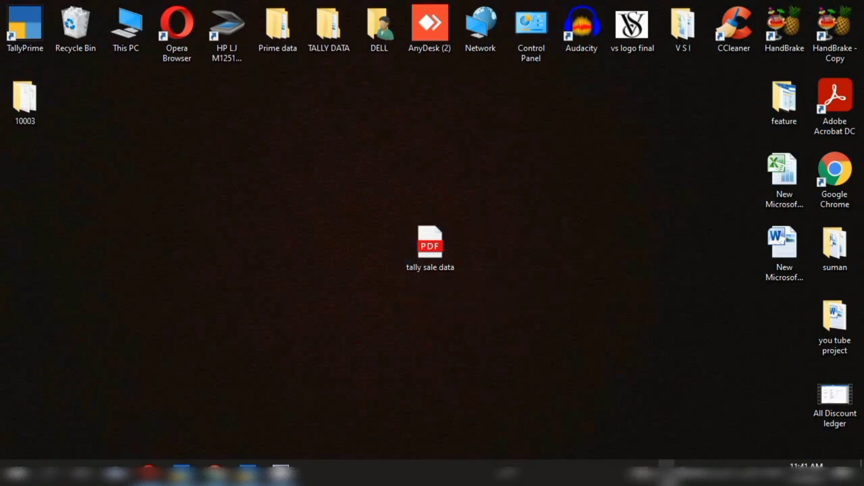
left_click(670, 472)
right_click(653, 447)
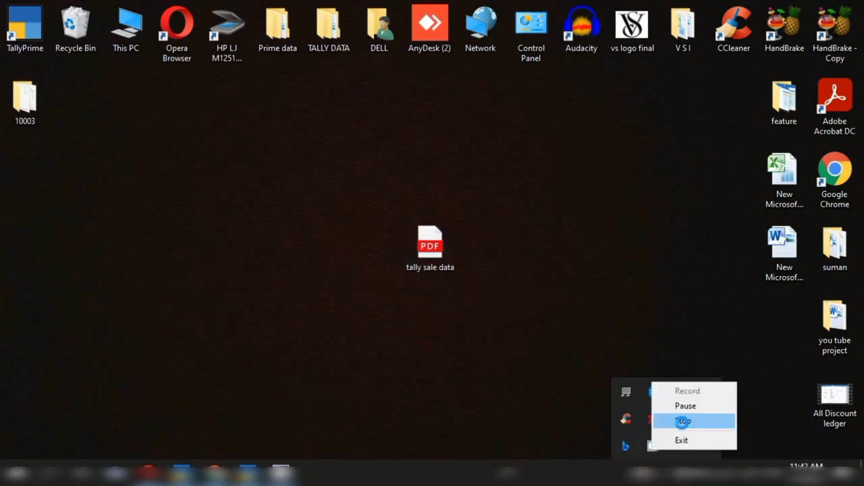